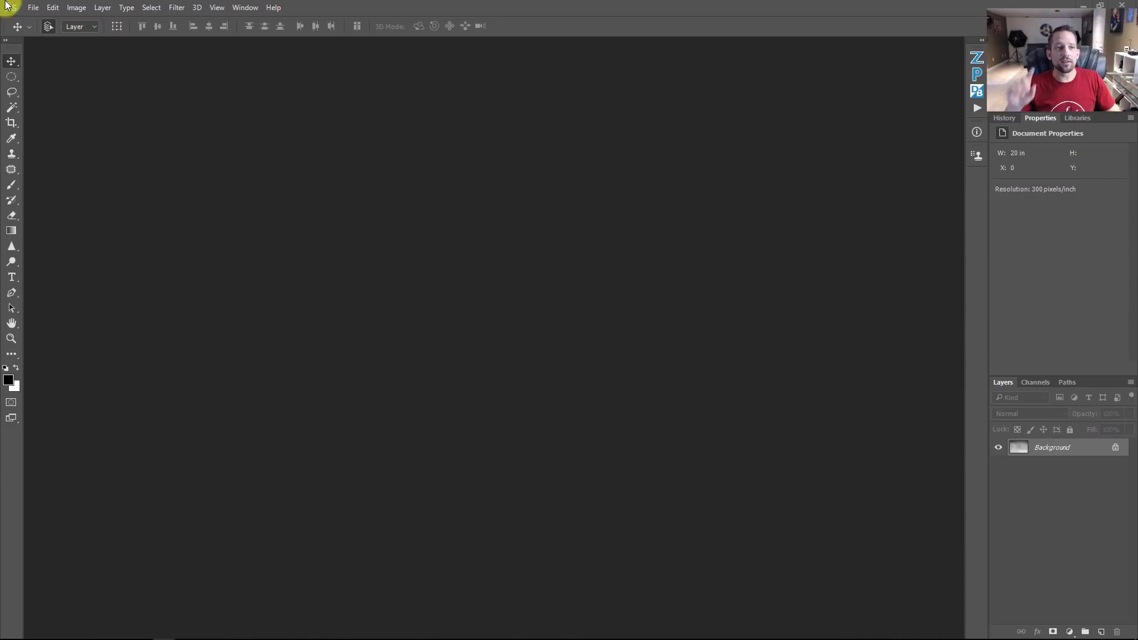
Step: Create a new white RGB document 6000 pixels wide and 4000 pixels high at a resolution of 300 pixels/inch
click(34, 7)
click(33, 17)
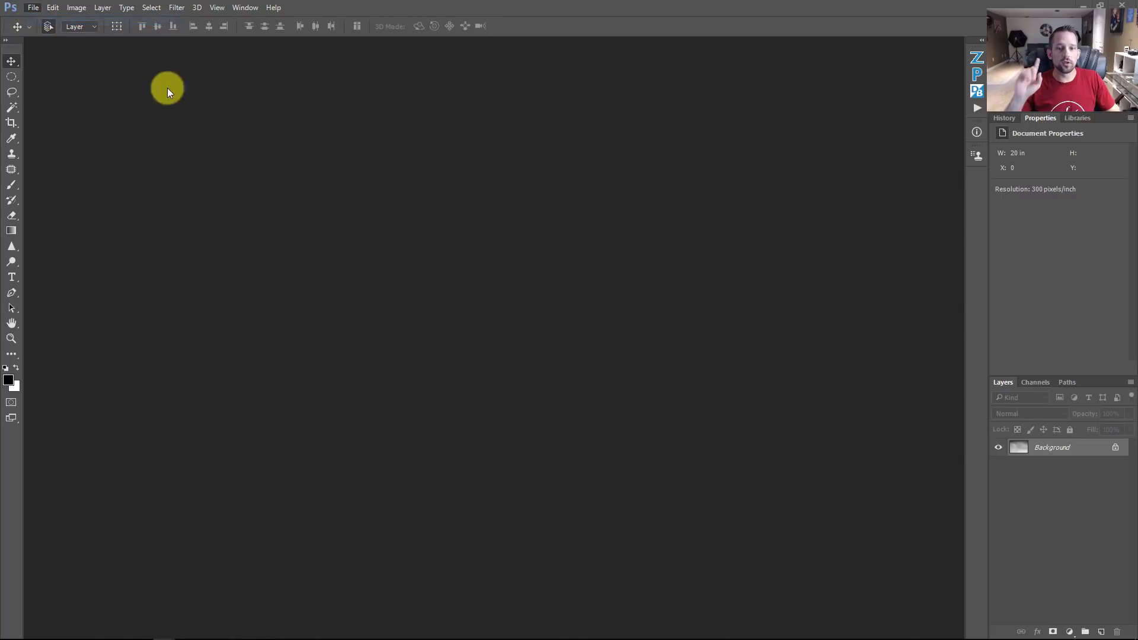
click(483, 207)
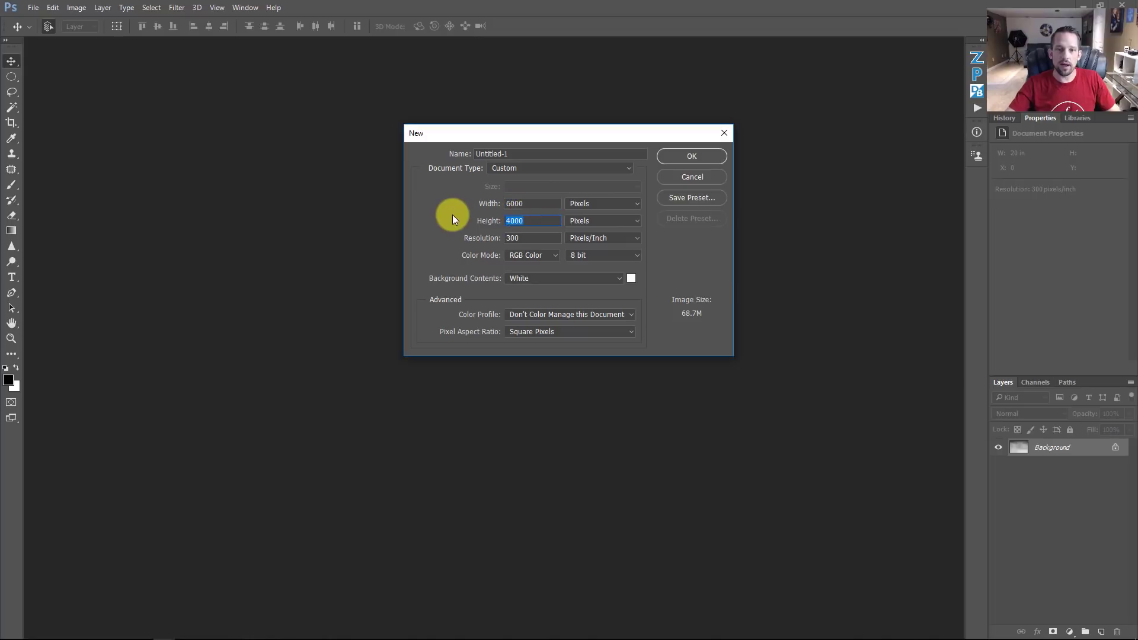
text(4000)
key(Tab)
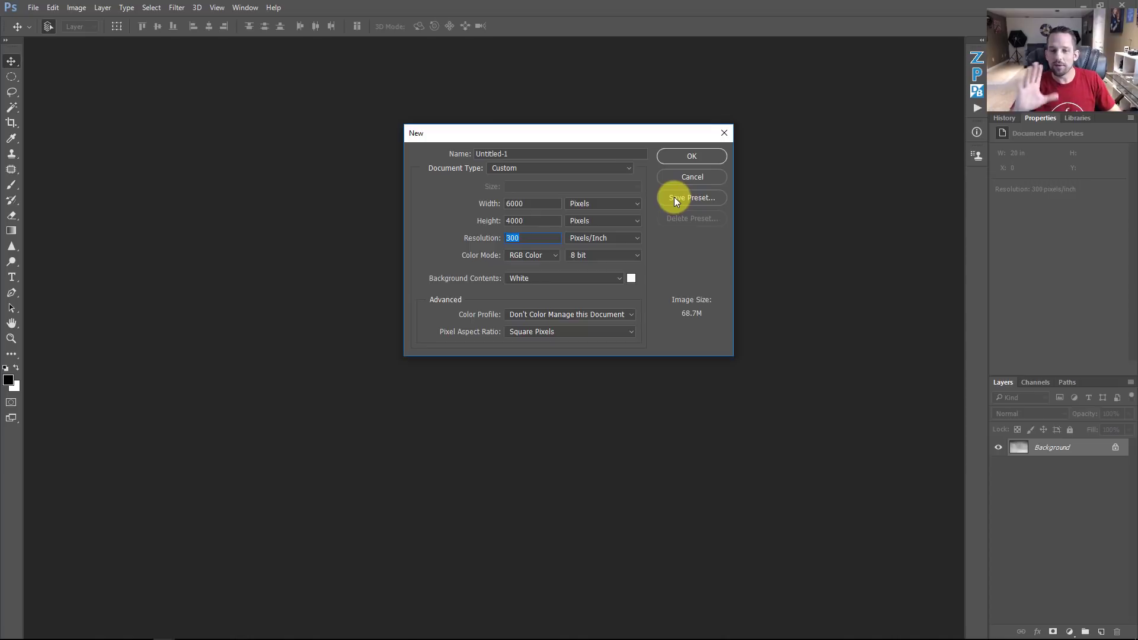
click(702, 158)
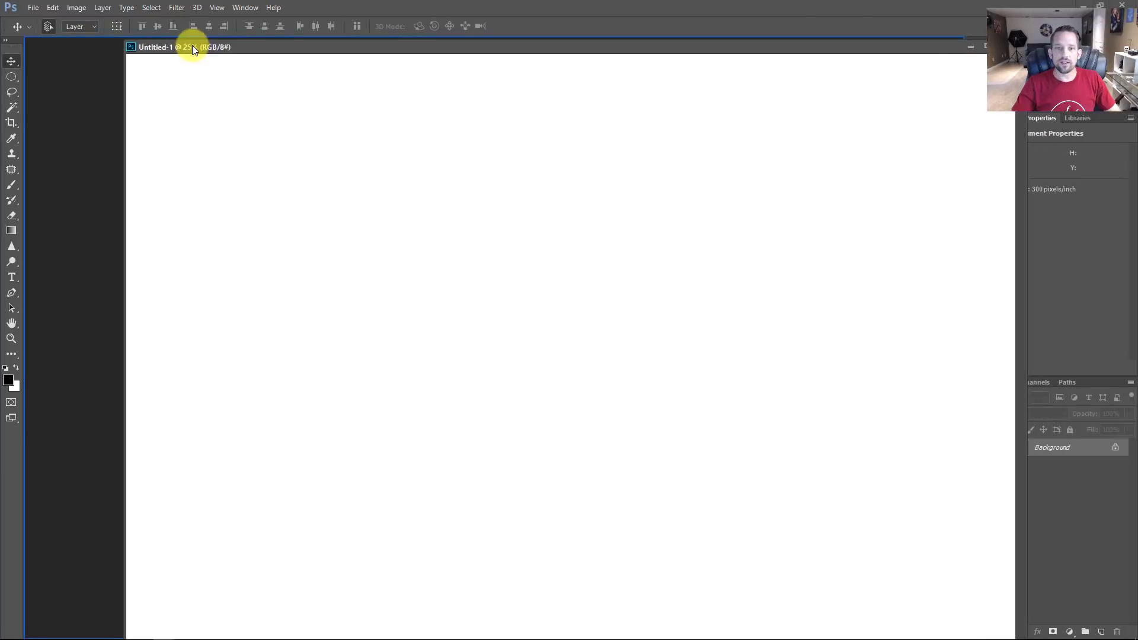
Step: Invert the white Background layer to black
drag(192, 45, 136, 56)
key(ctrl+minus)
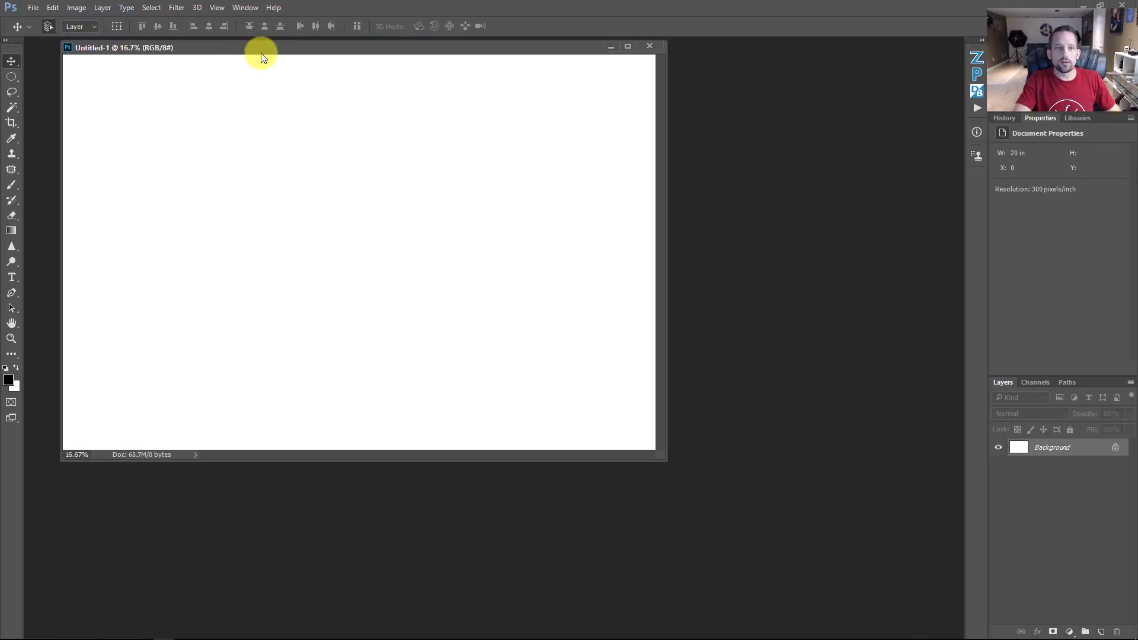
drag(303, 70, 387, 101)
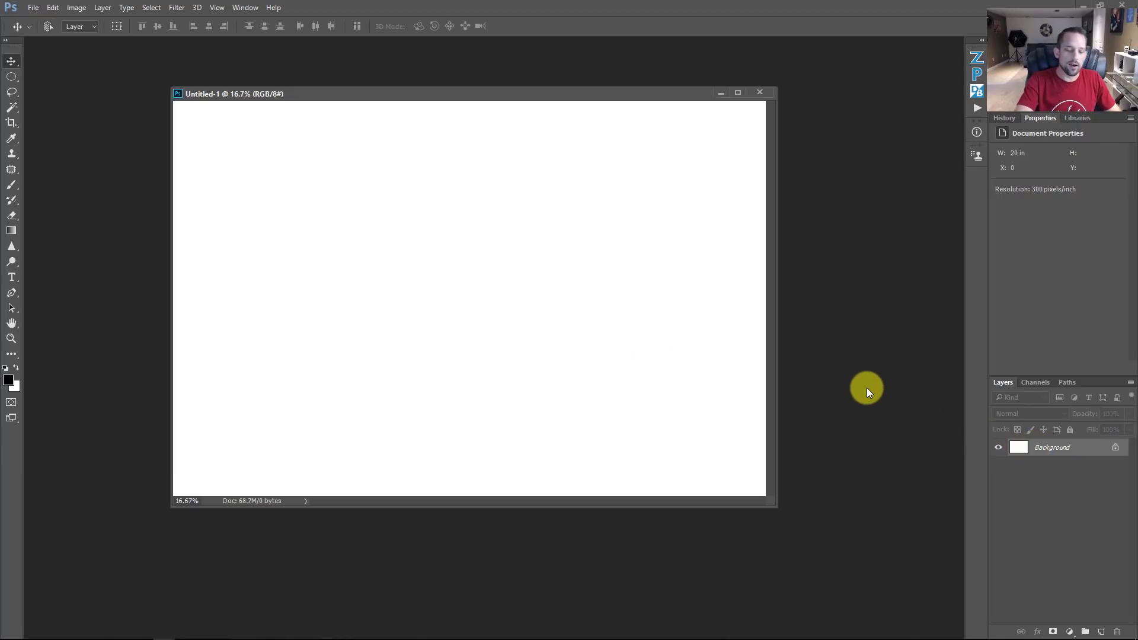
key(ctrl+i)
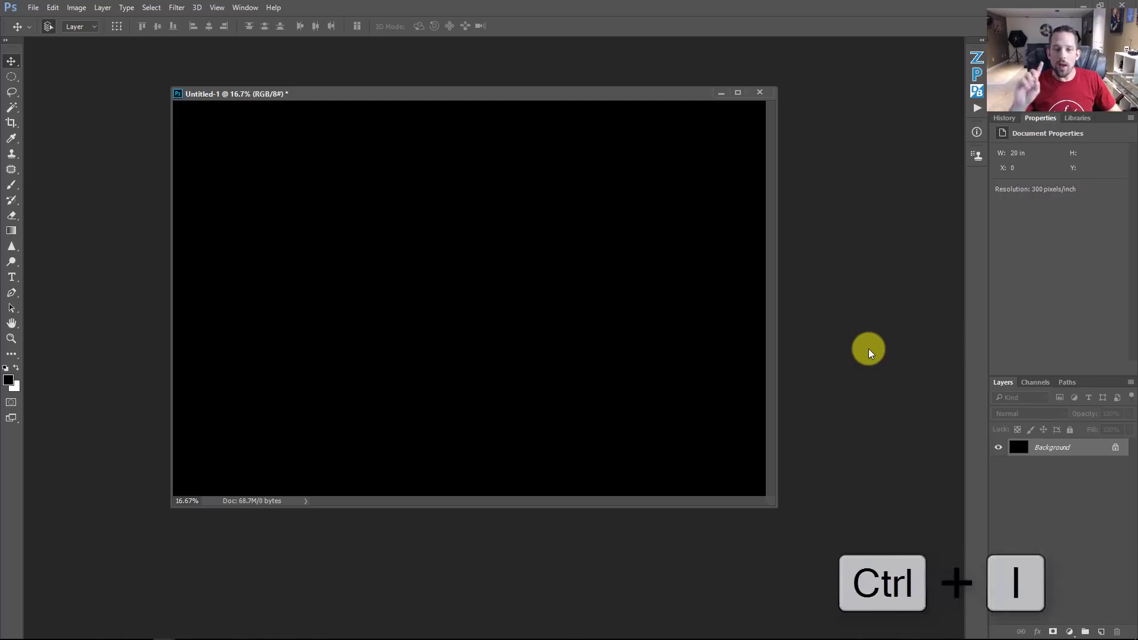
Step: Fill the Background layer with Black in Normal mode at 100% opacity
click(80, 9)
mouse_move(53, 8)
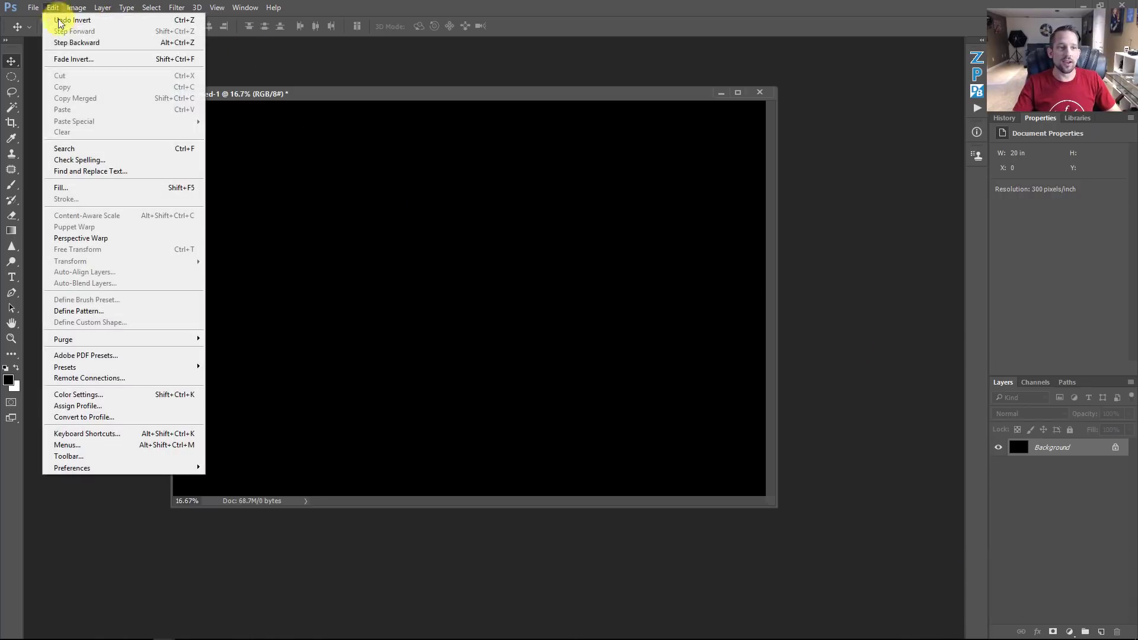
click(80, 188)
click(521, 206)
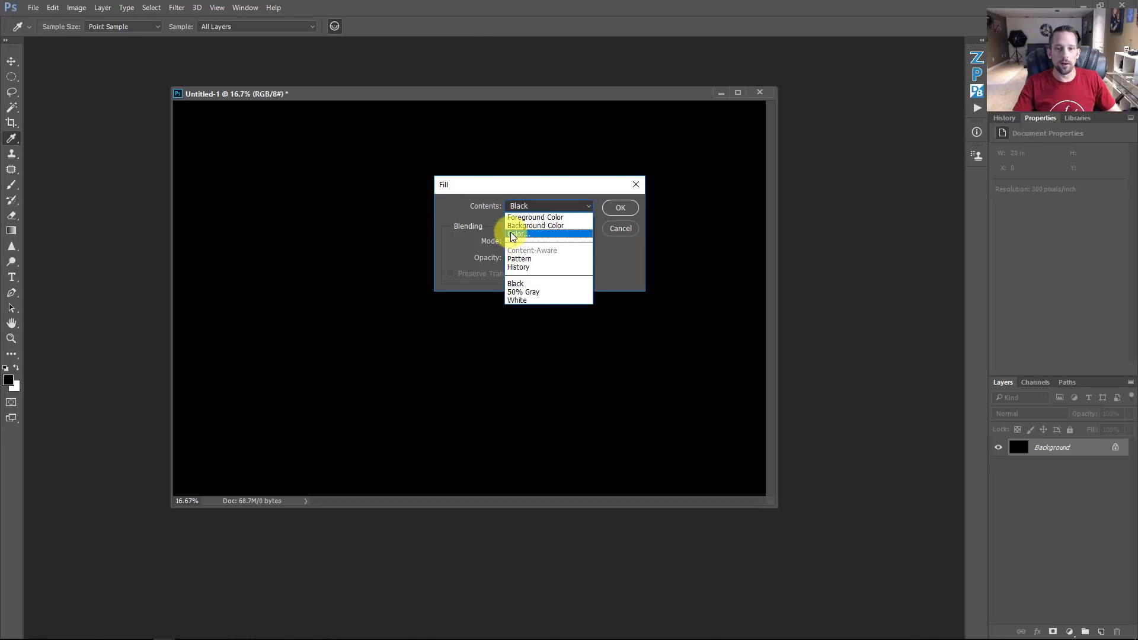
click(516, 284)
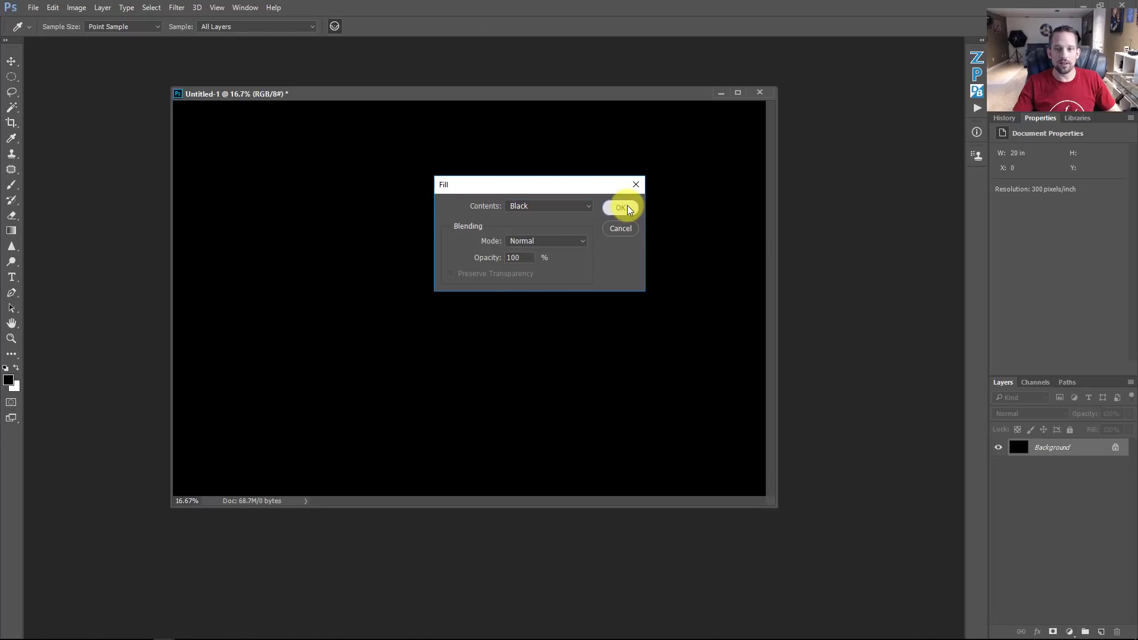
click(628, 210)
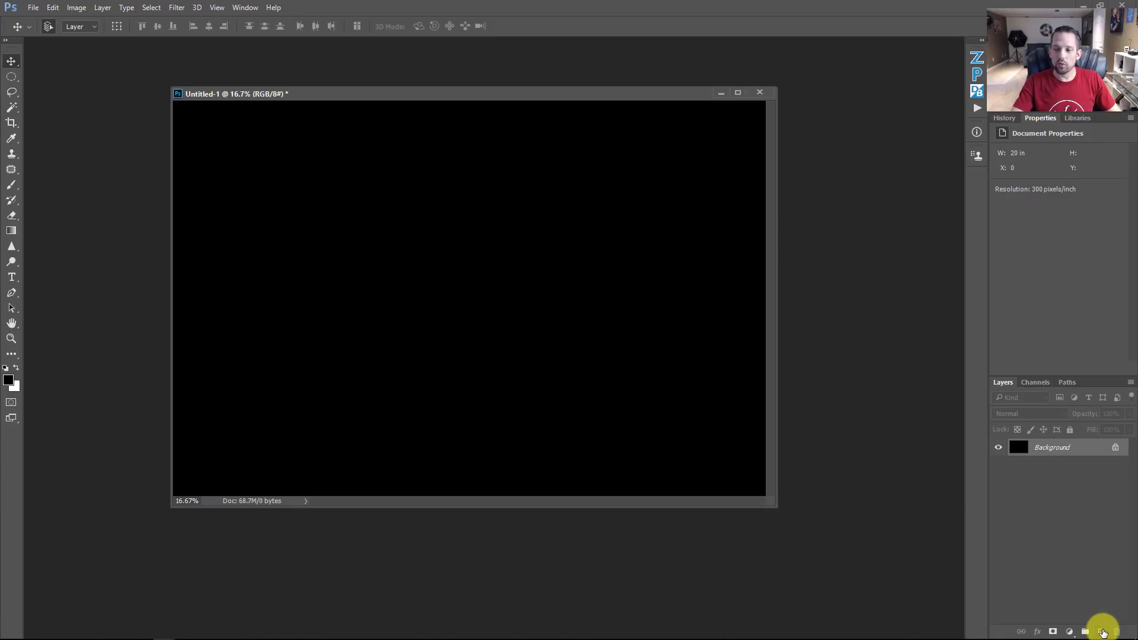
Step: Add a new empty layer above the Background and draw a circular selection about 8 in wide with the Elliptical Marquee Tool
click(1101, 631)
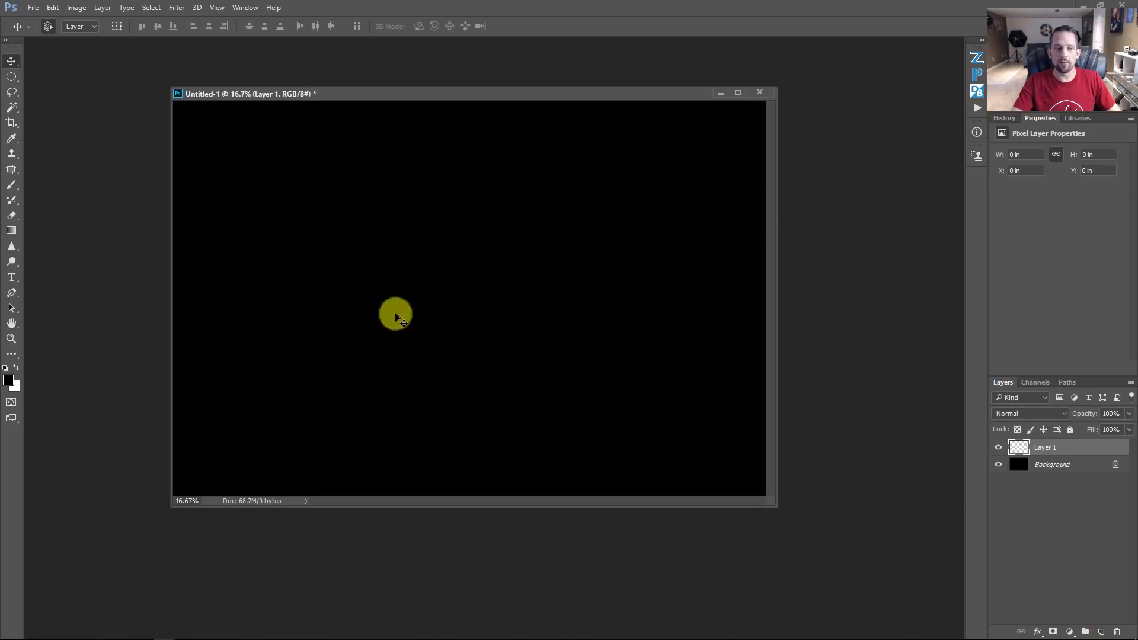
click(15, 80)
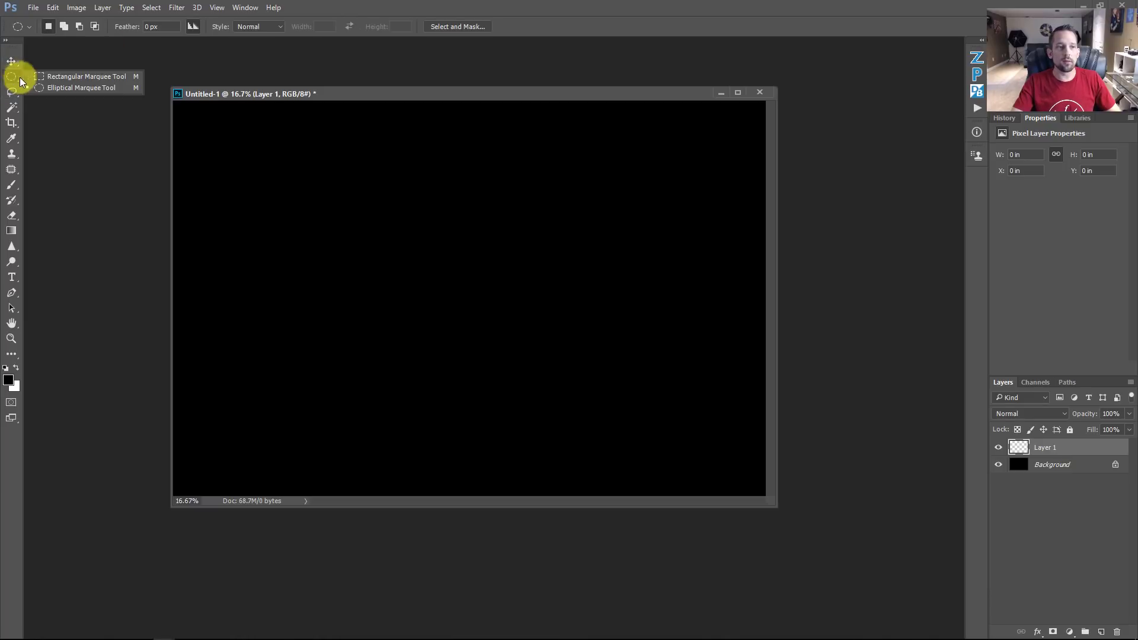
click(63, 81)
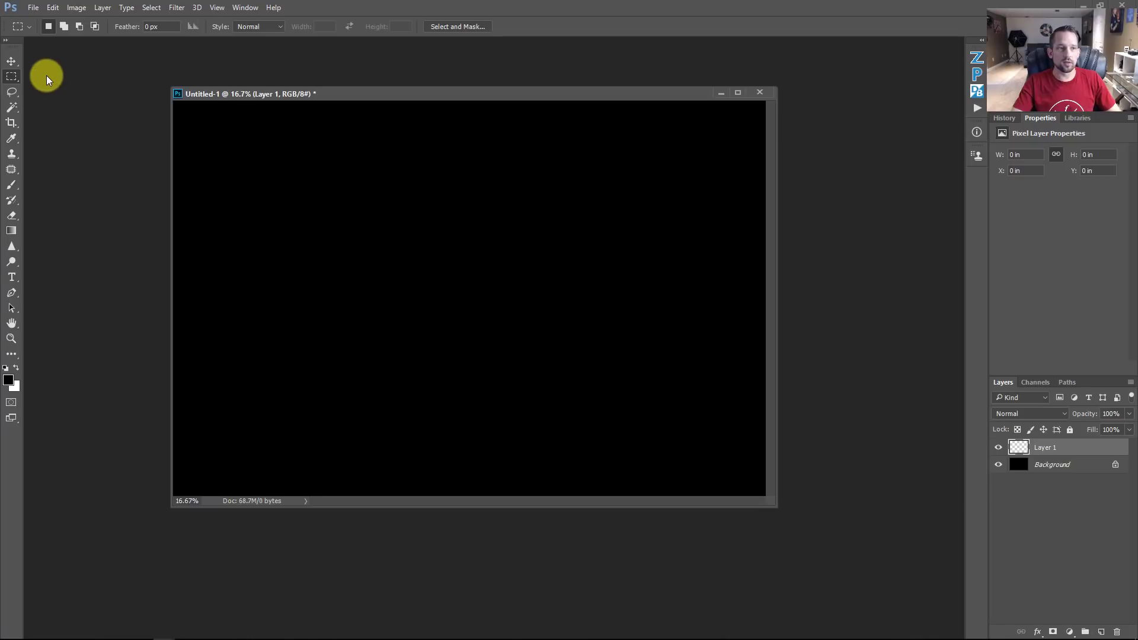
click(14, 77)
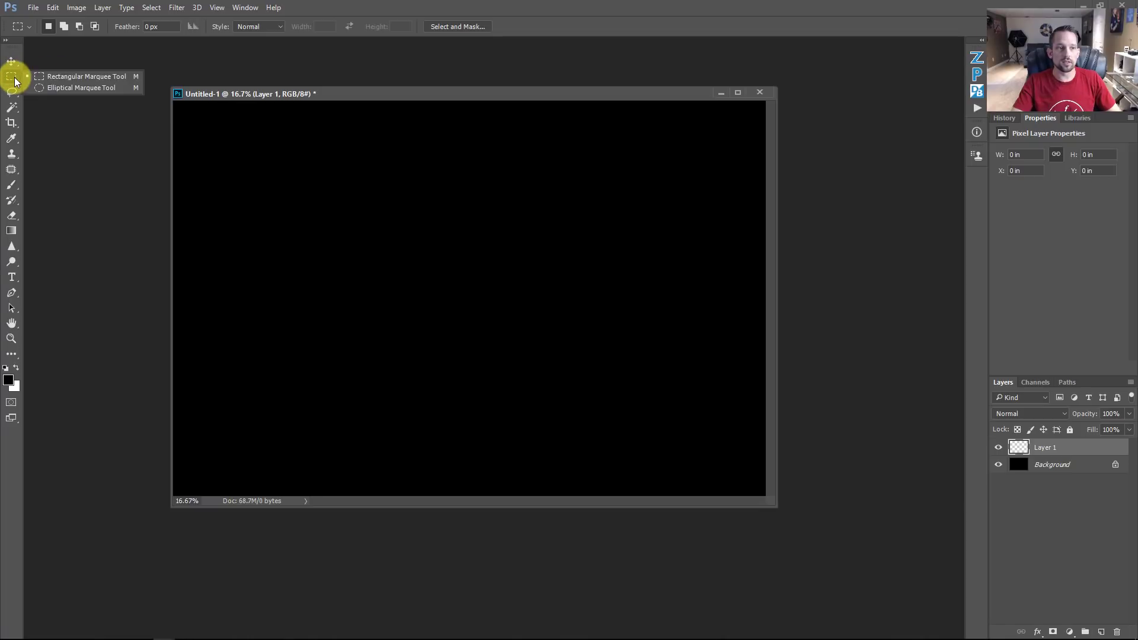
click(64, 90)
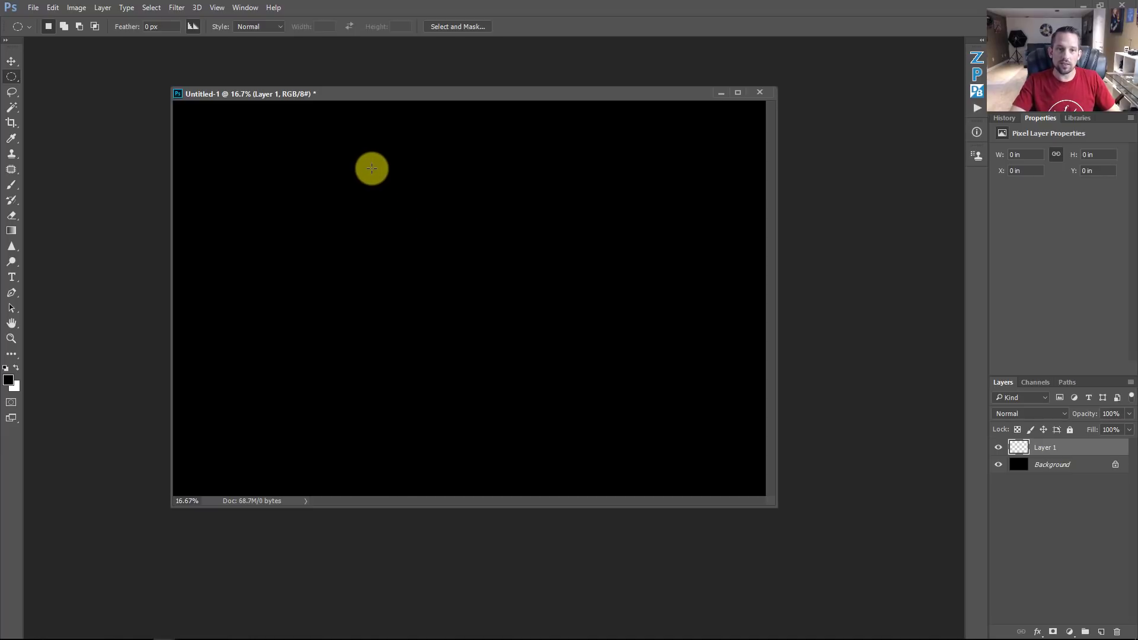
drag(372, 169, 784, 401)
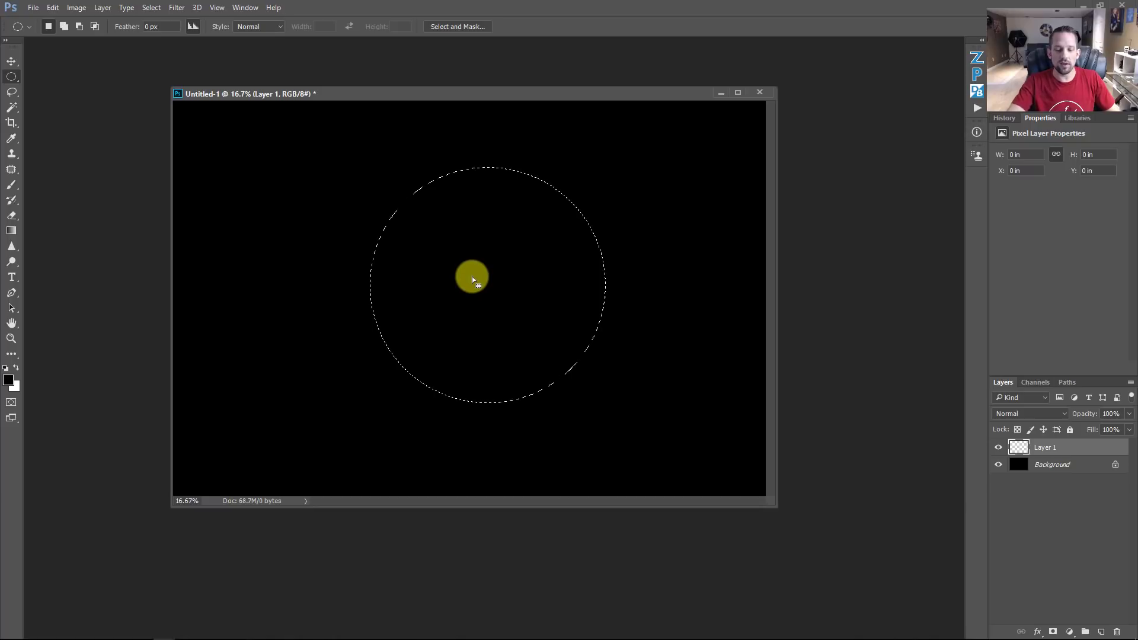
Step: Move the circular selection to the exact centre of the canvas
key(ctrl+h)
key(ctrl+h)
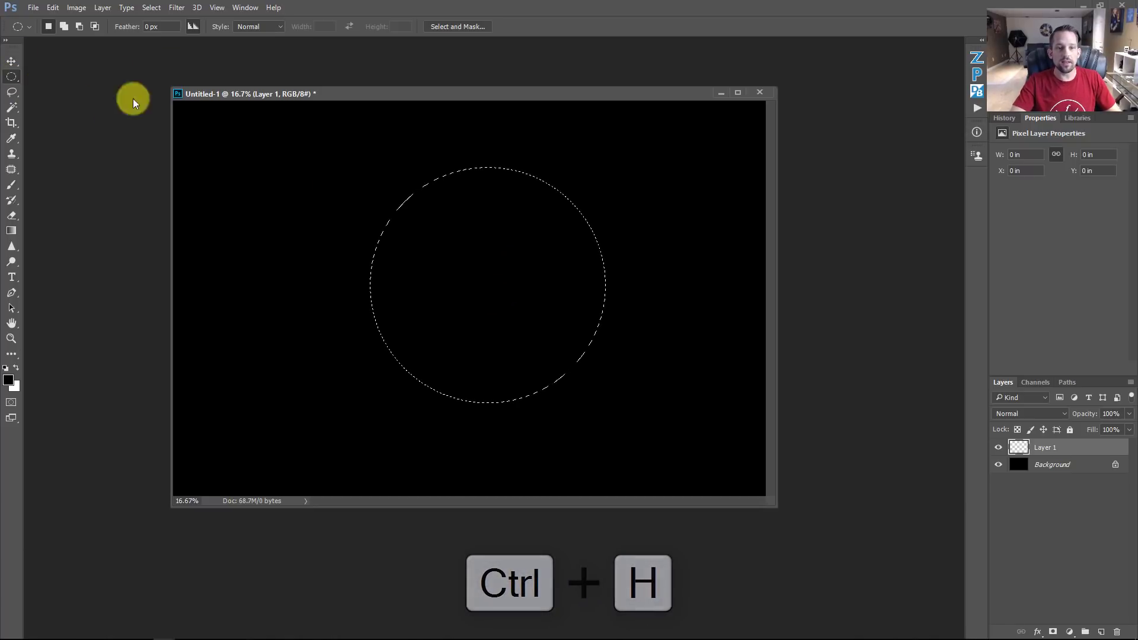
mouse_move(536, 270)
mouse_down()
mouse_move(495, 285)
mouse_move(520, 283)
mouse_up()
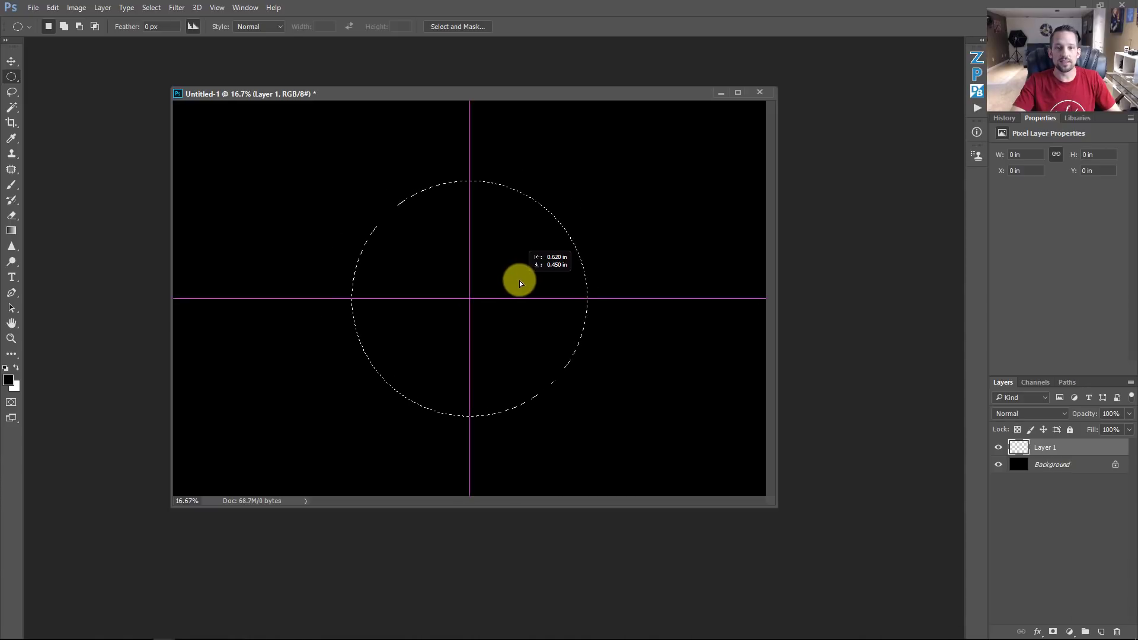
drag(520, 282, 520, 283)
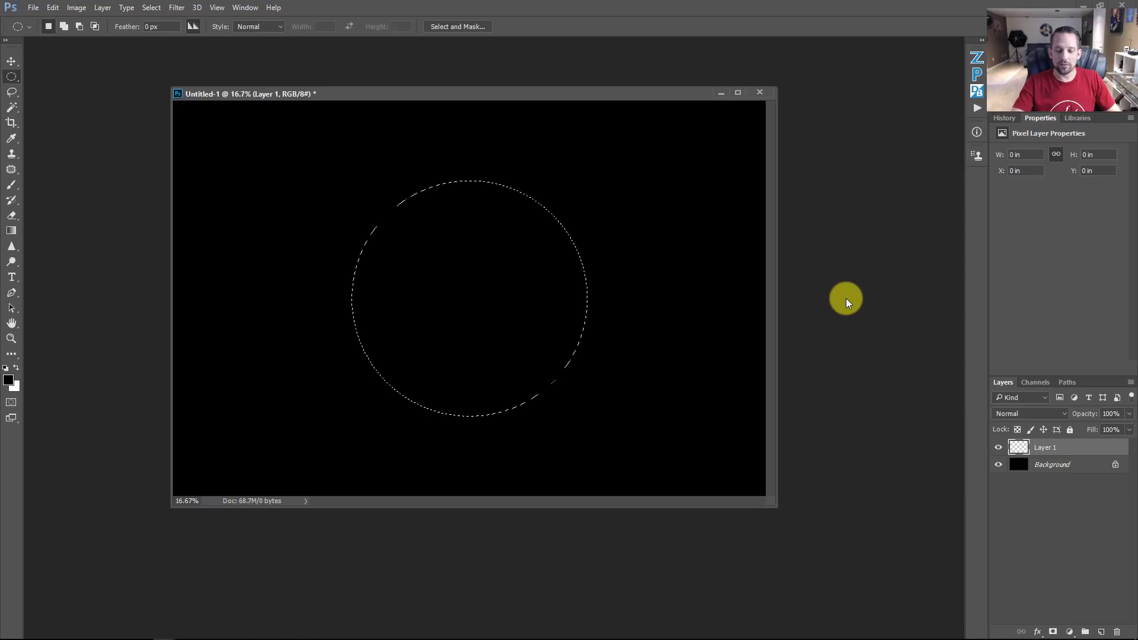
Step: Fill the centred circular selection on Layer 1 with White
key(shift+F5)
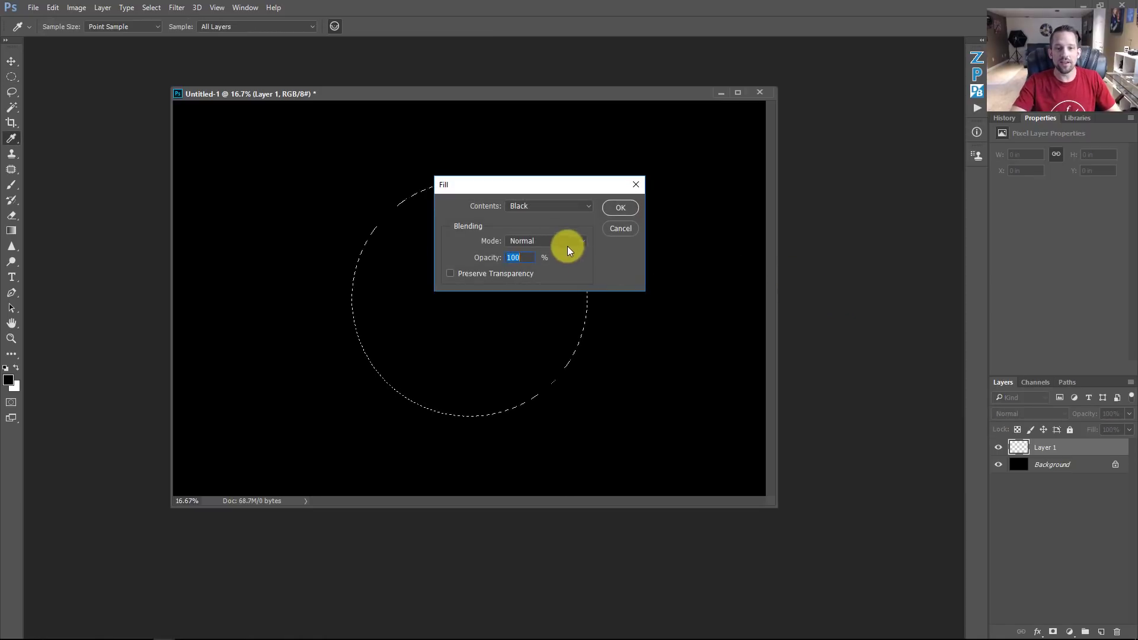
click(561, 208)
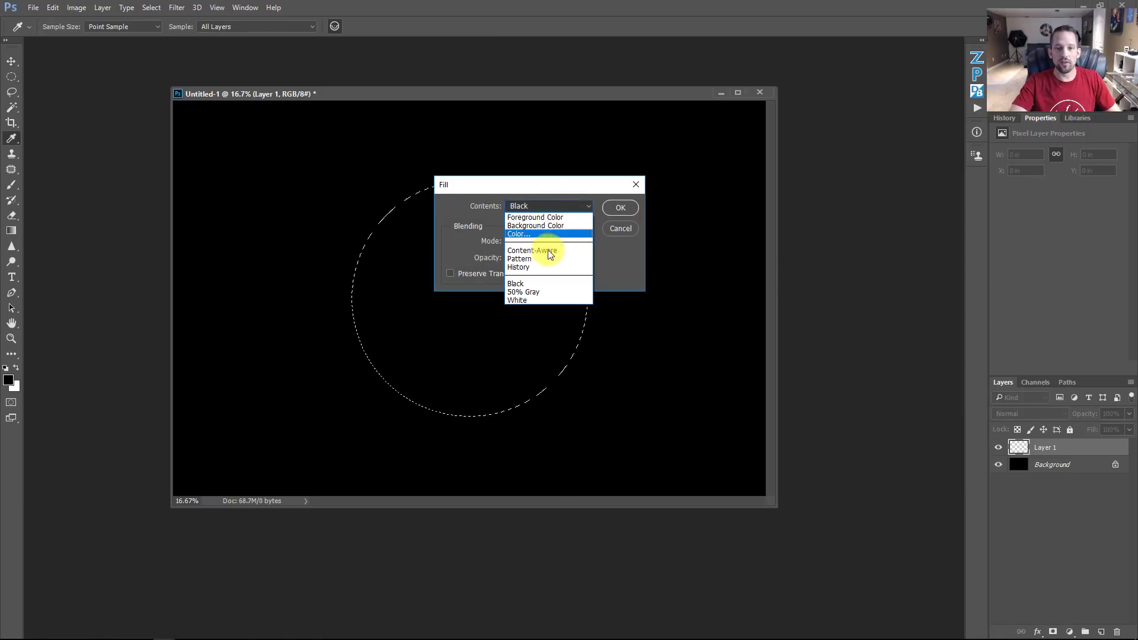
click(529, 298)
key(Return)
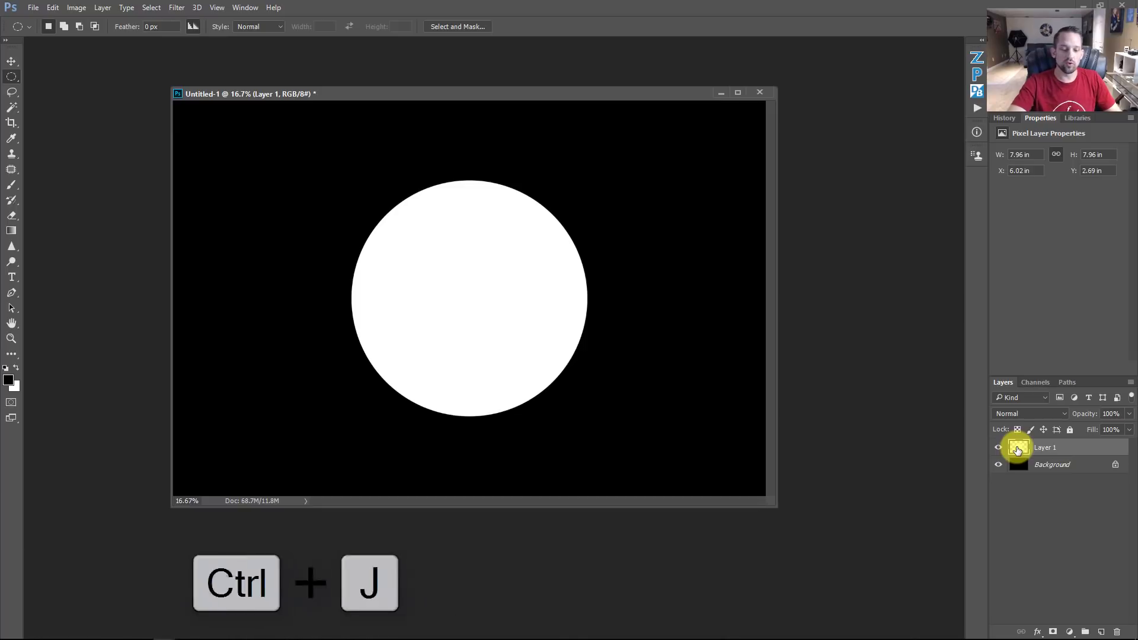
Step: Duplicate the white circle layer and invert the copy to black
key(ctrl+j)
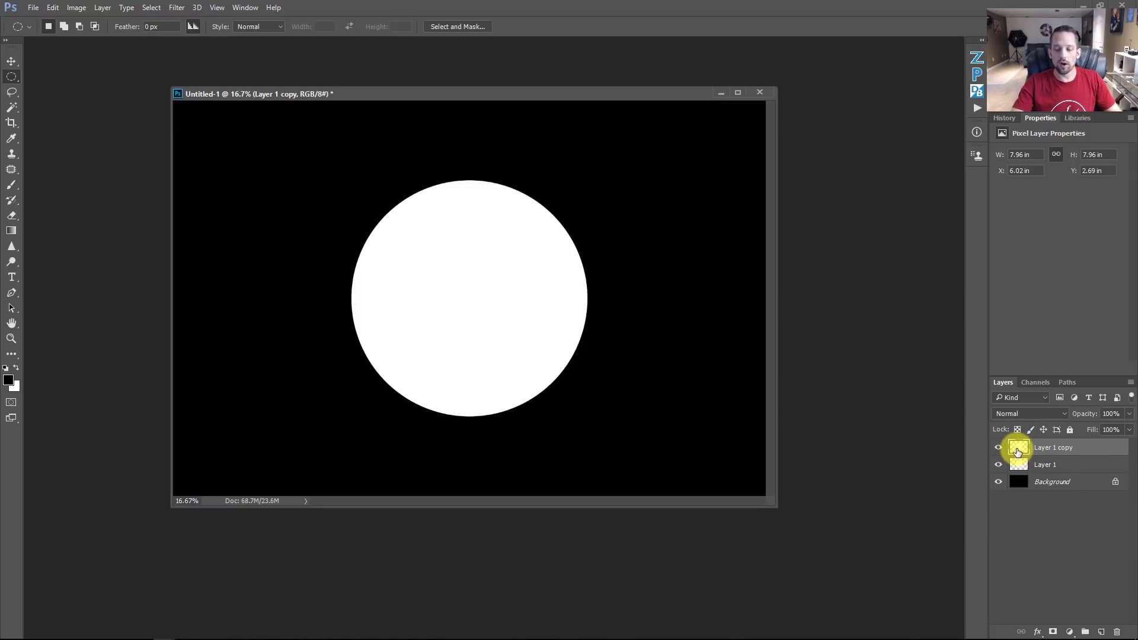
key(ctrl+i)
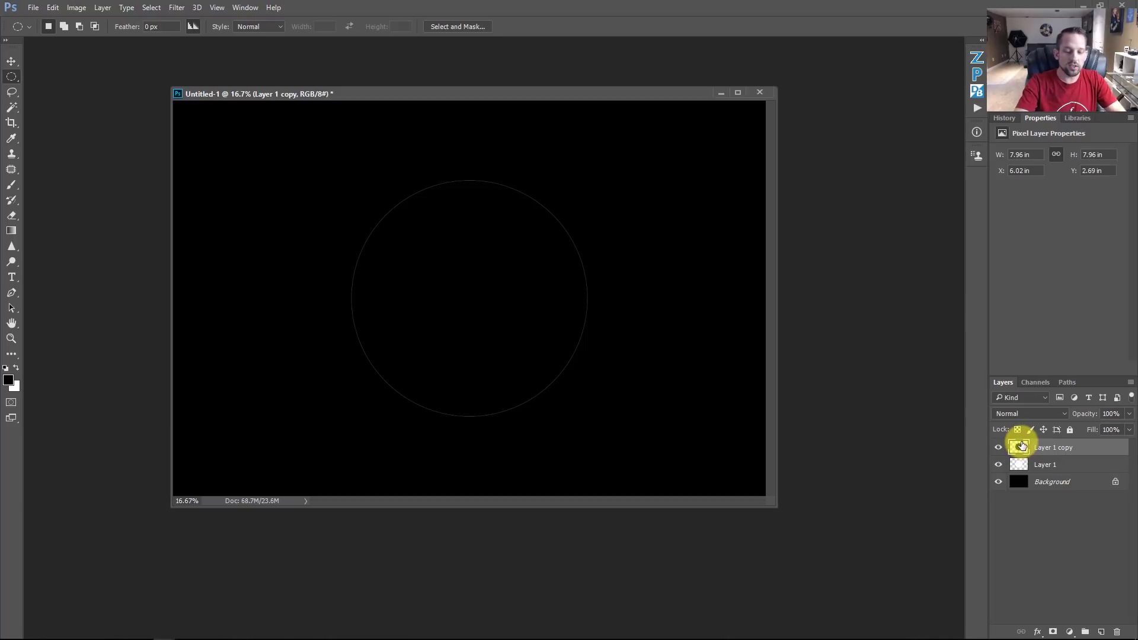
Step: Scale the black circle on Layer 1 copy proportionally about its centre to 98.74%, leaving a thin white ring around it
key(ctrl+t)
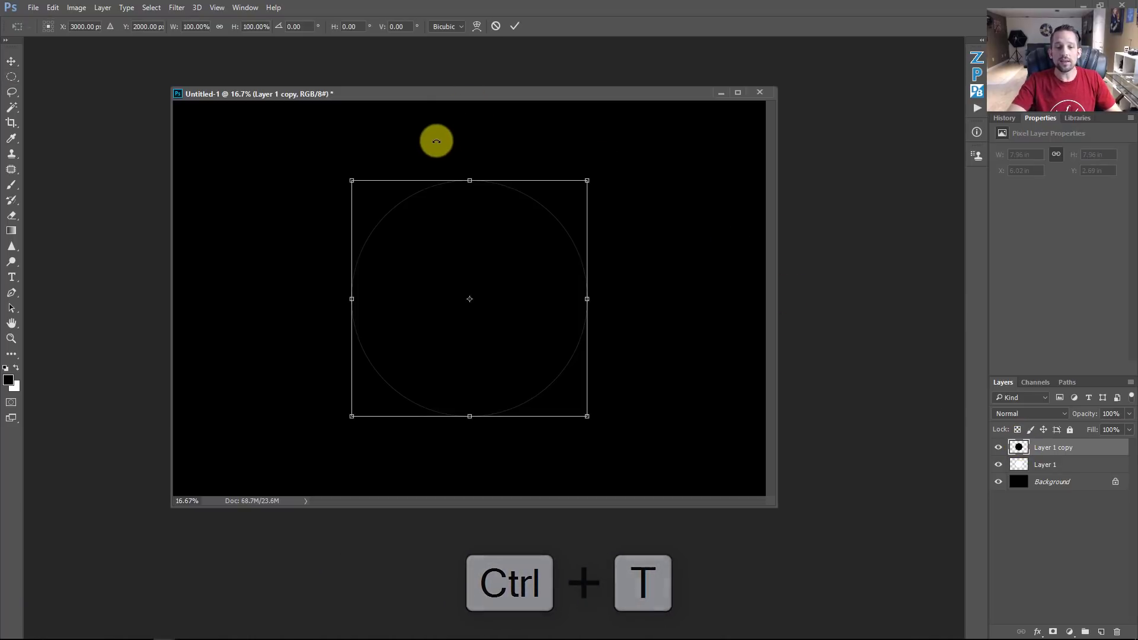
key(alt+shift)
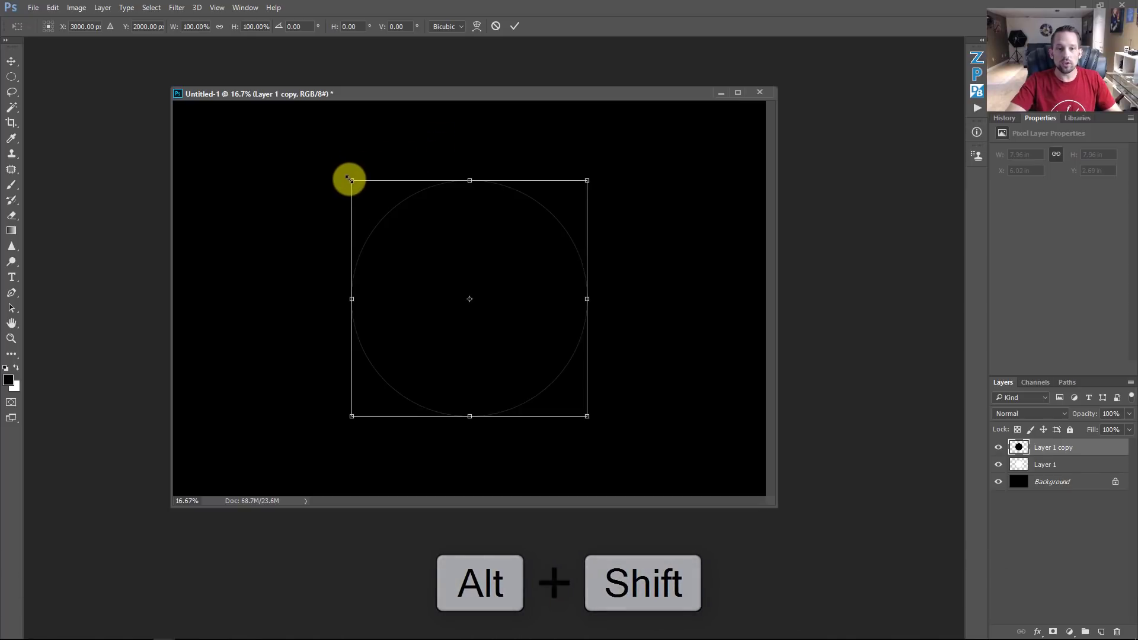
drag(349, 179, 349, 178)
drag(348, 178, 350, 180)
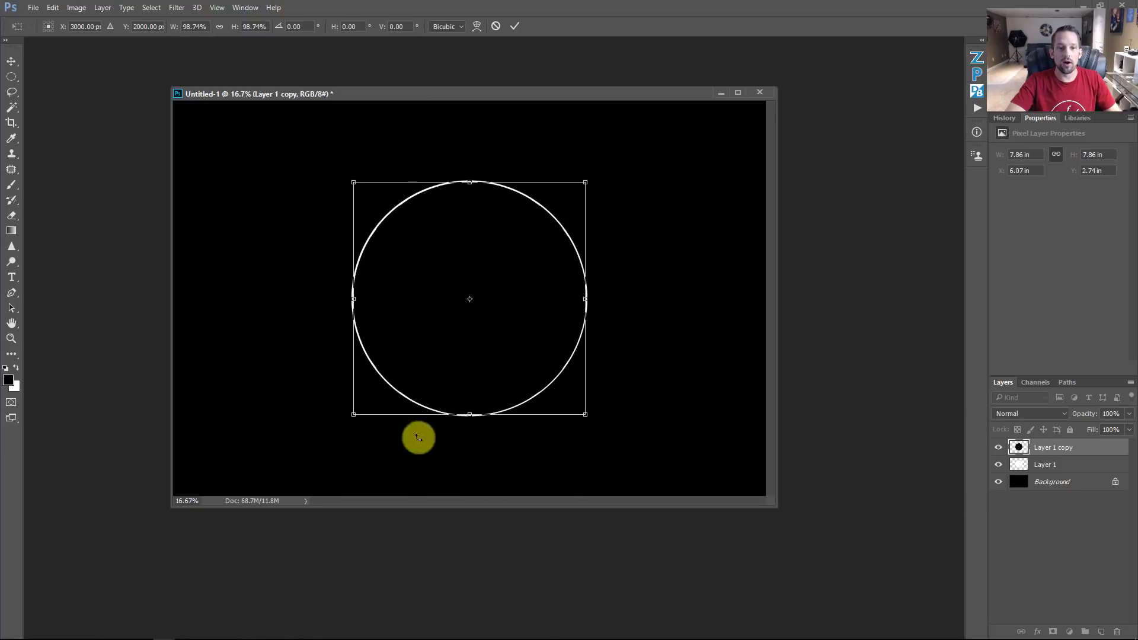
key(Return)
key(m)
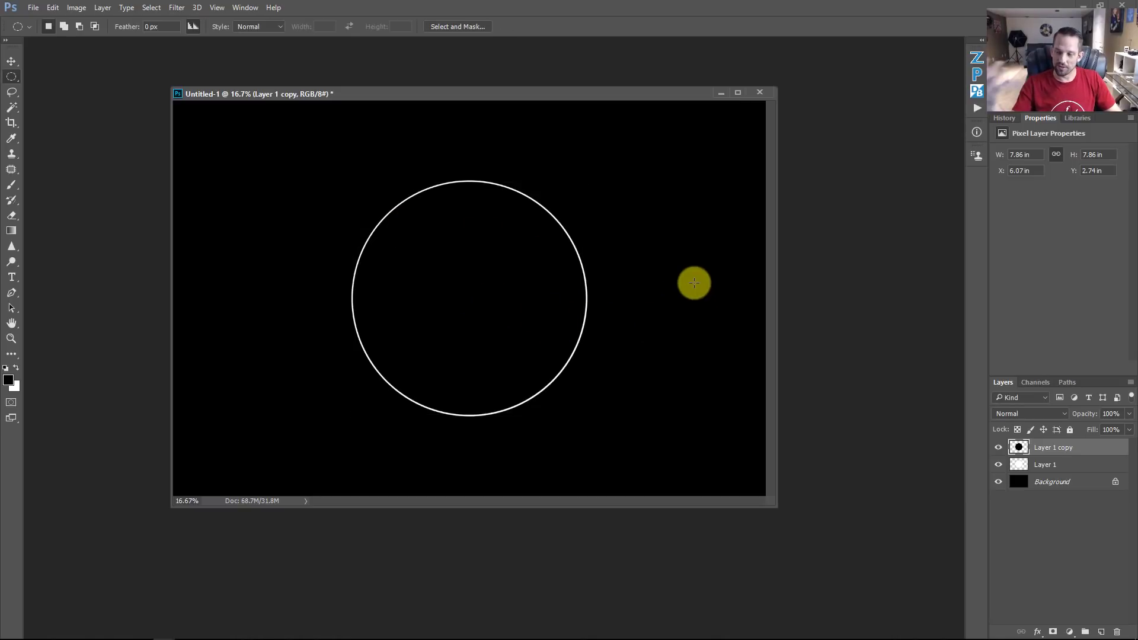
Step: Apply a Gaussian Blur with a radius of 87.0 pixels to the white circle on Layer 1
click(1021, 469)
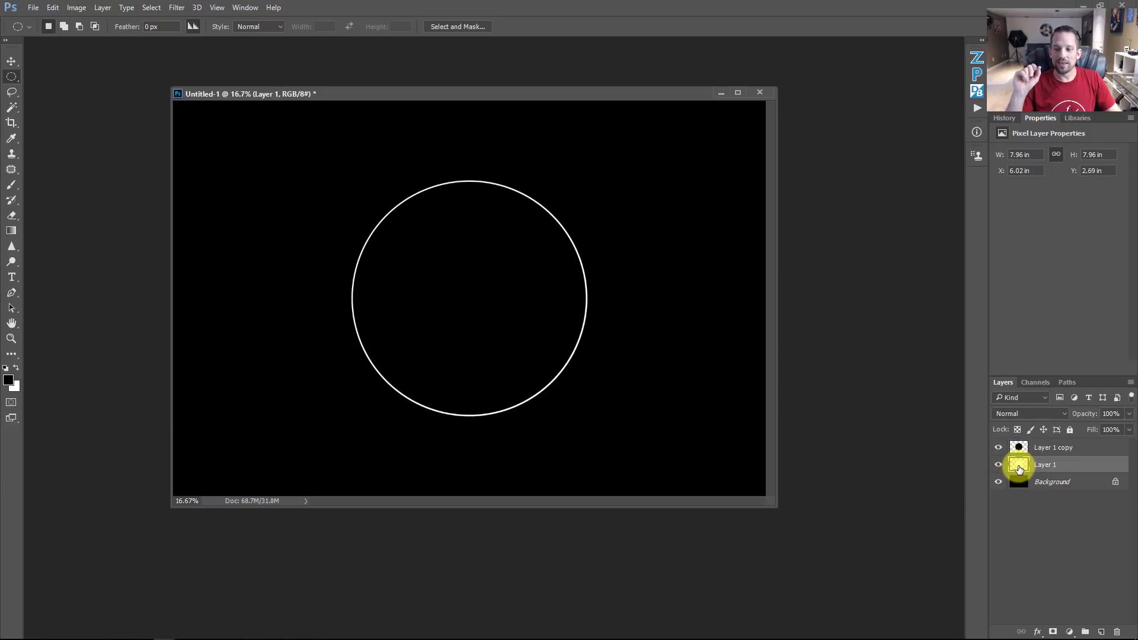
click(181, 10)
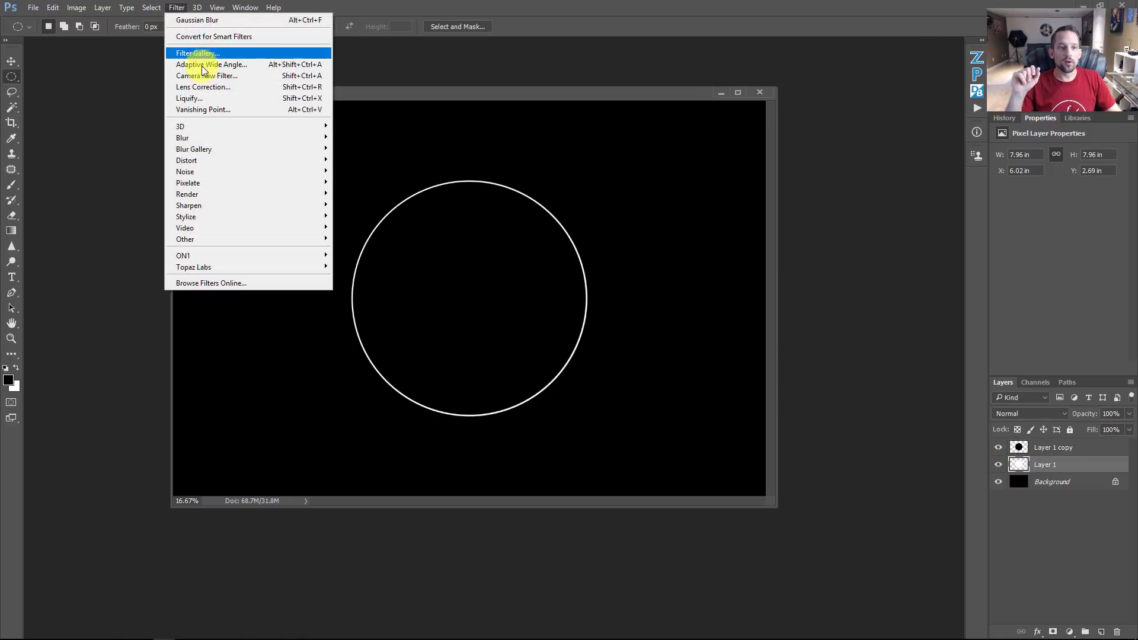
mouse_move(192, 138)
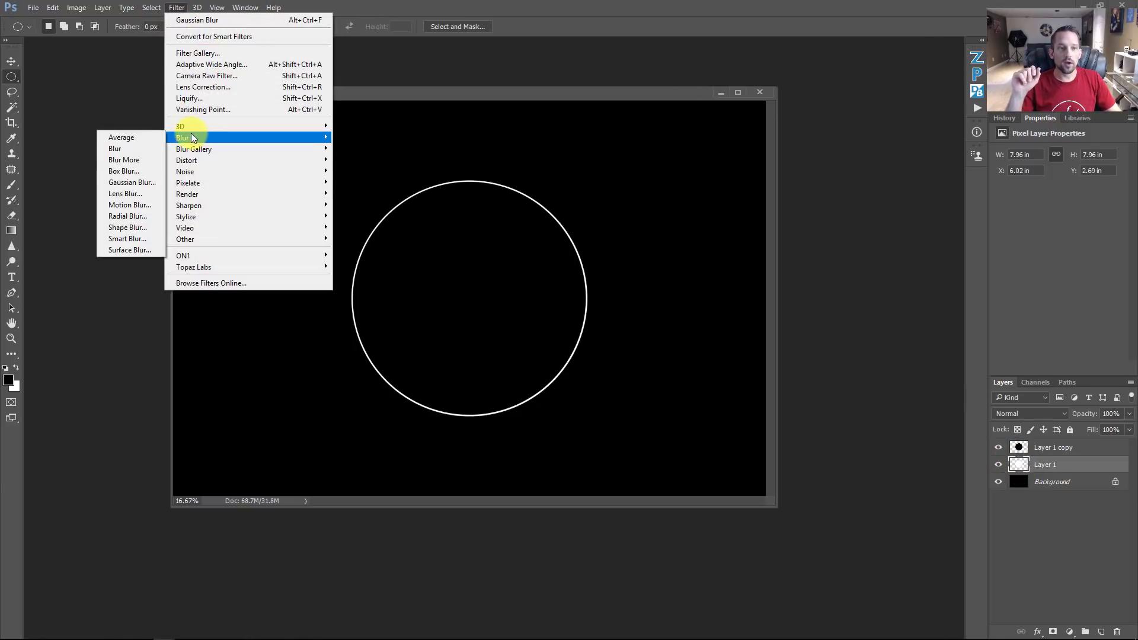
click(141, 185)
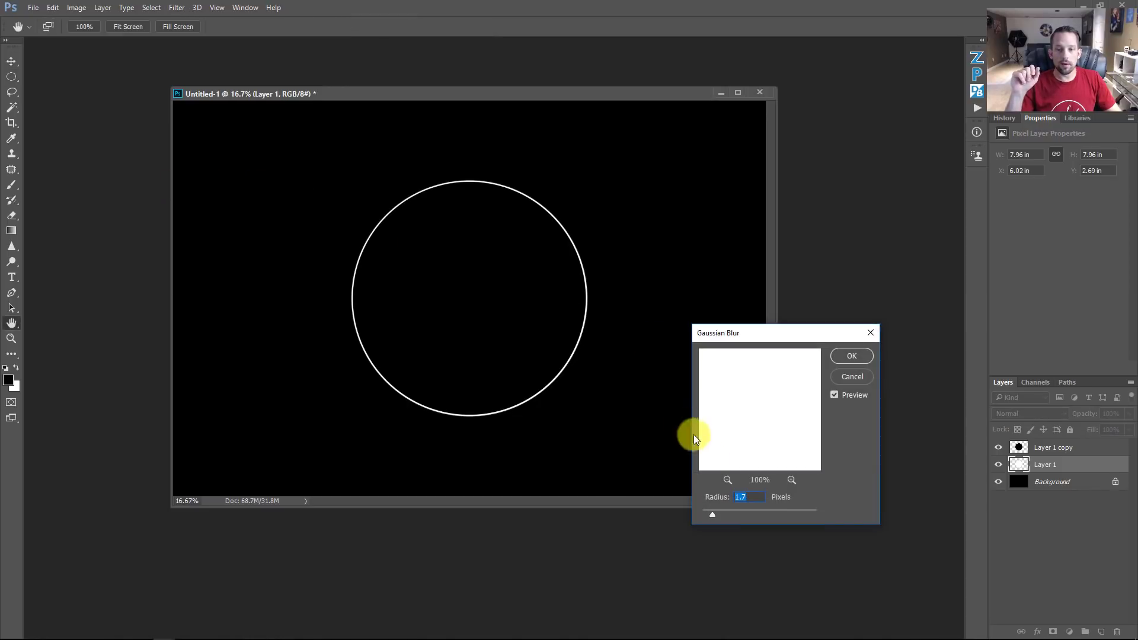
drag(721, 514, 773, 513)
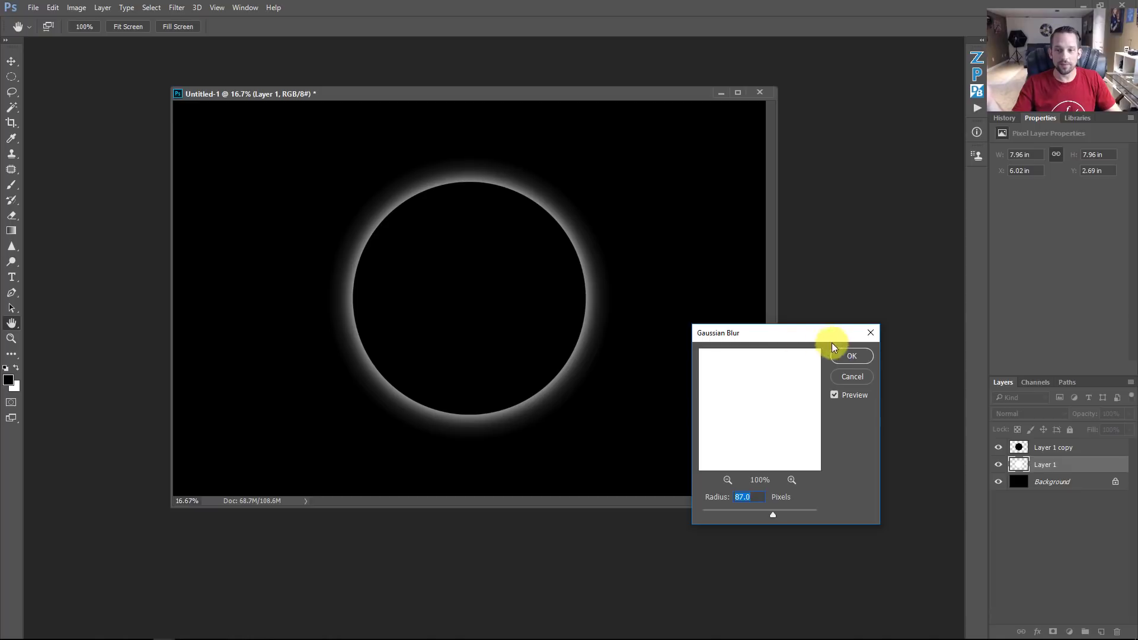
click(848, 353)
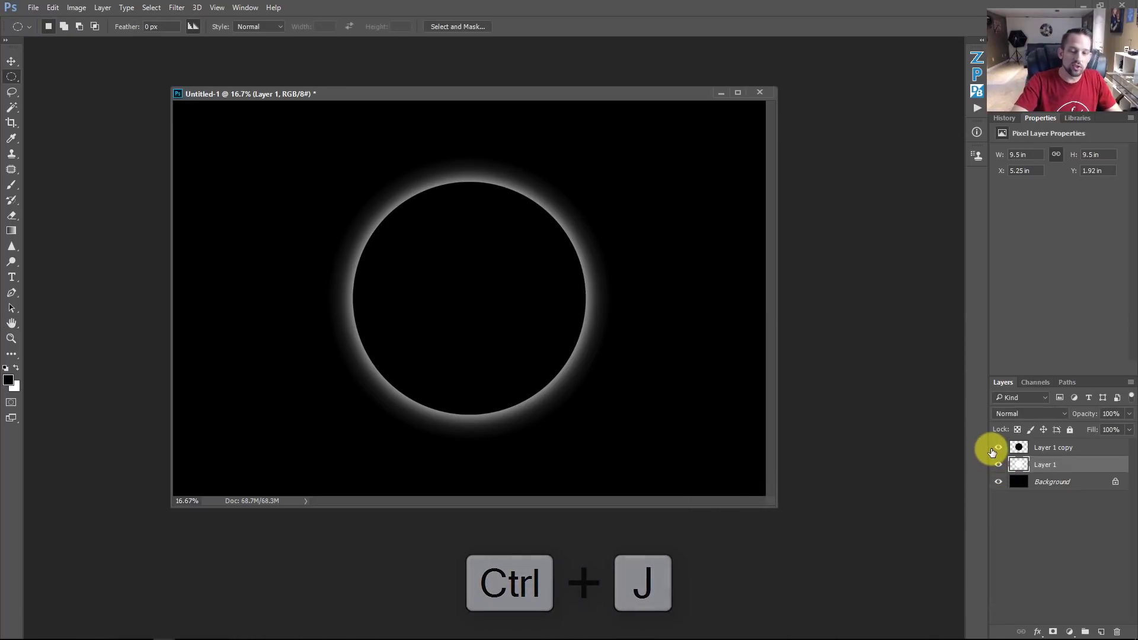
Step: Duplicate the blurred white circle on Layer 1, naming the original layer Blur 1 and the duplicate Blur 2
key(ctrl+j)
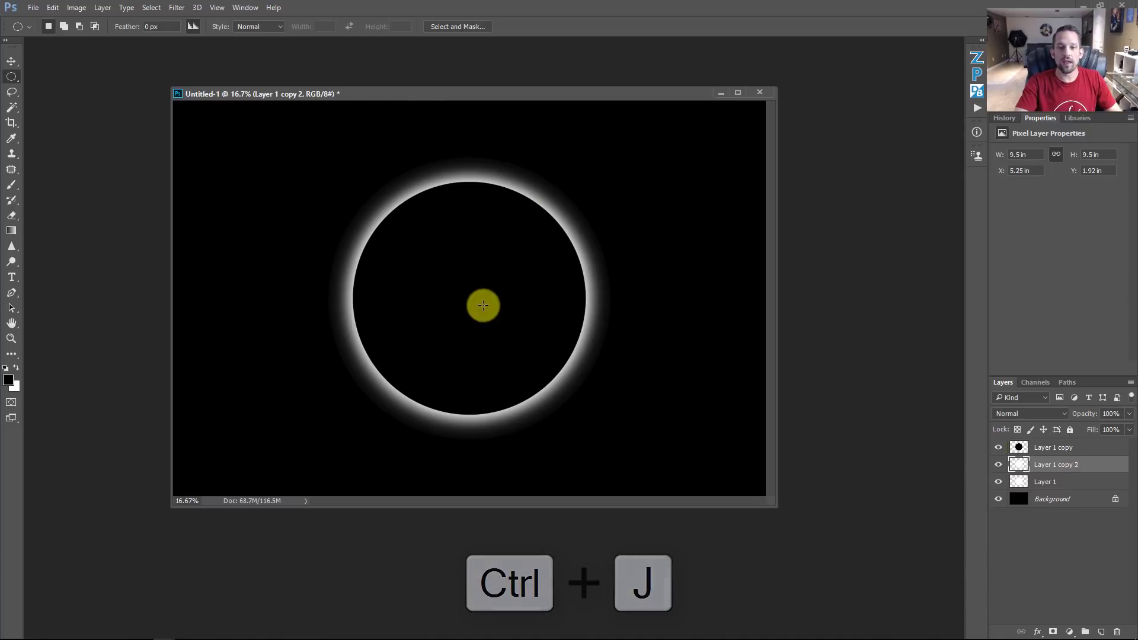
double_click(1046, 483)
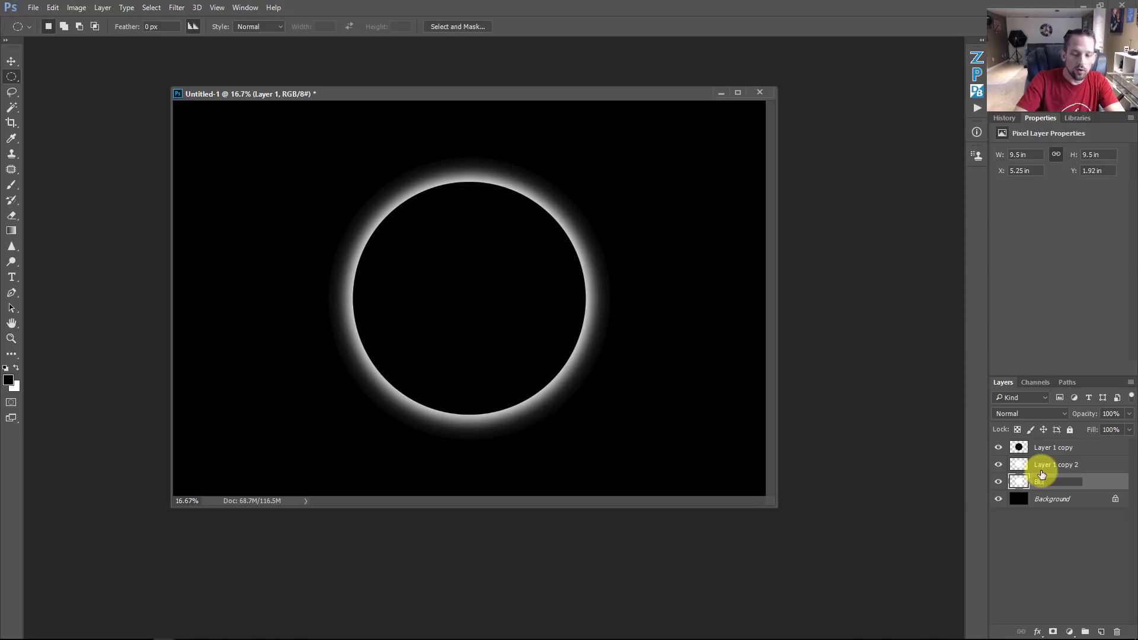
text(Blur 1)
key(Return)
double_click(1050, 465)
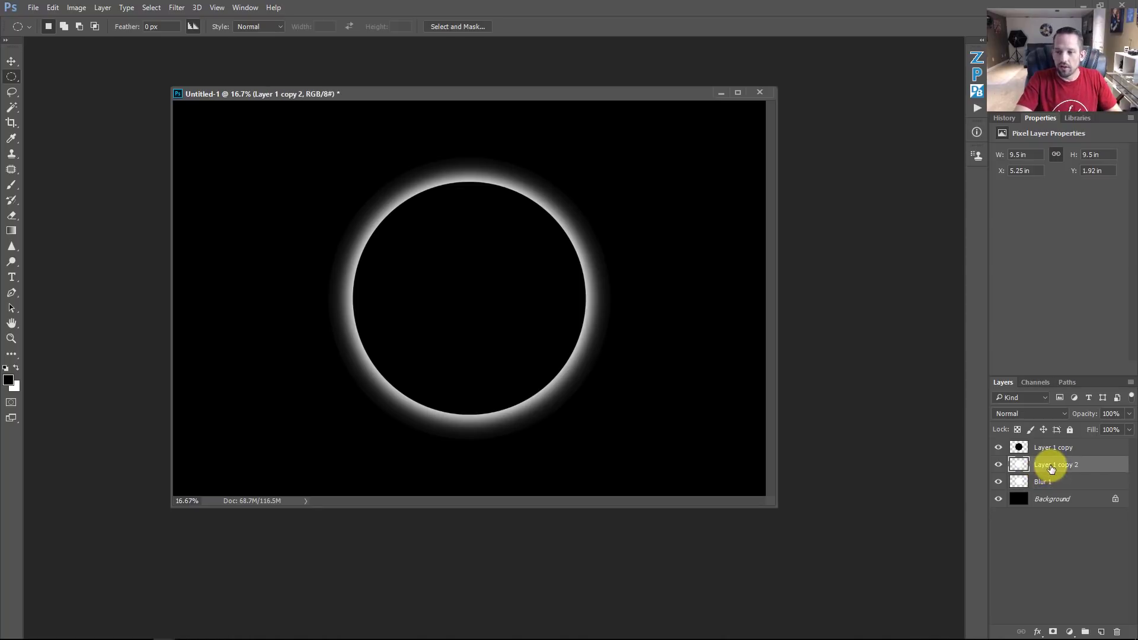
text(Blur)
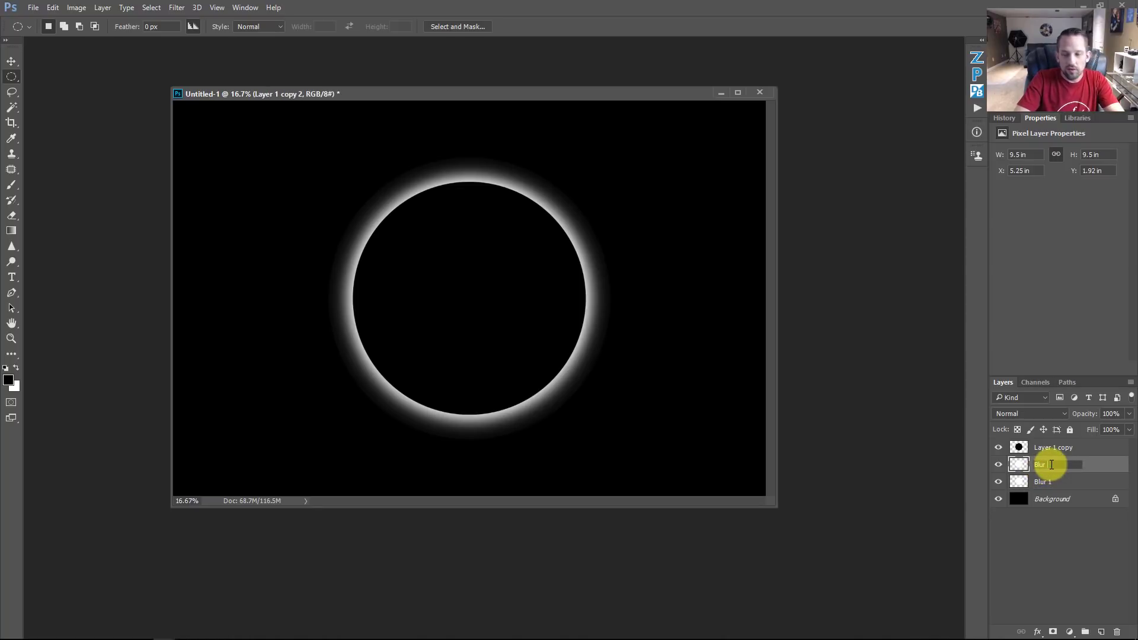
text( 2)
key(Return)
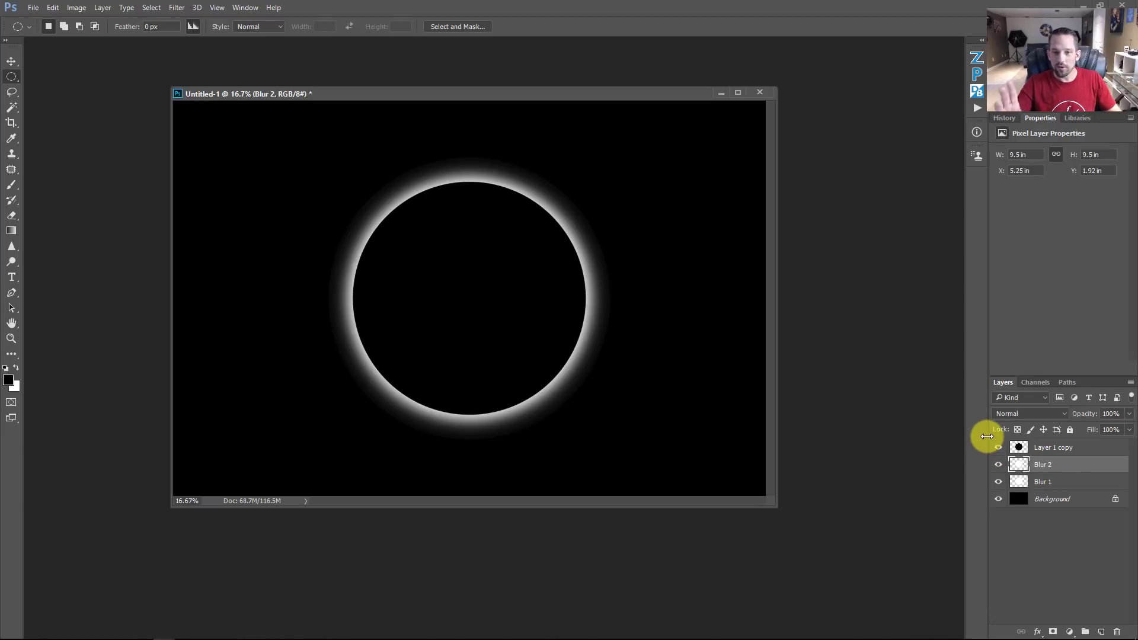
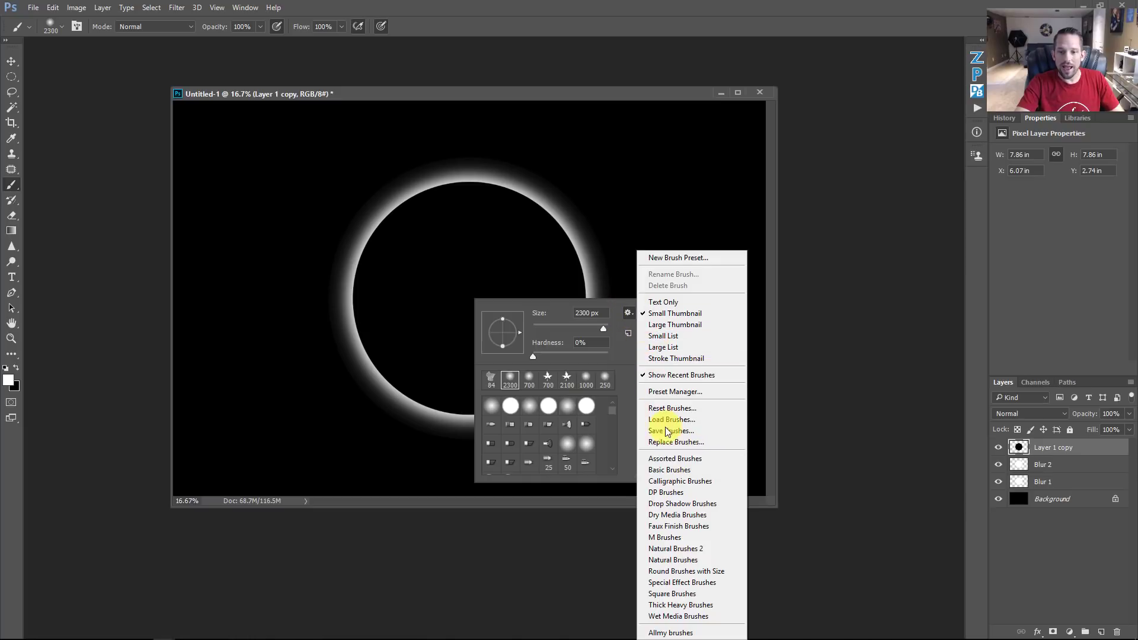
Step: Append the Special Effect Brushes set to the current brushes and choose the 84 px leaf-shaped brush
click(683, 582)
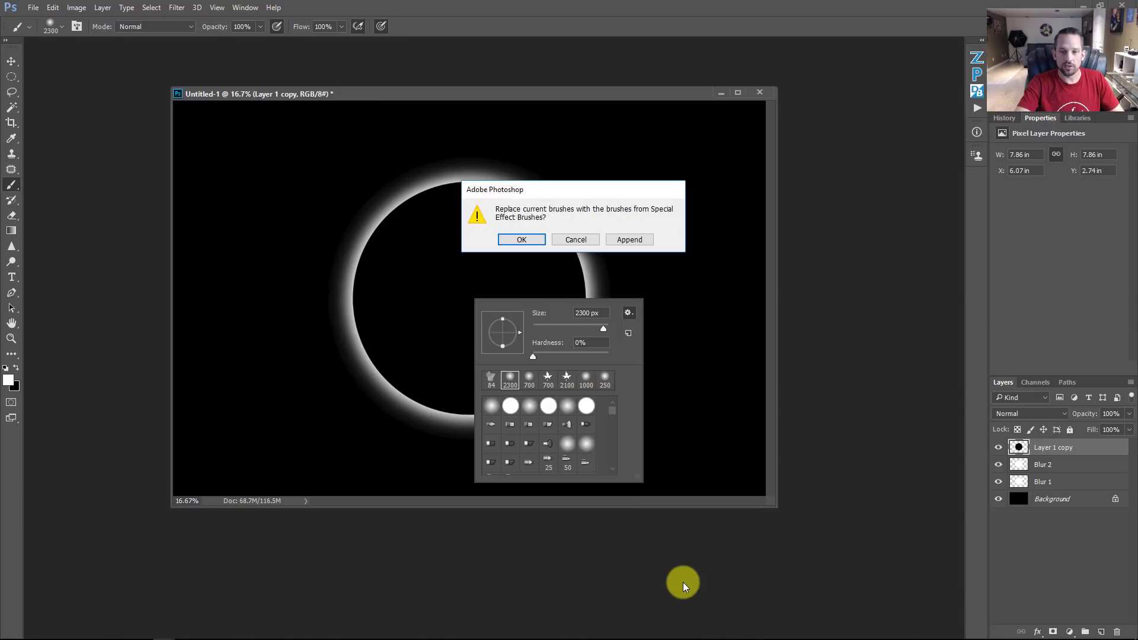
click(617, 240)
drag(614, 415, 605, 467)
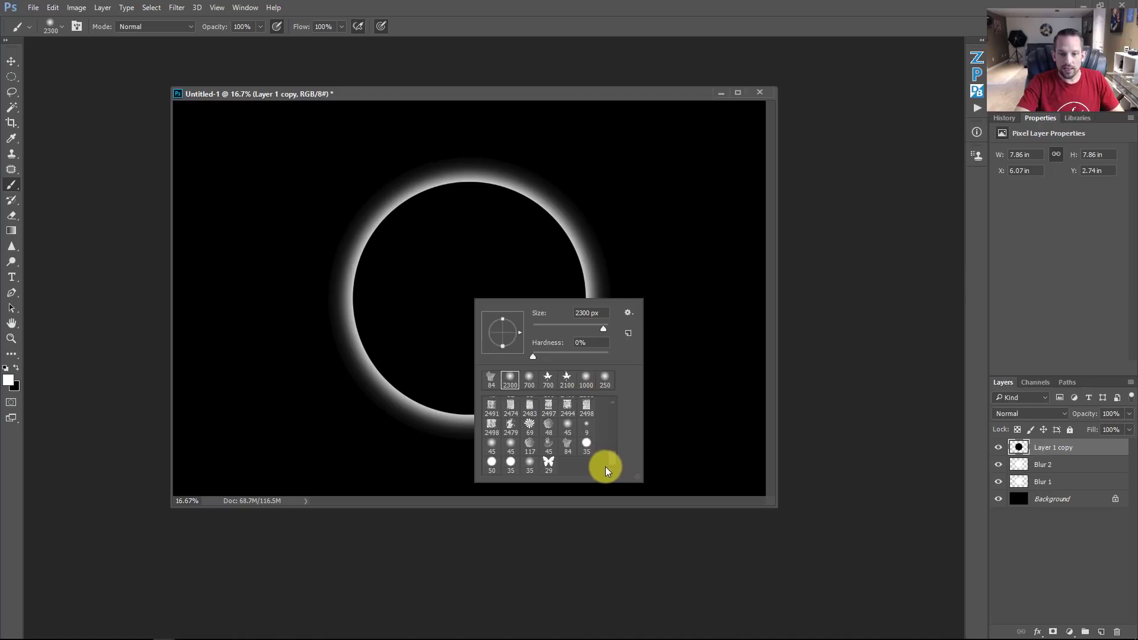
click(568, 450)
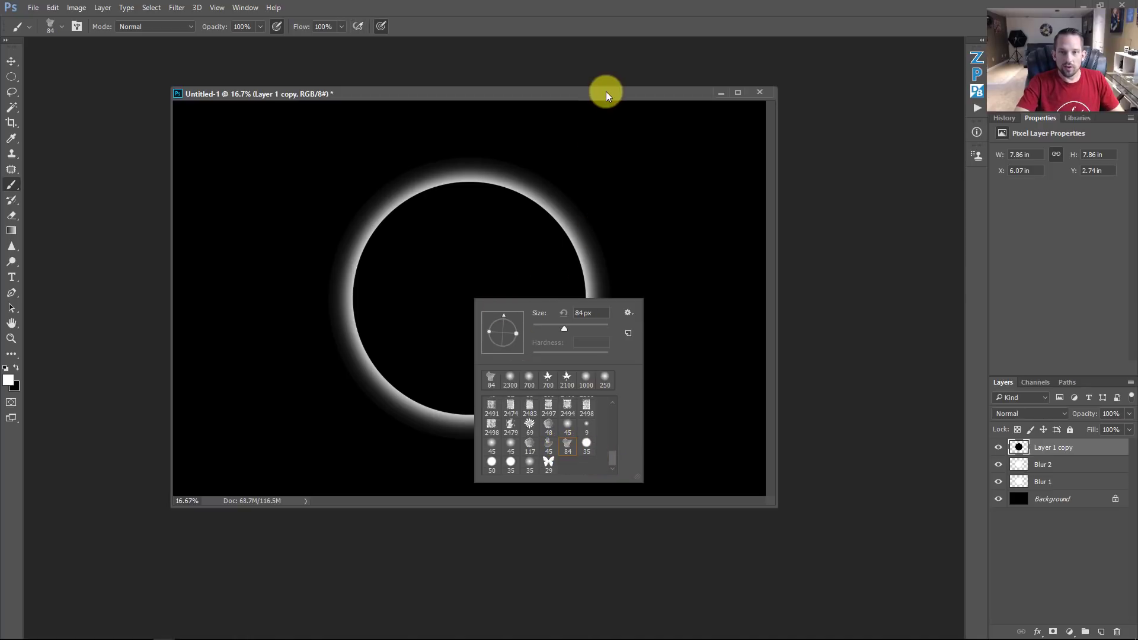
click(543, 95)
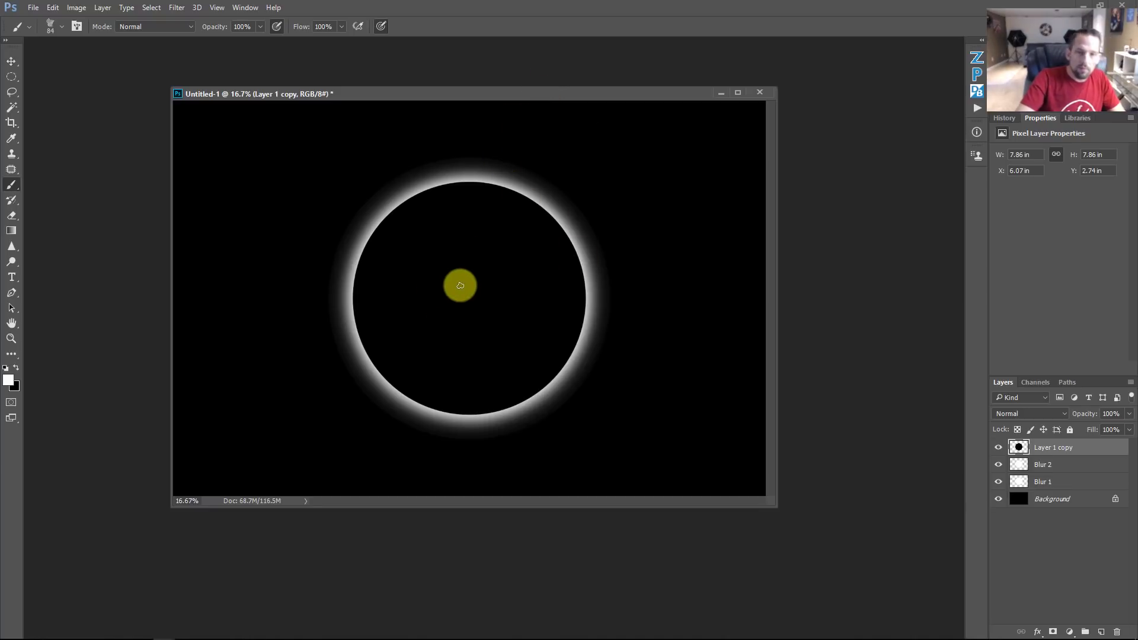
Step: Enlarge the leaf-shaped brush to 300 px
key(bracketright)
key(bracketright)
key(bracketright)
key(bracketright)
key(bracketright)
key(bracketright)
key(bracketright)
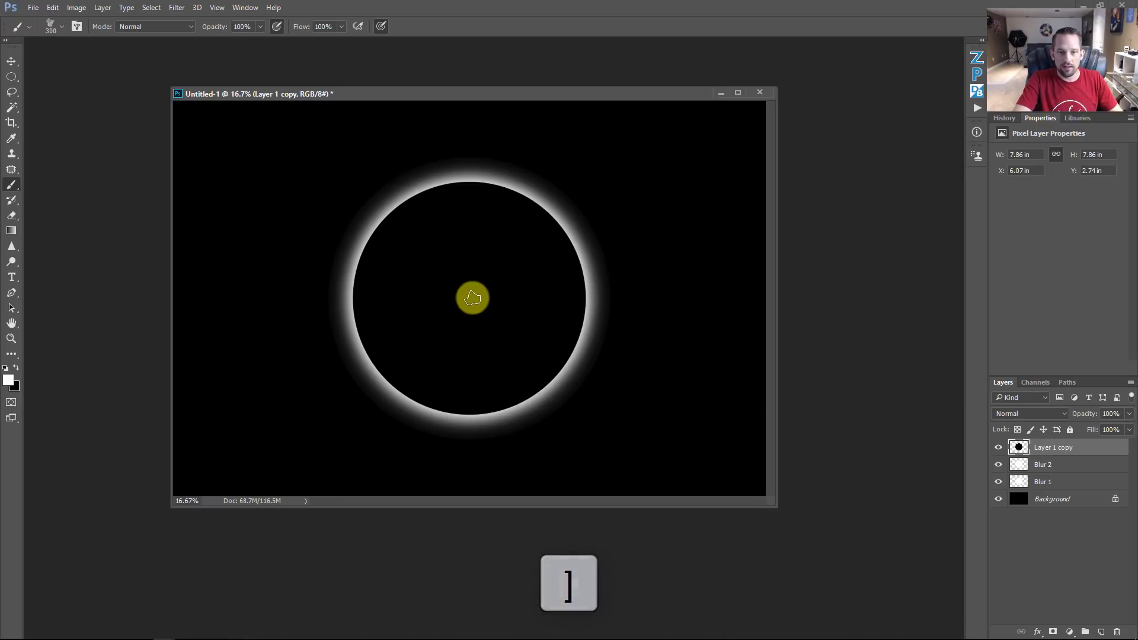
key(bracketright)
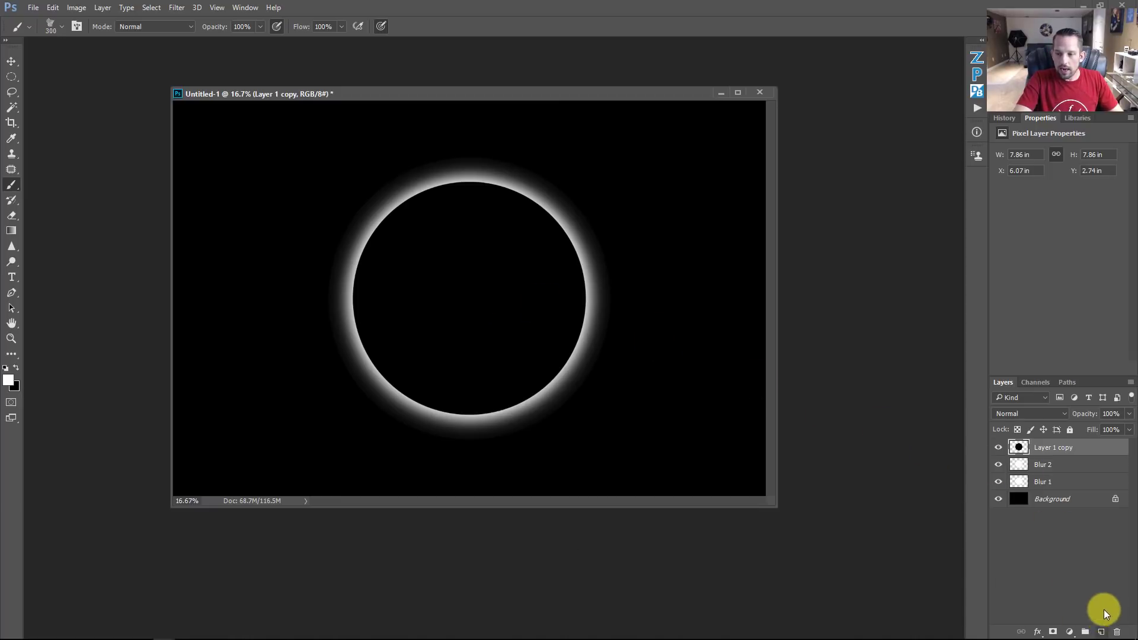
Step: Add a new layer above Layer 1 copy and stamp scattered white leaf shapes across the black disc
click(1102, 631)
mouse_move(465, 279)
mouse_down()
mouse_move(411, 342)
mouse_move(405, 317)
mouse_move(474, 250)
mouse_move(513, 279)
mouse_move(522, 310)
mouse_move(571, 344)
mouse_move(502, 371)
mouse_move(477, 303)
mouse_move(419, 245)
mouse_move(388, 288)
mouse_move(412, 314)
mouse_up()
mouse_move(526, 243)
mouse_down()
mouse_move(509, 344)
mouse_move(478, 382)
mouse_move(415, 381)
mouse_move(385, 344)
mouse_move(389, 326)
mouse_move(560, 309)
mouse_move(544, 271)
mouse_move(461, 214)
mouse_move(447, 231)
mouse_move(478, 244)
mouse_up()
click(464, 305)
click(437, 338)
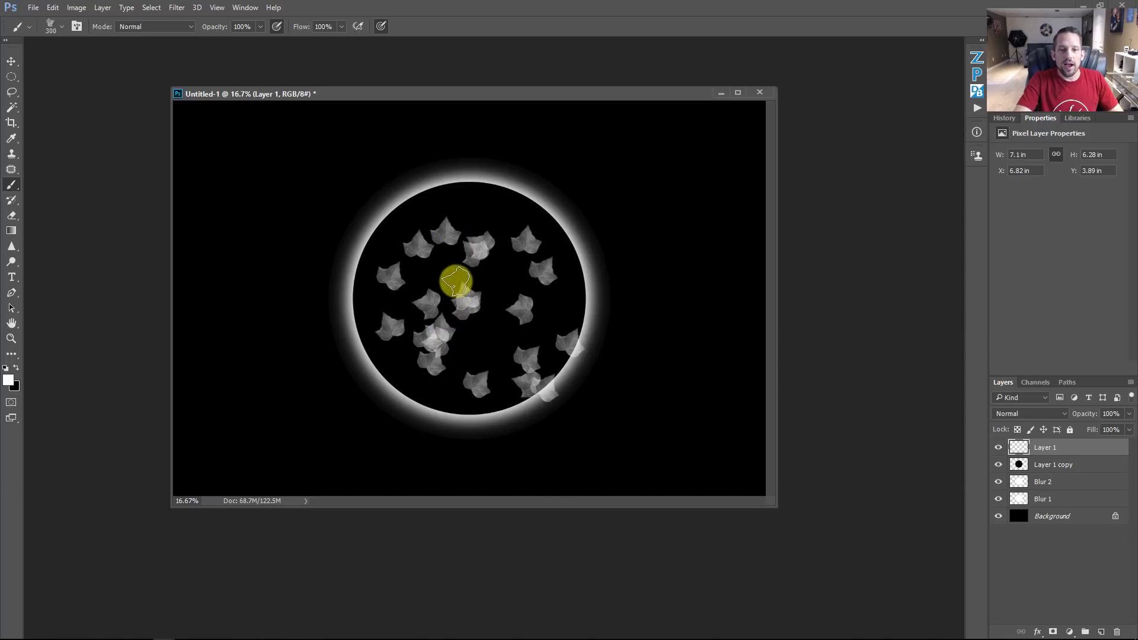
Step: Apply a Radial Blur to the leaf shapes on Layer 1 with Amount 100, the Zoom method and Best quality
click(176, 7)
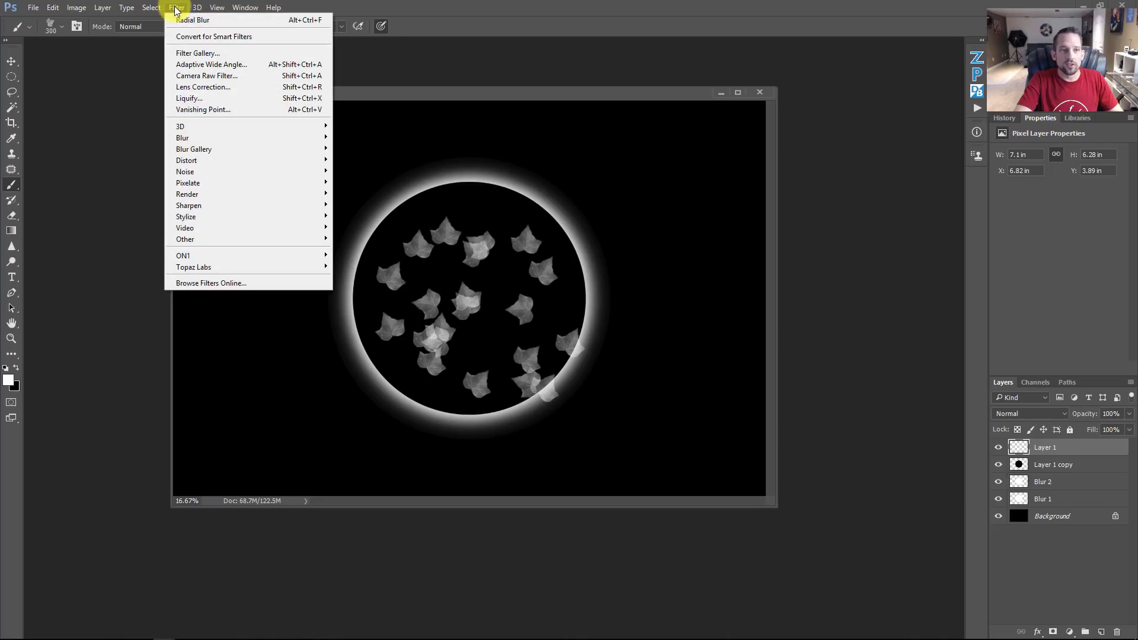
mouse_move(183, 138)
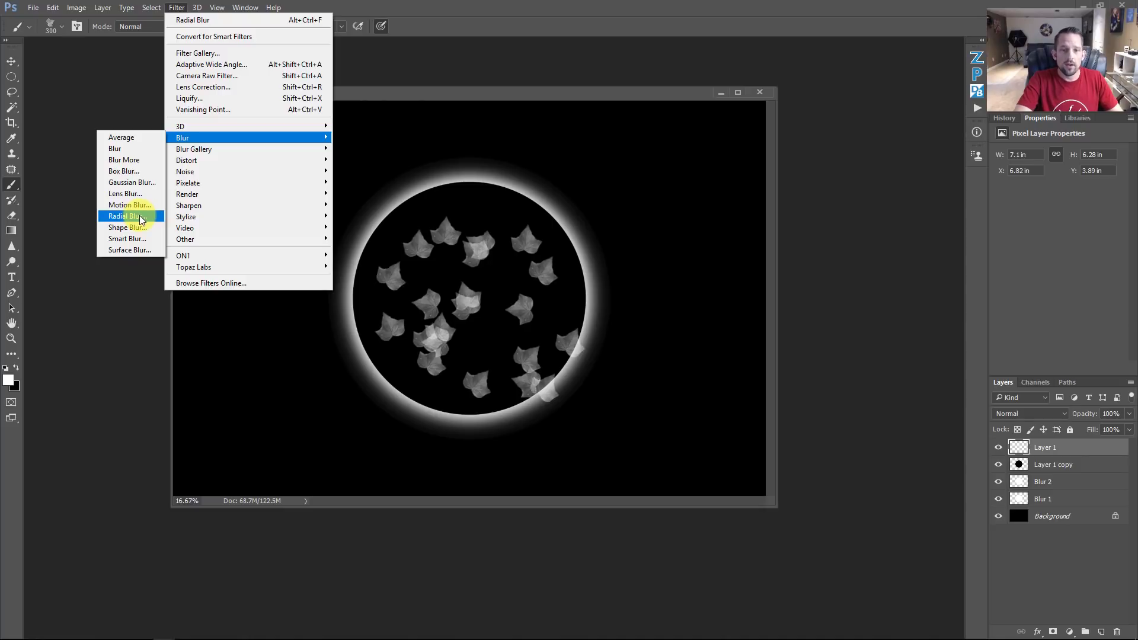
click(141, 217)
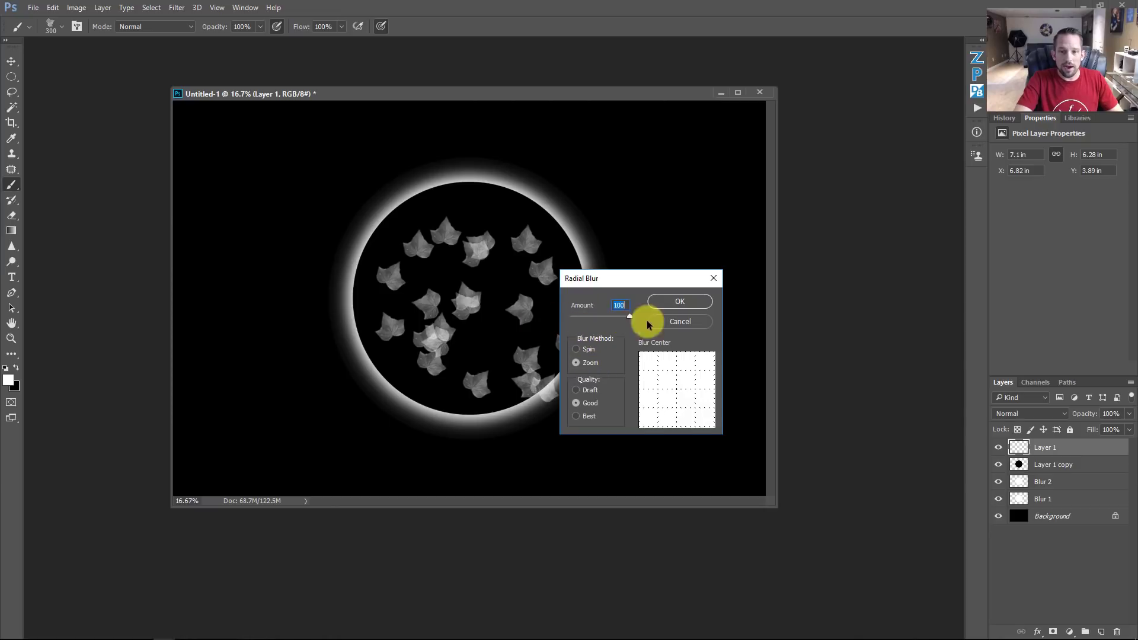
click(575, 362)
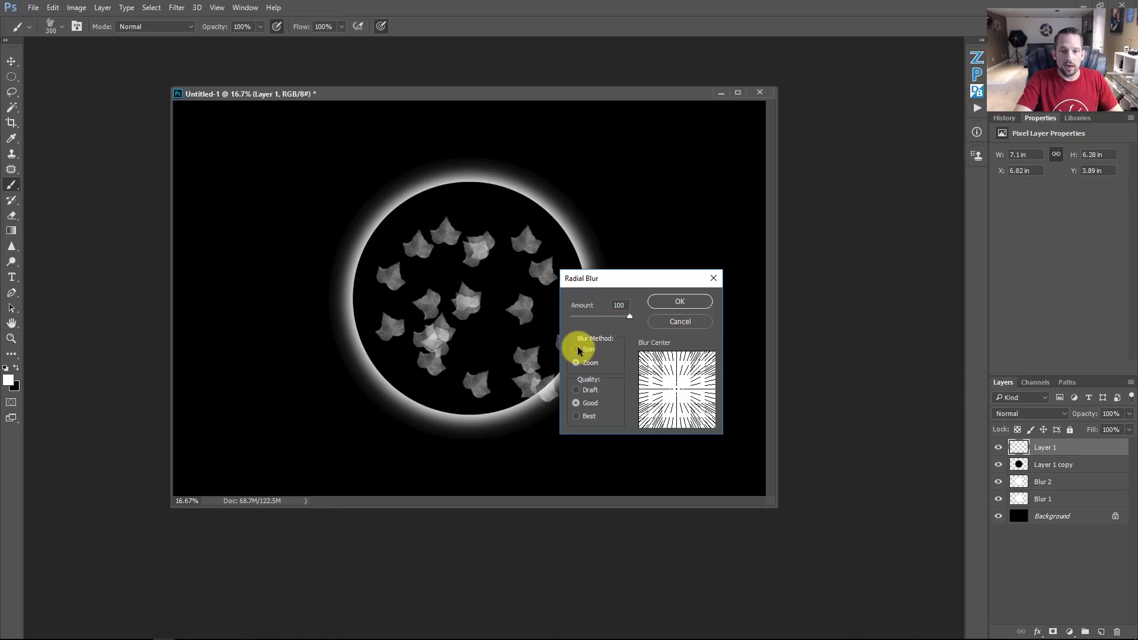
click(577, 350)
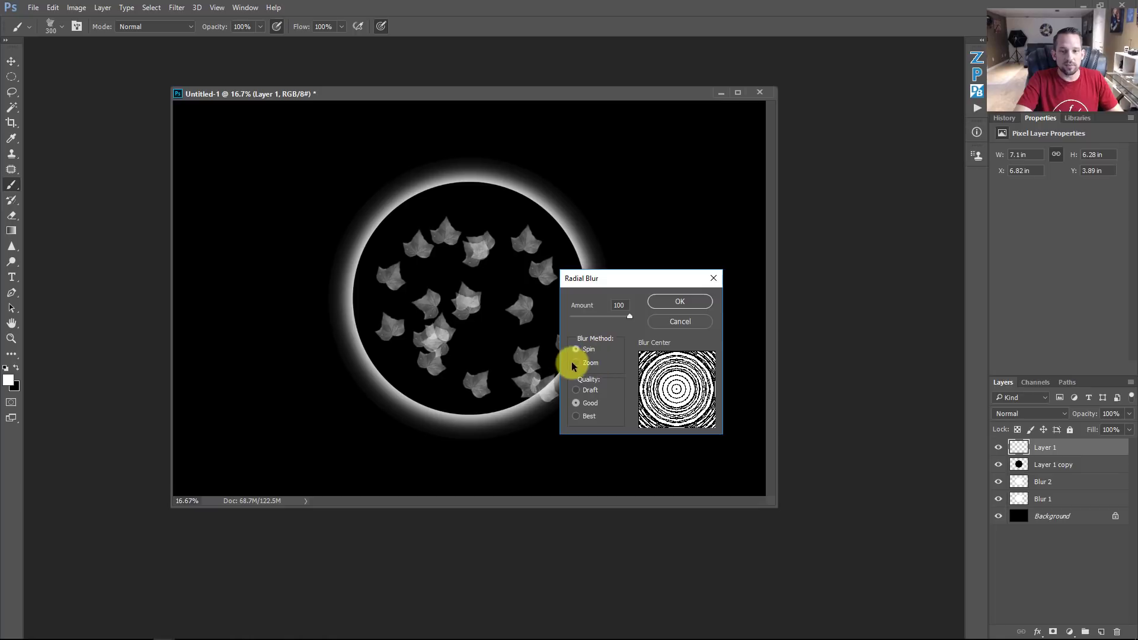
click(578, 362)
click(578, 417)
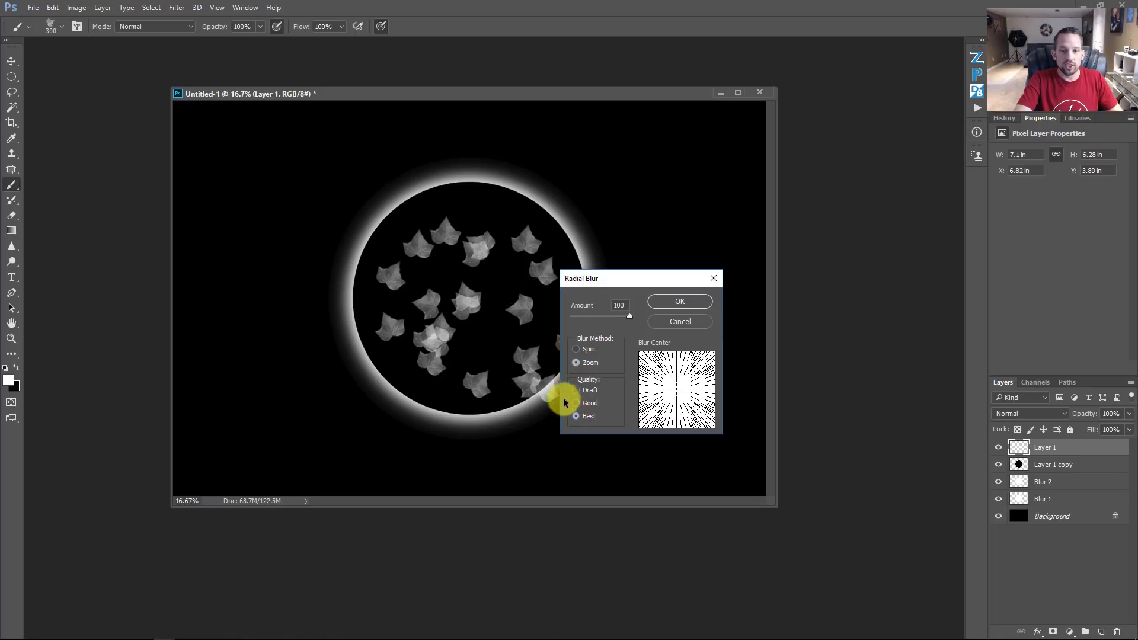
click(679, 302)
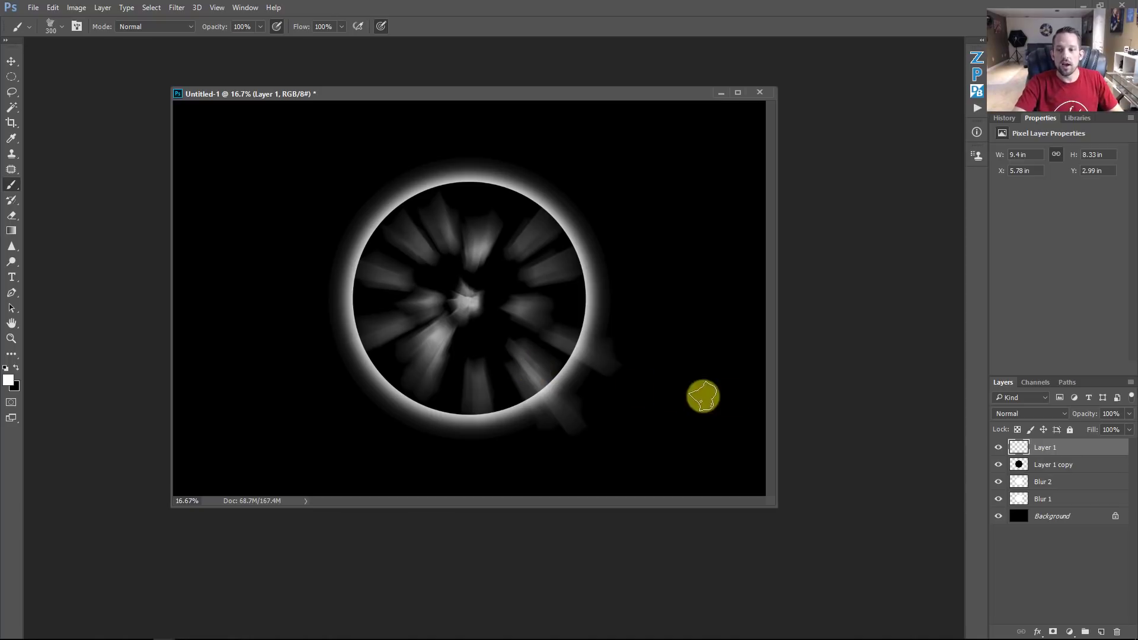
Step: Apply the same Zoom Radial Blur with Amount 100 to Layer 1 again and move the layer beneath Layer 1 copy
click(998, 456)
click(999, 453)
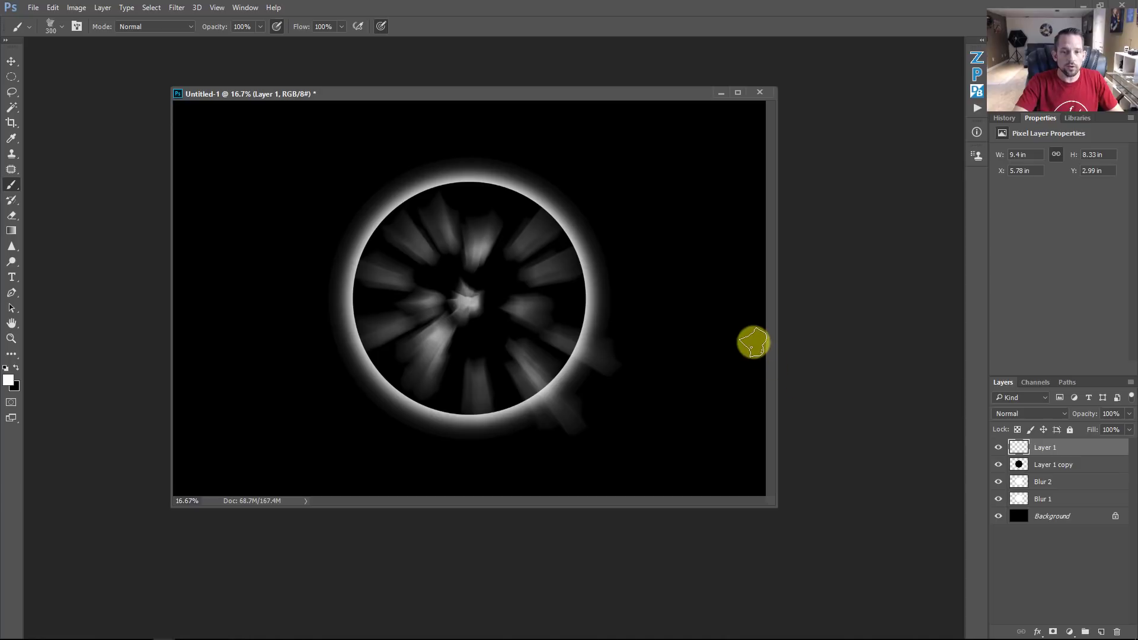
click(176, 8)
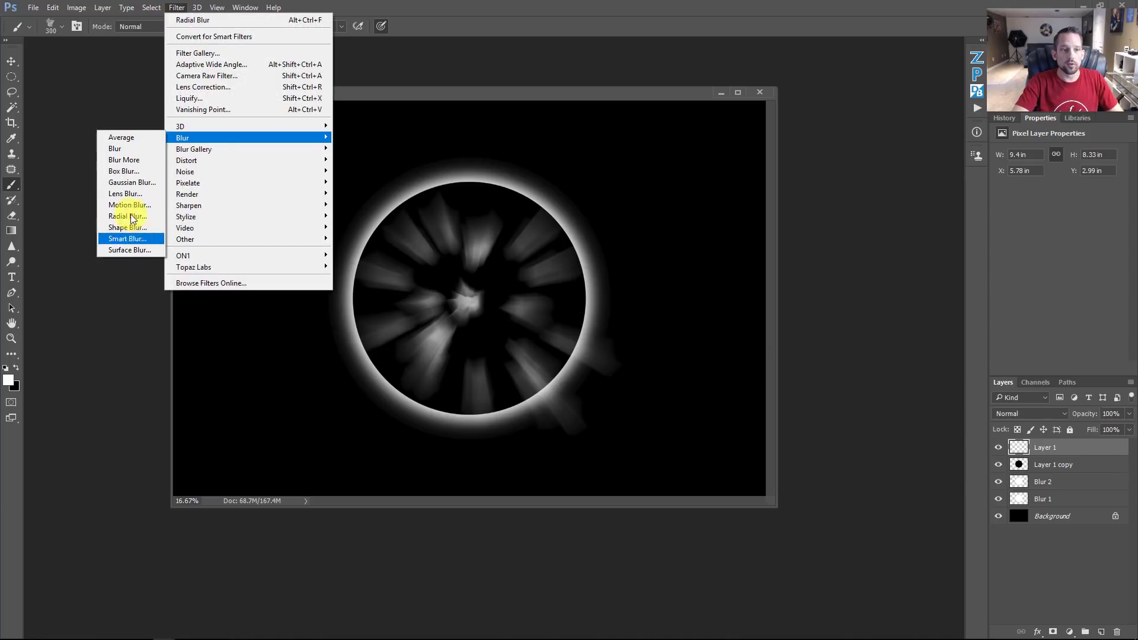
click(130, 216)
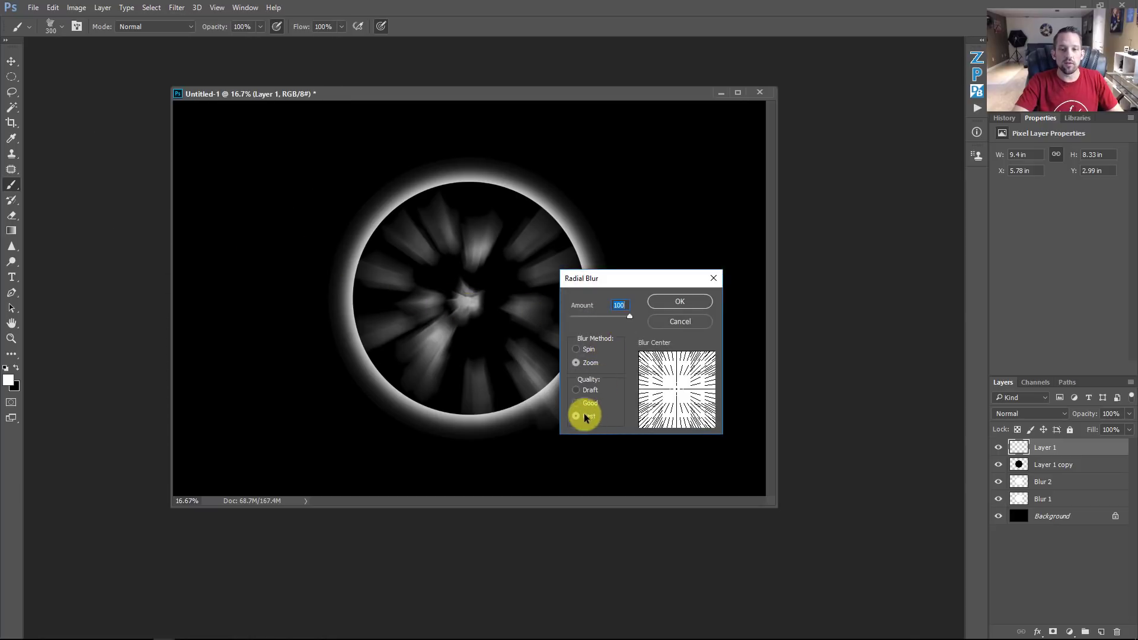
click(682, 302)
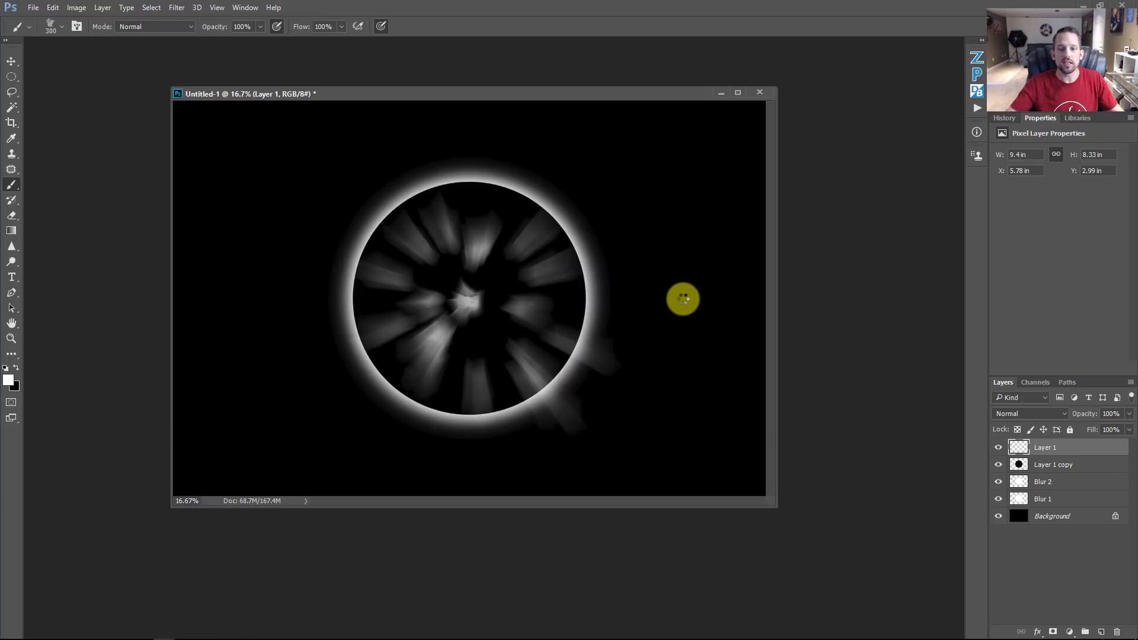
drag(1059, 462, 1060, 471)
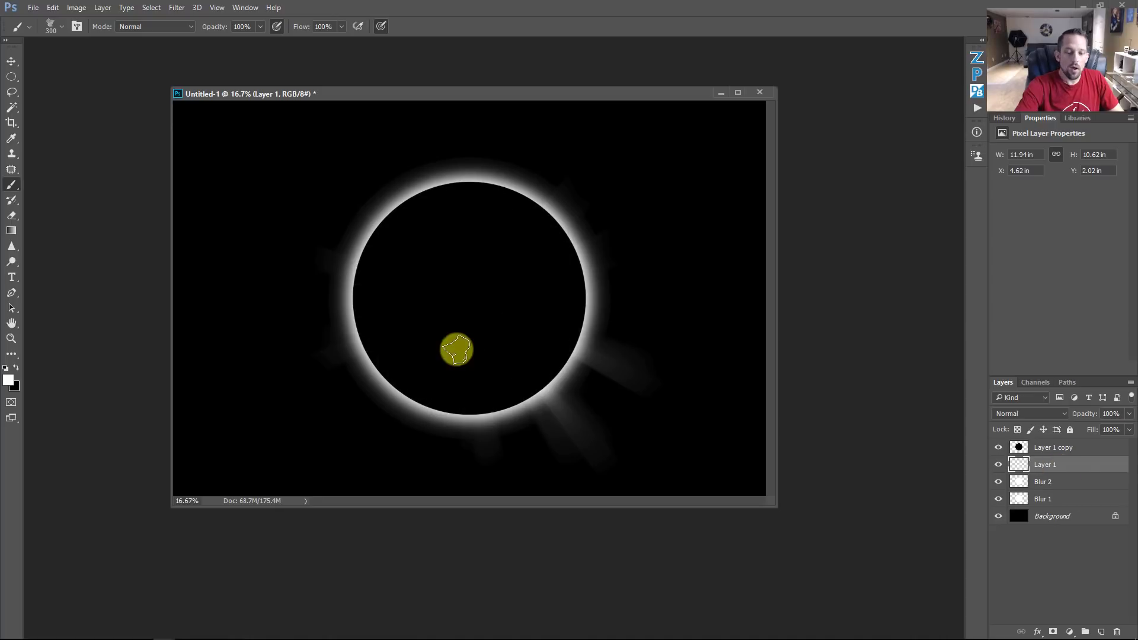
Step: Distort the rays on Layer 1 with Free Transform, pulling the left corners outward and the right corners inward to make them irregular
key(ctrl+t)
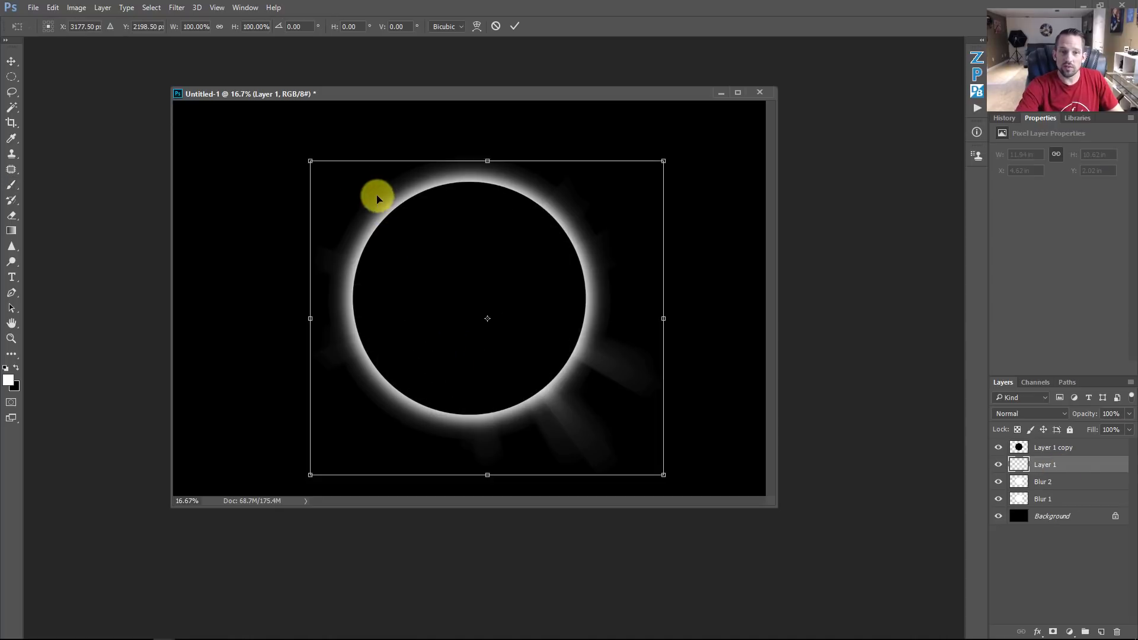
drag(312, 160, 268, 121)
drag(305, 468, 248, 576)
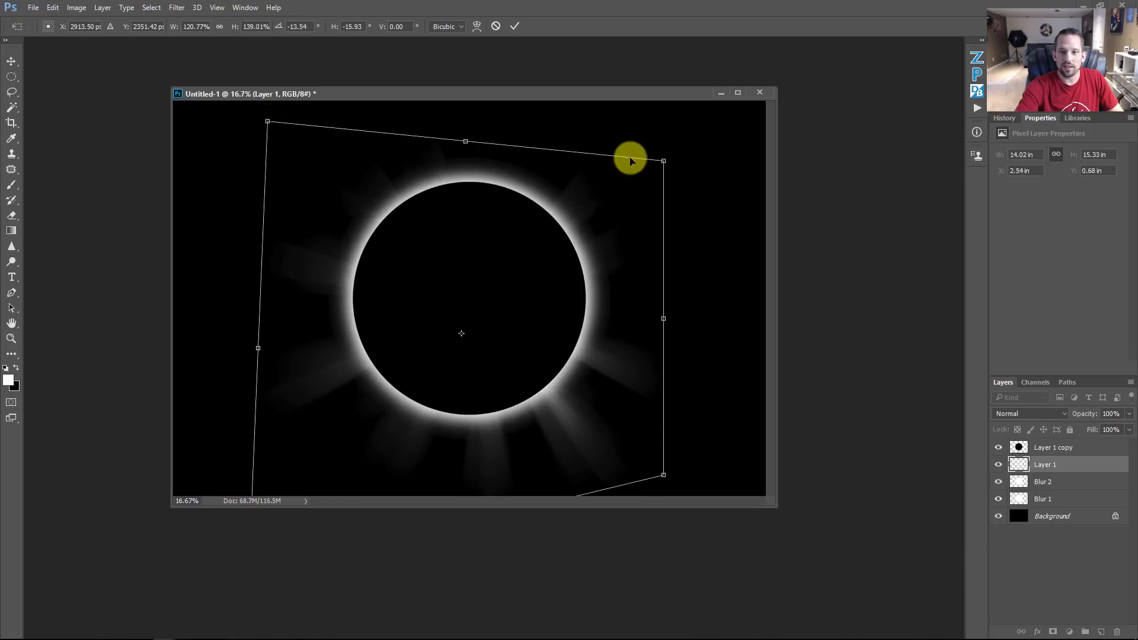
drag(660, 160, 611, 159)
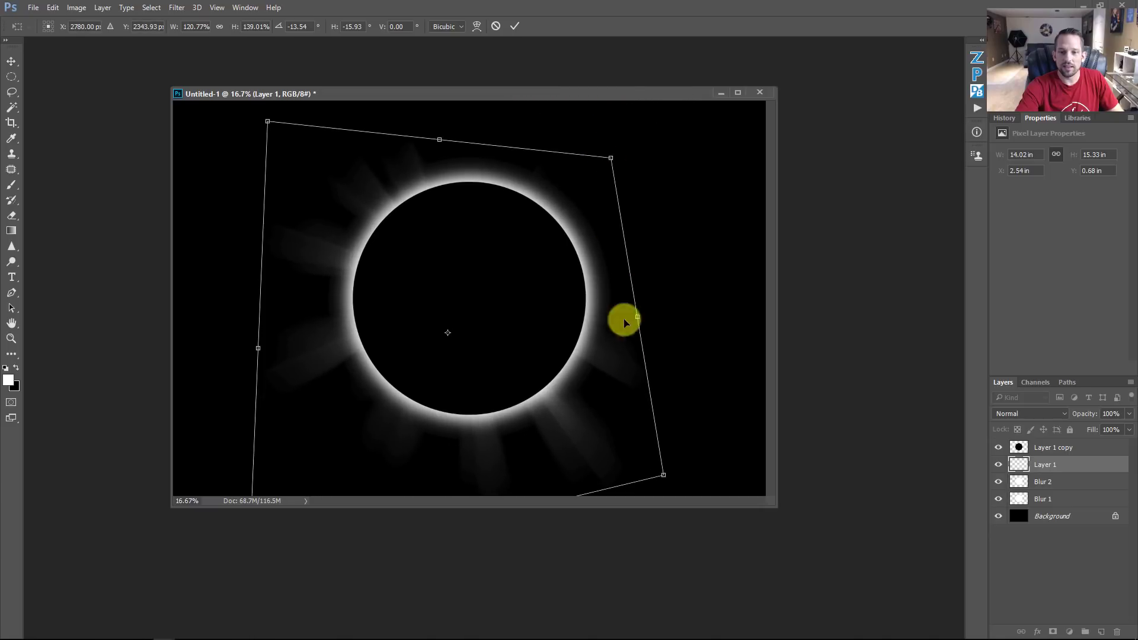
mouse_move(660, 464)
mouse_down()
mouse_move(646, 393)
mouse_move(638, 411)
mouse_up()
key(Return)
key(b)
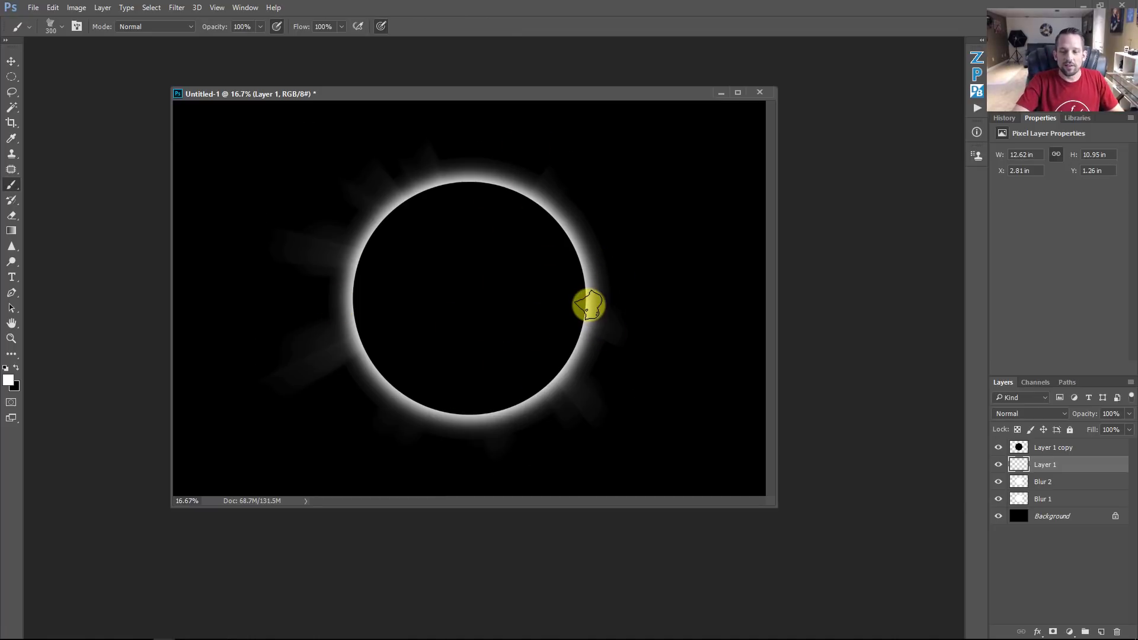
Step: Duplicate the rays on Layer 1 and scale the copy to about 87% with a rotation of about 1.06°
key(ctrl+j)
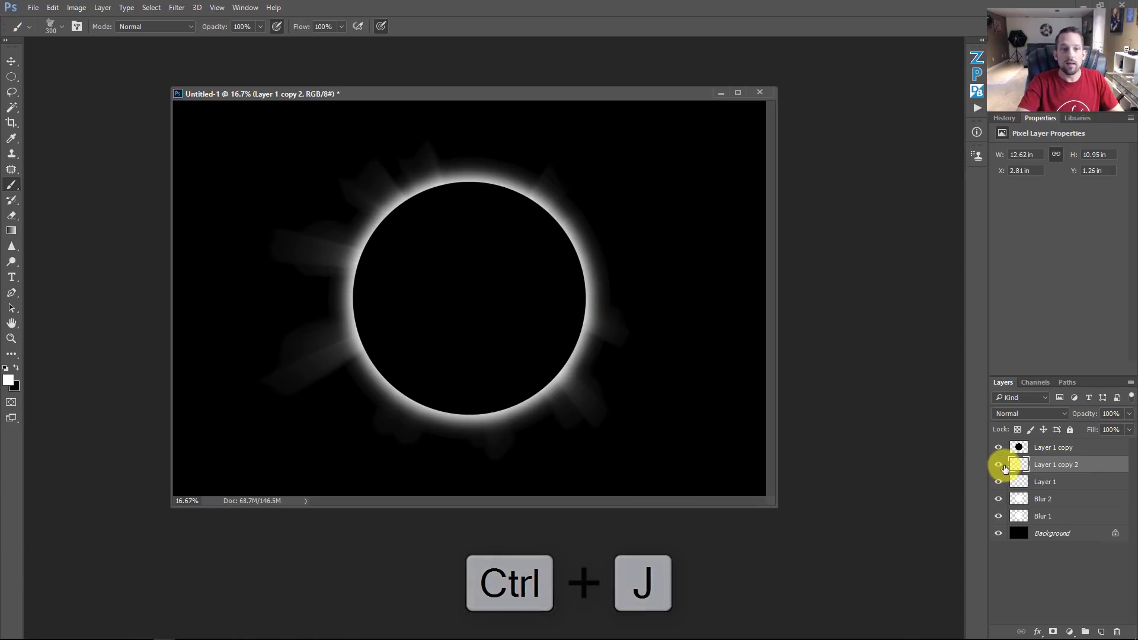
key(ctrl+t)
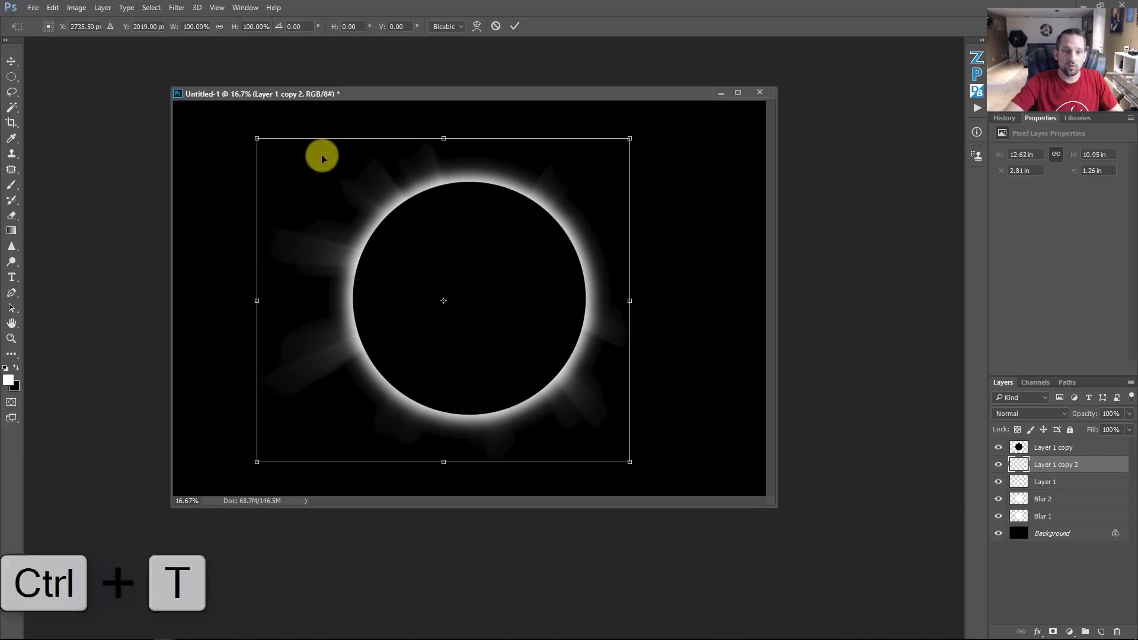
mouse_move(257, 140)
mouse_down()
mouse_move(272, 145)
mouse_move(315, 104)
mouse_move(283, 146)
mouse_move(270, 143)
mouse_move(282, 152)
mouse_up()
key(b)
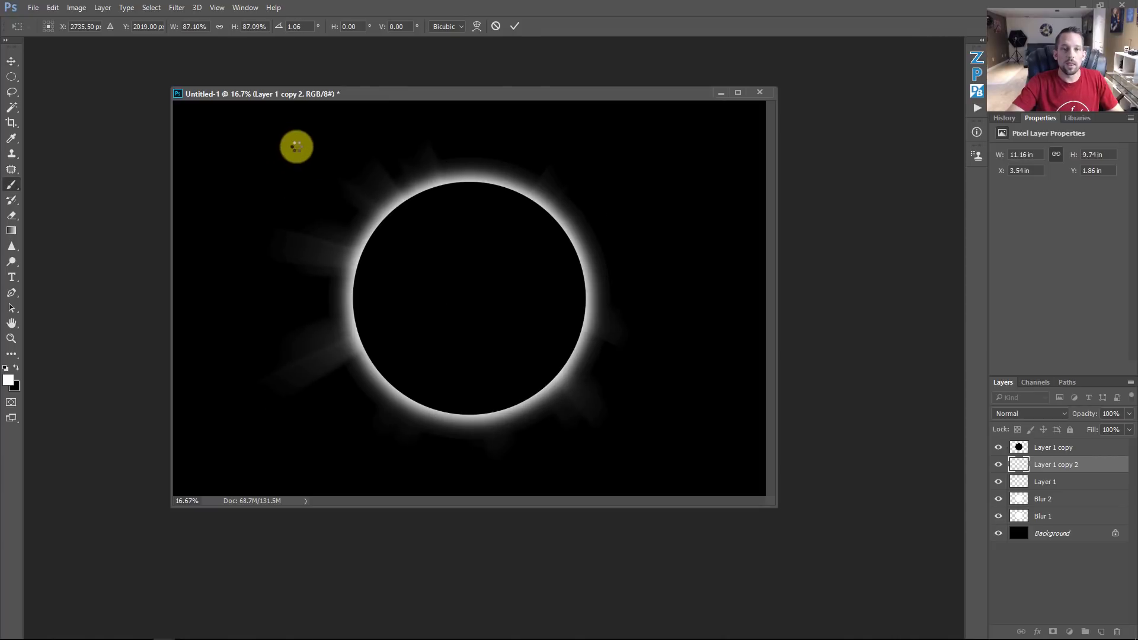
Step: Duplicate the scaled rays layer, Layer 1 copy 2, twice to strengthen the rays around the disc
key(ctrl+j)
key(ctrl+j)
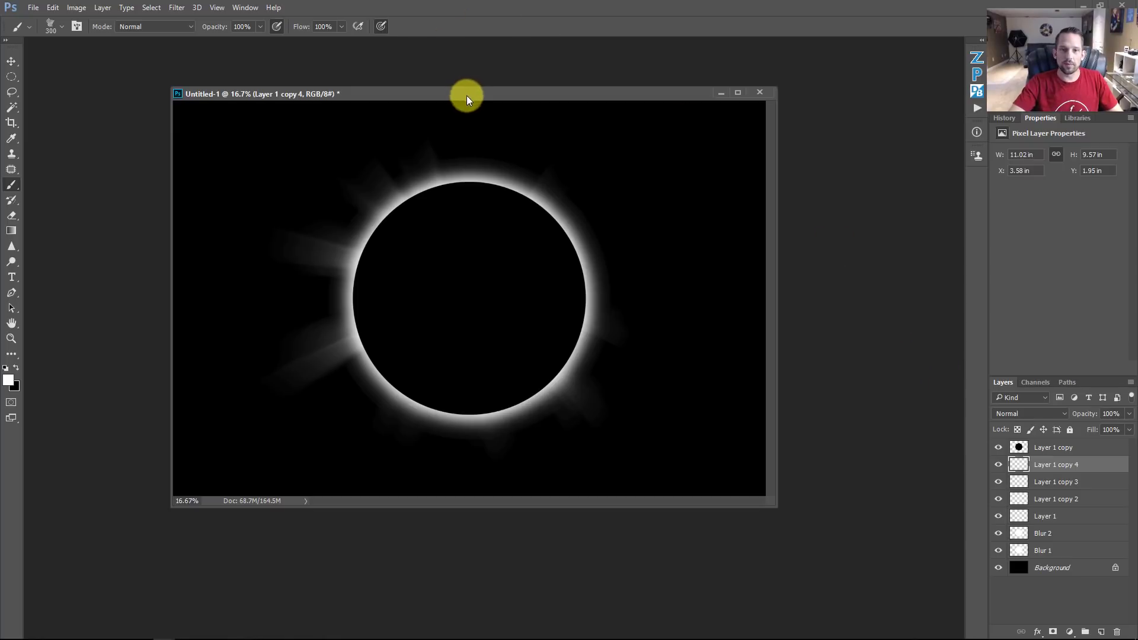
drag(467, 94, 456, 93)
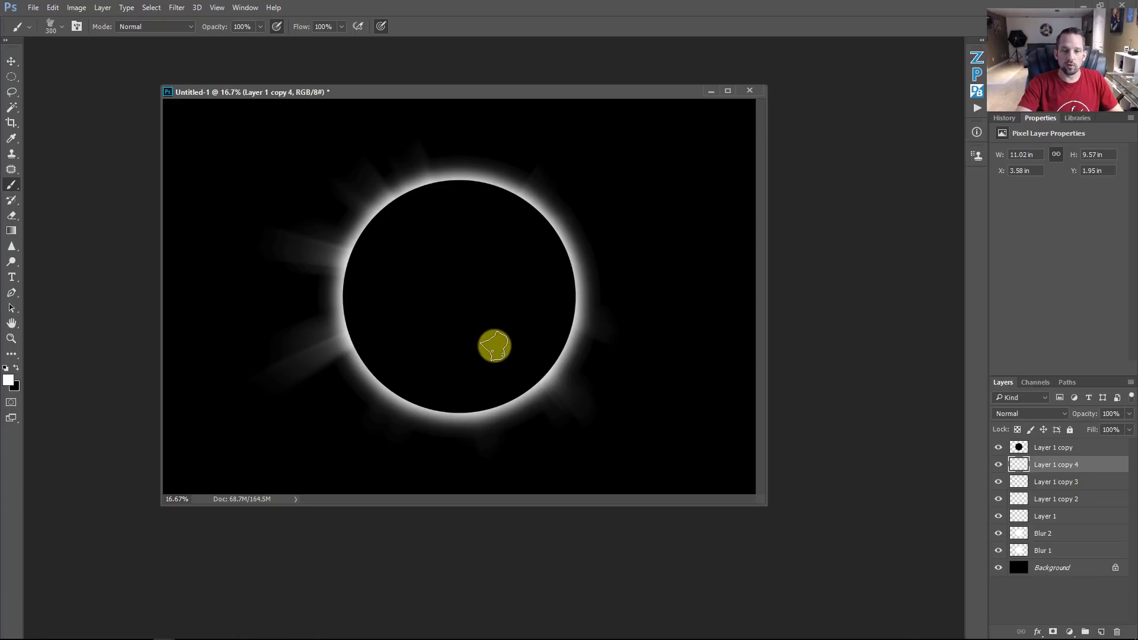
Step: Paint a soft white flare about 3.9 in wide on the disc's lower-right edge, using a 700 px, 0% hardness brush on a new layer above Layer 1 copy
right_click(494, 346)
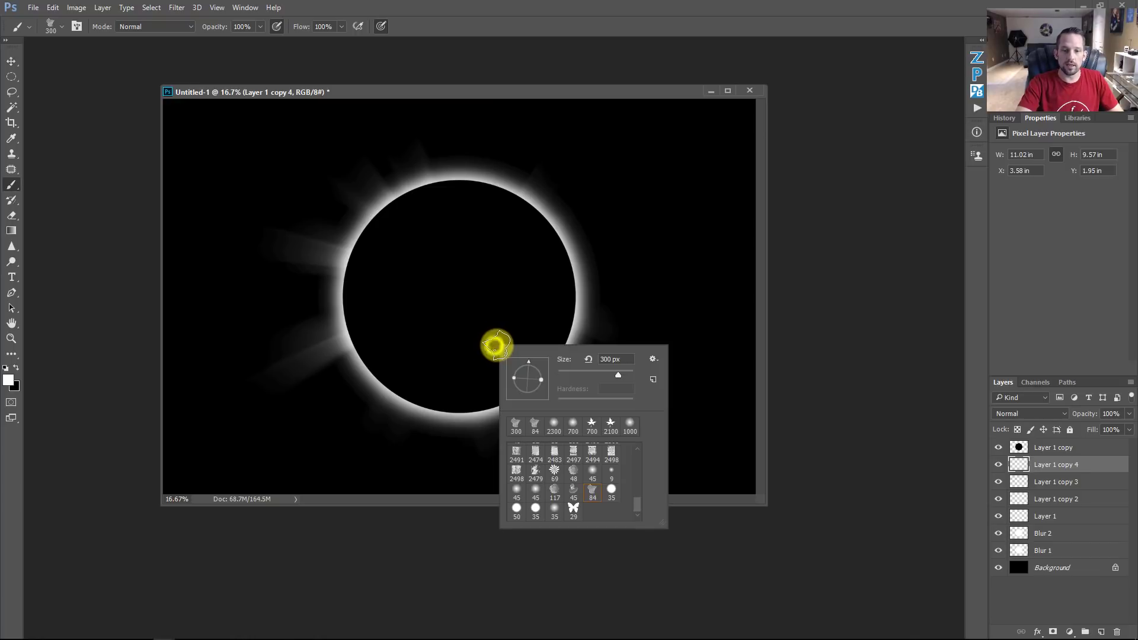
click(575, 428)
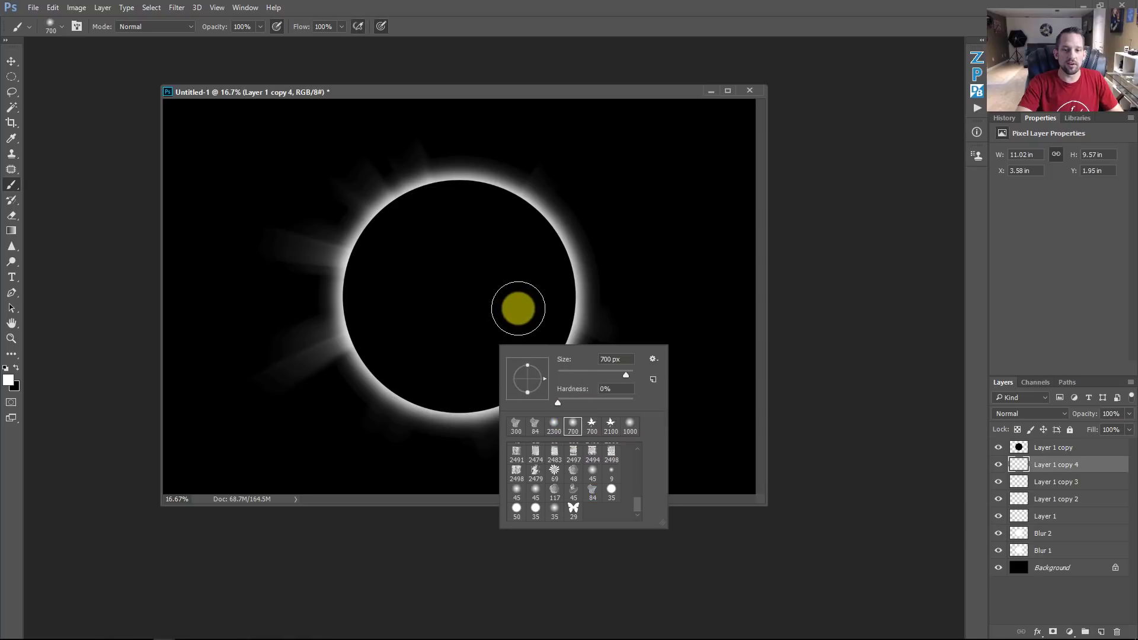
click(558, 402)
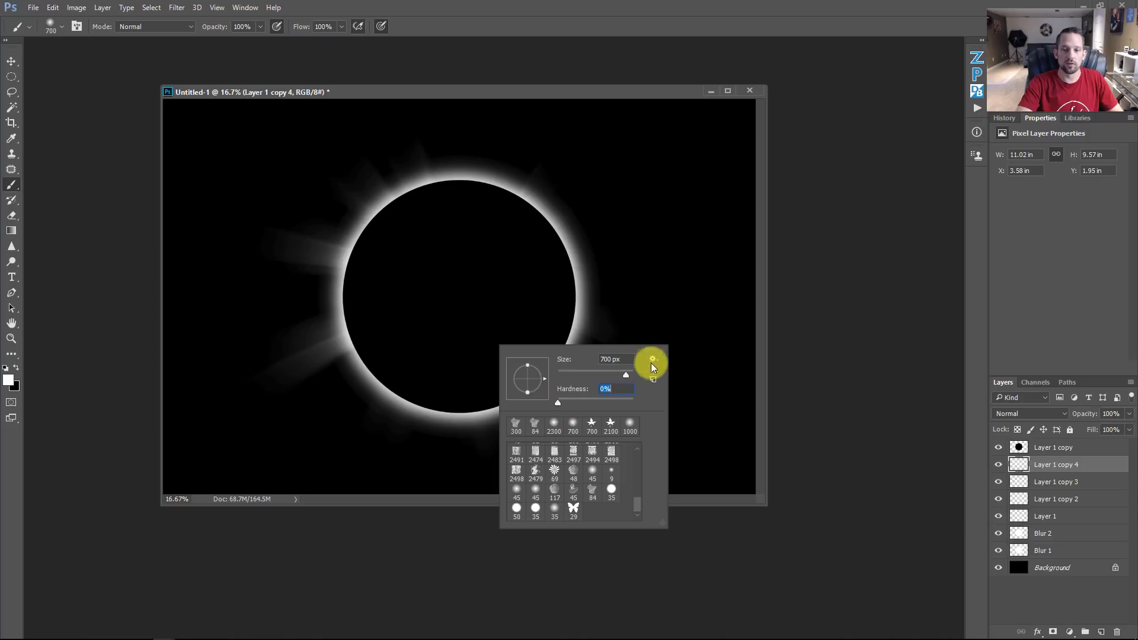
click(1043, 447)
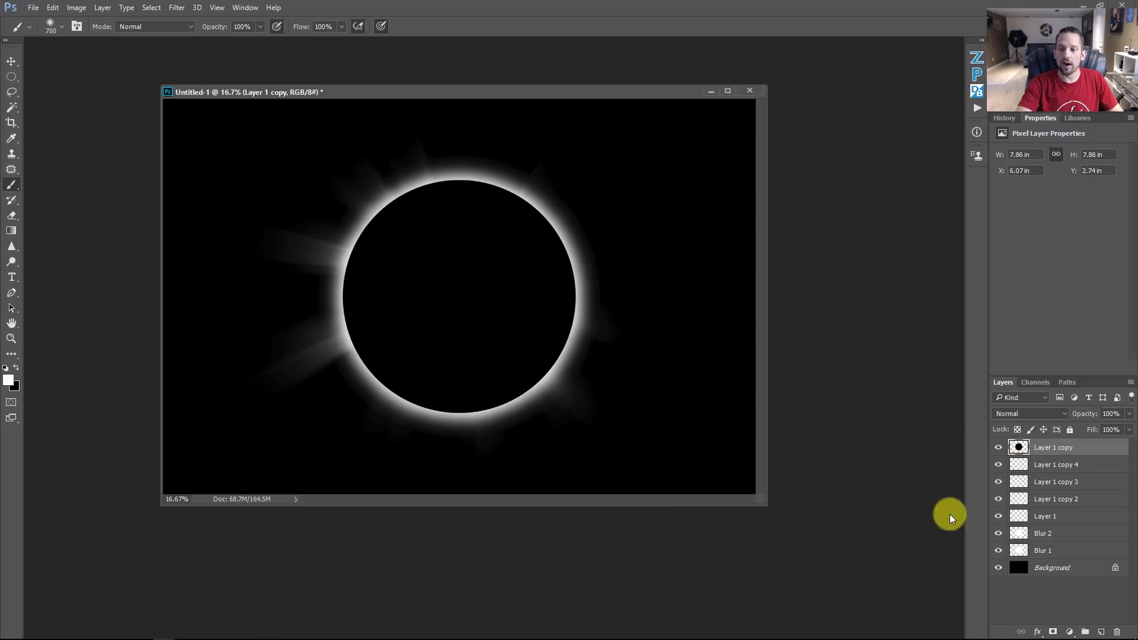
click(1100, 632)
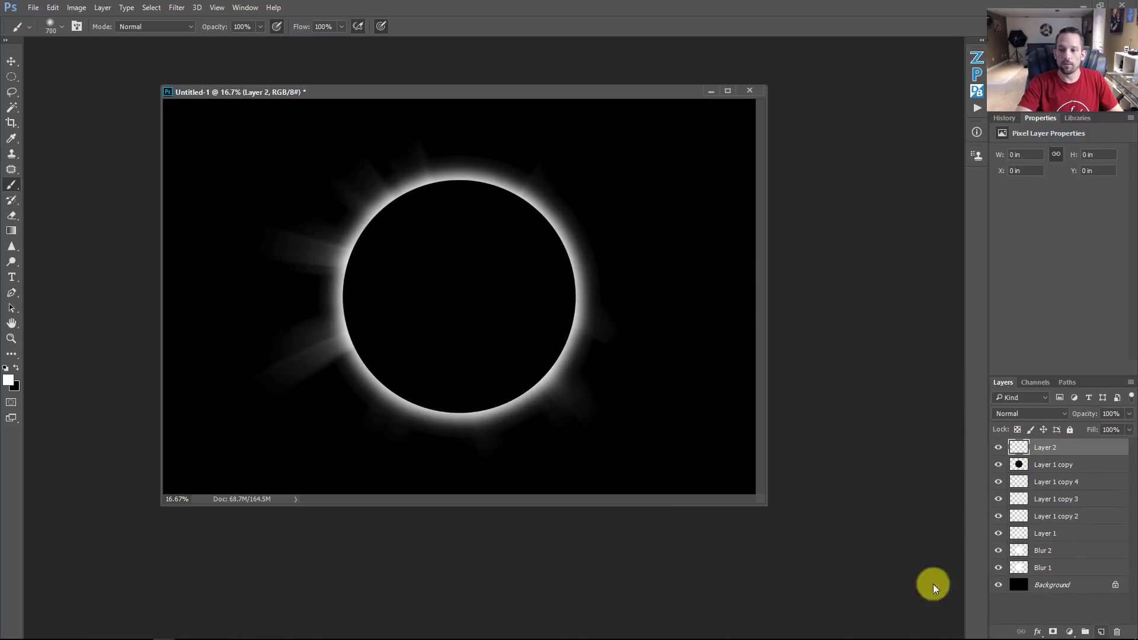
drag(559, 370, 553, 355)
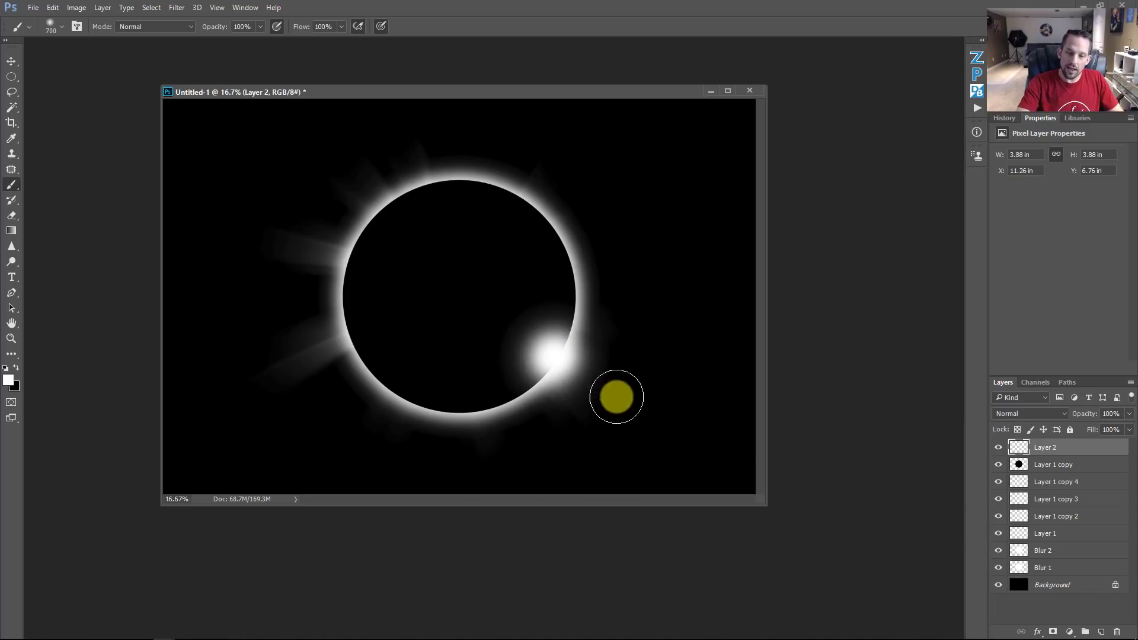
Step: Distort the white flare with Free Transform, pulling its upper-left corner inward and upper-right corner upward to follow the disc's edge
key(ctrl+t)
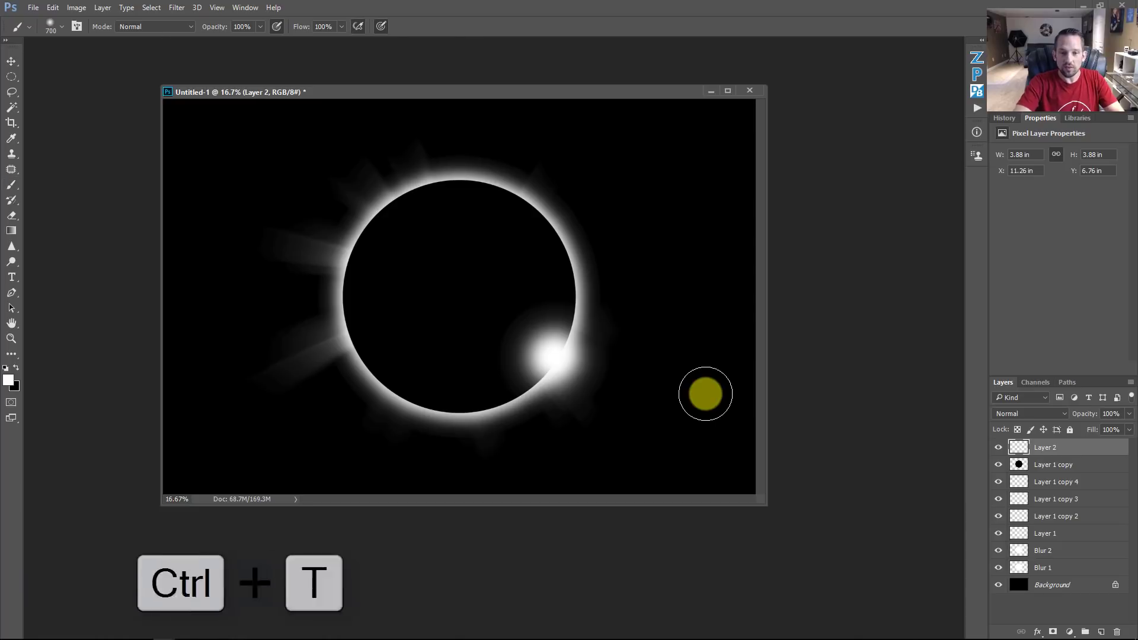
drag(496, 300, 531, 343)
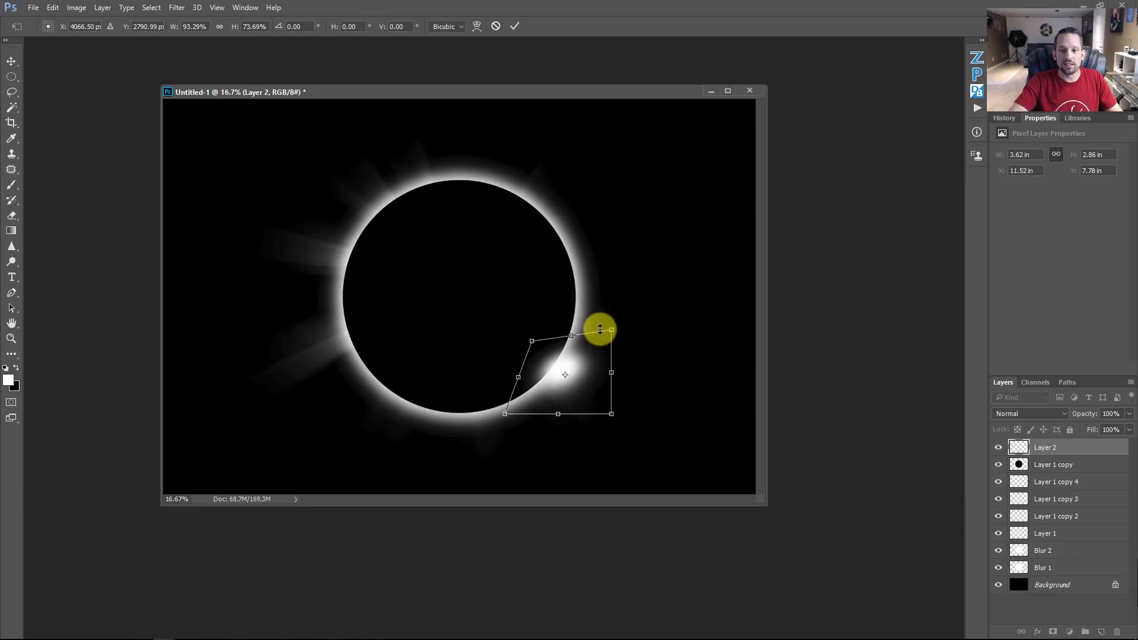
mouse_move(611, 330)
mouse_down()
mouse_move(599, 292)
mouse_move(607, 308)
mouse_up()
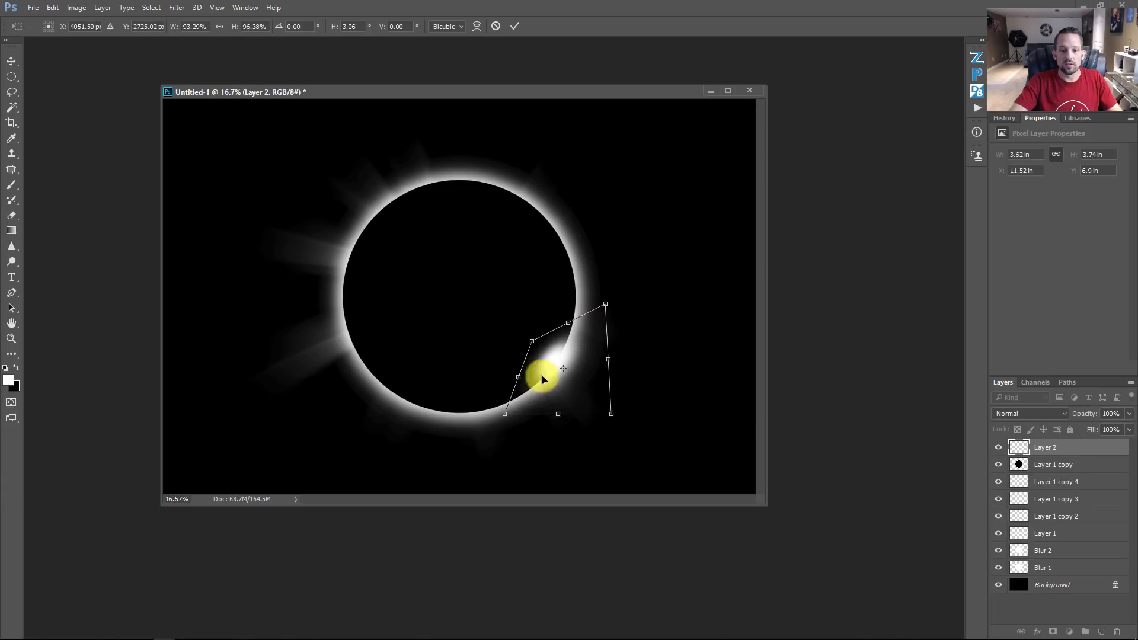
drag(529, 339, 534, 377)
drag(601, 313, 615, 284)
drag(584, 330, 588, 336)
key(Return)
key(b)
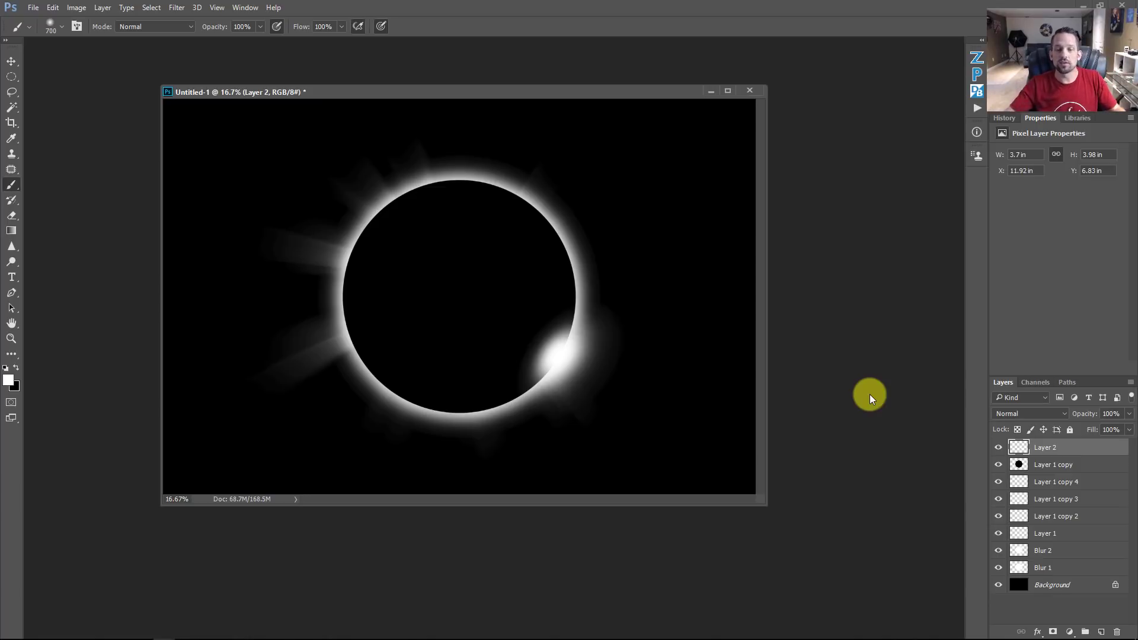
Step: Bring the cloud photo BR_05865.ARW beside the eclipse document and copy it into the eclipse as the top layer, aligned to the canvas
mouse_move(207, 627)
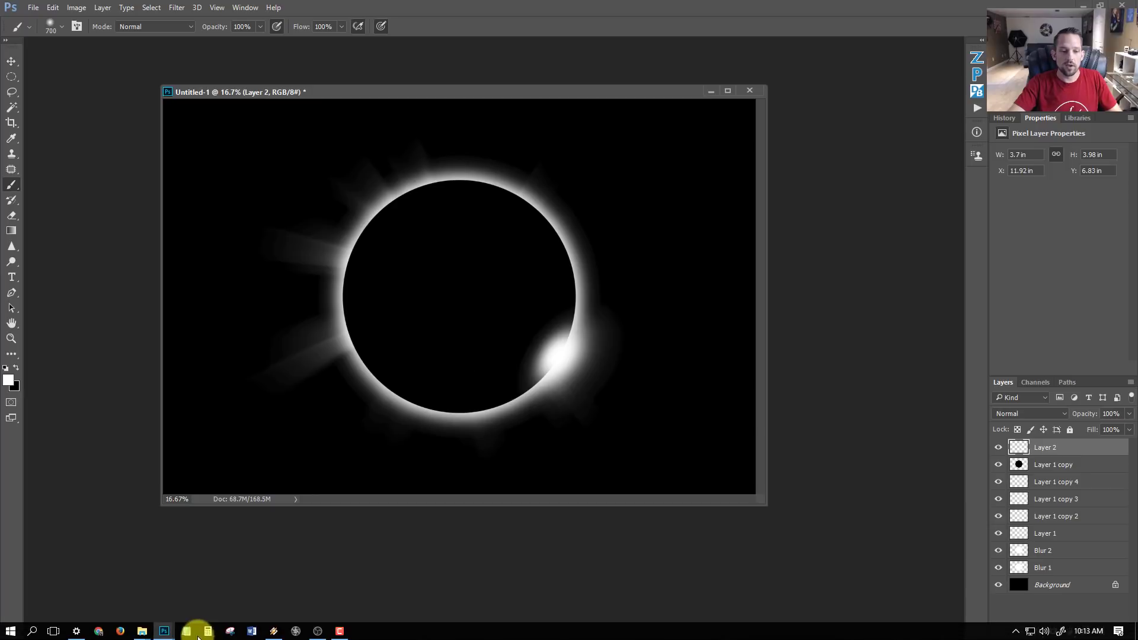
mouse_move(166, 634)
click(393, 542)
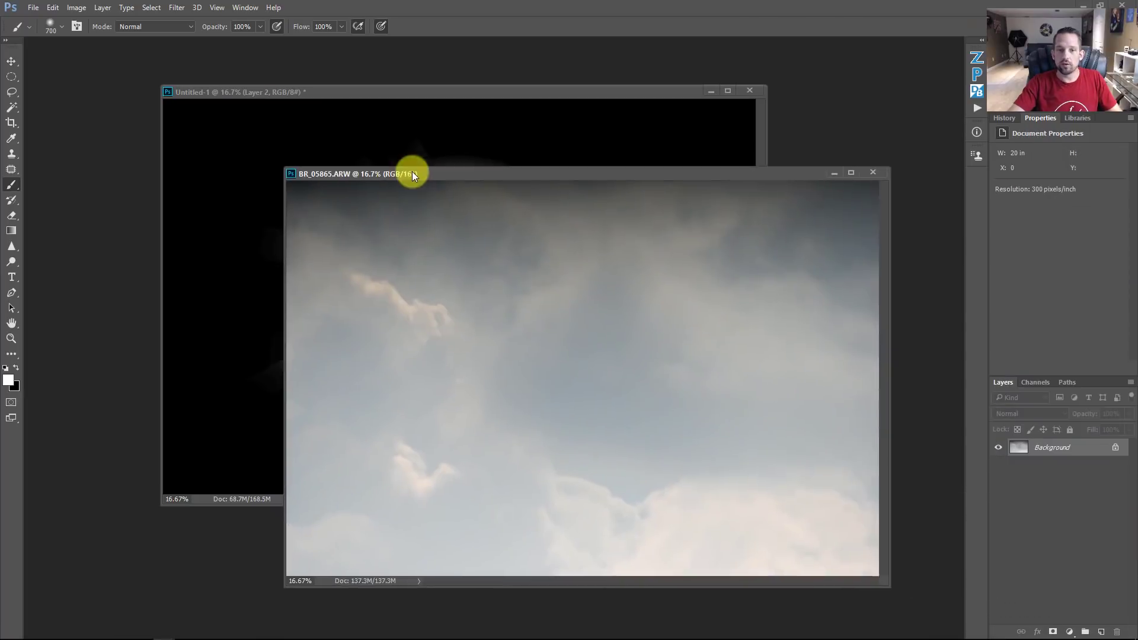
drag(411, 172, 268, 178)
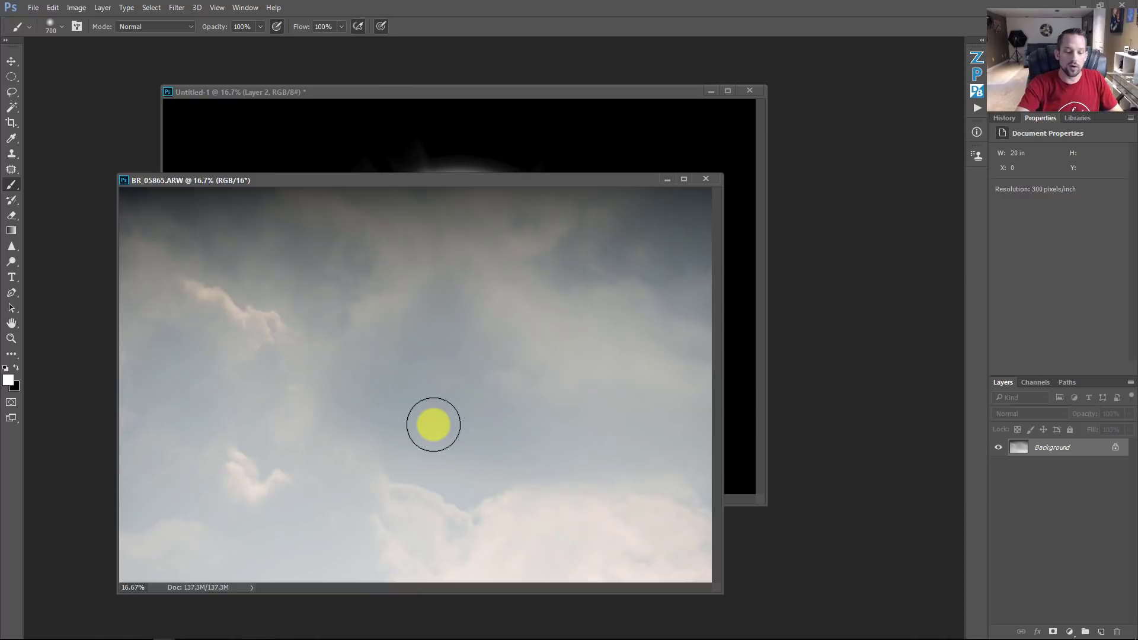
drag(312, 182, 275, 187)
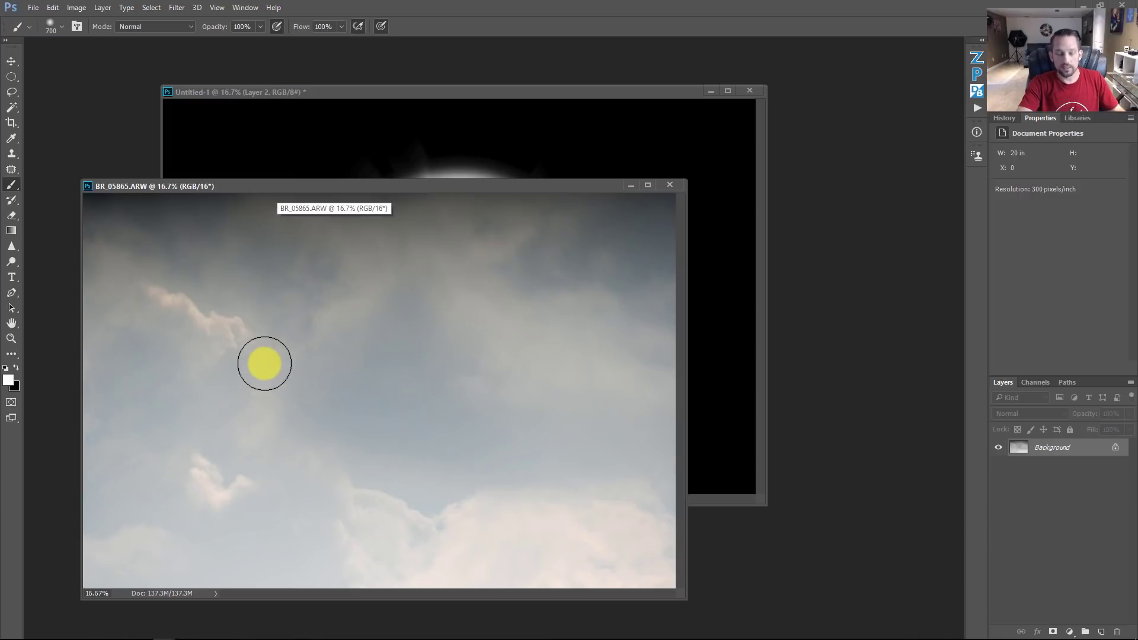
key(v)
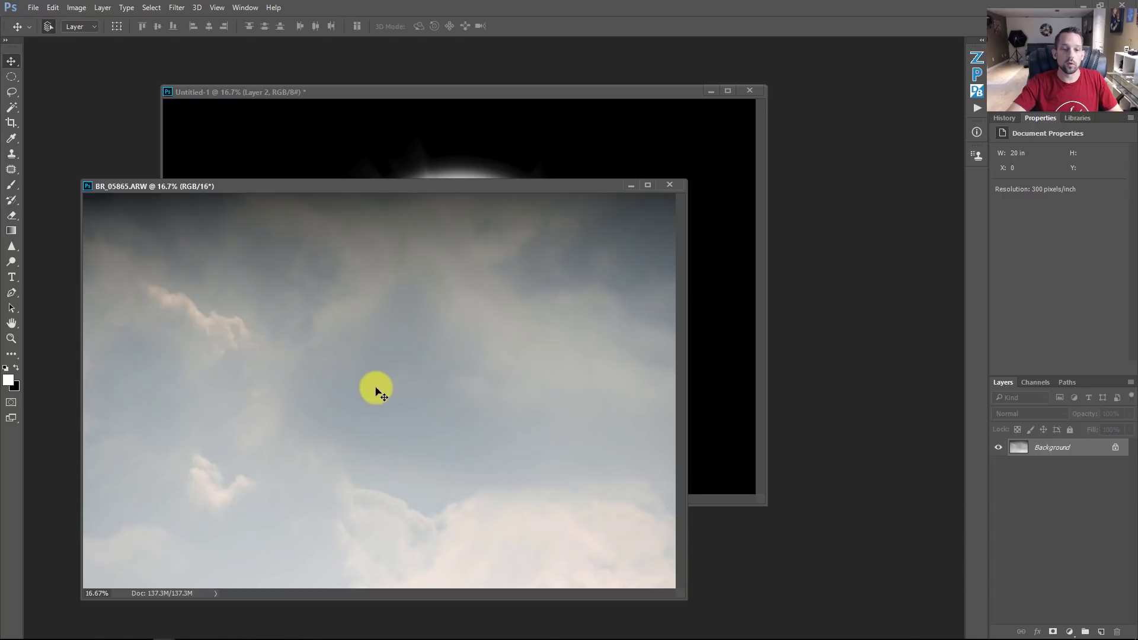
drag(329, 382, 443, 162)
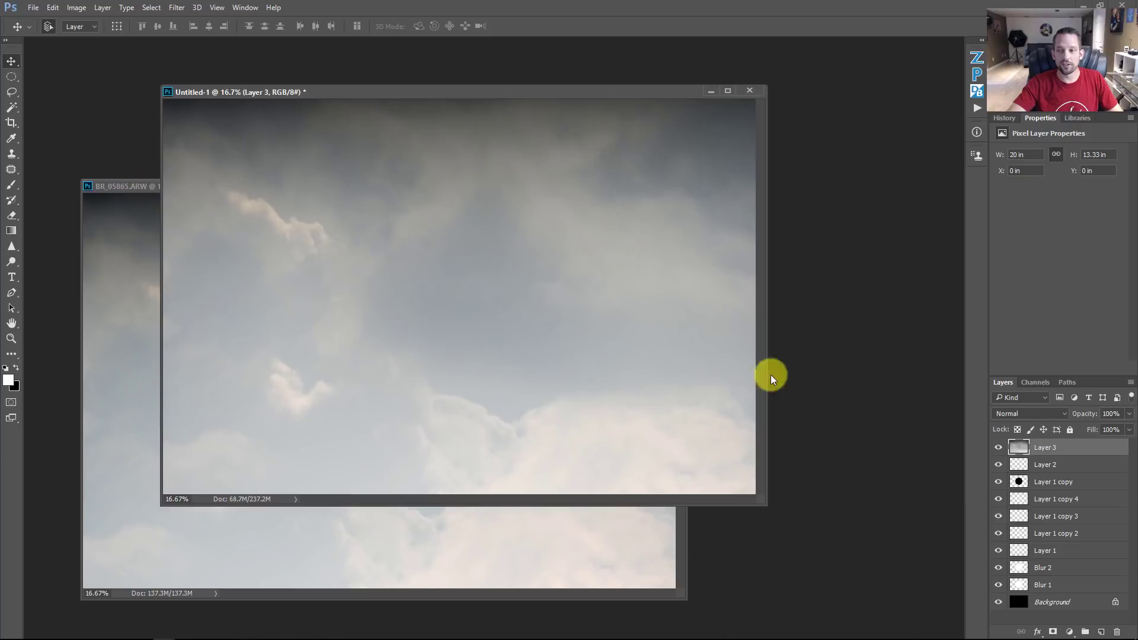
Step: Set the opacity of the cloud layer, Layer 3, to 40%
click(1128, 429)
drag(1128, 432, 1101, 425)
text(40)
key(Return)
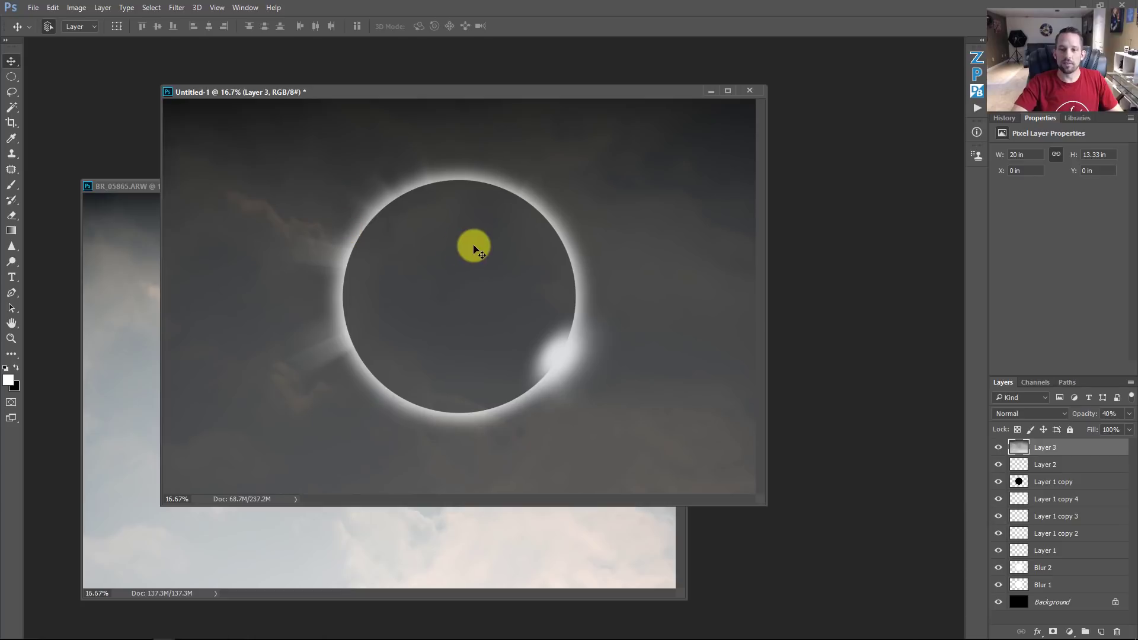
Step: Set Layer 3's Blend If sliders, splitting This Layer's blacks to 91/228 and the Underlying Layer's whites to 52/177
double_click(1110, 453)
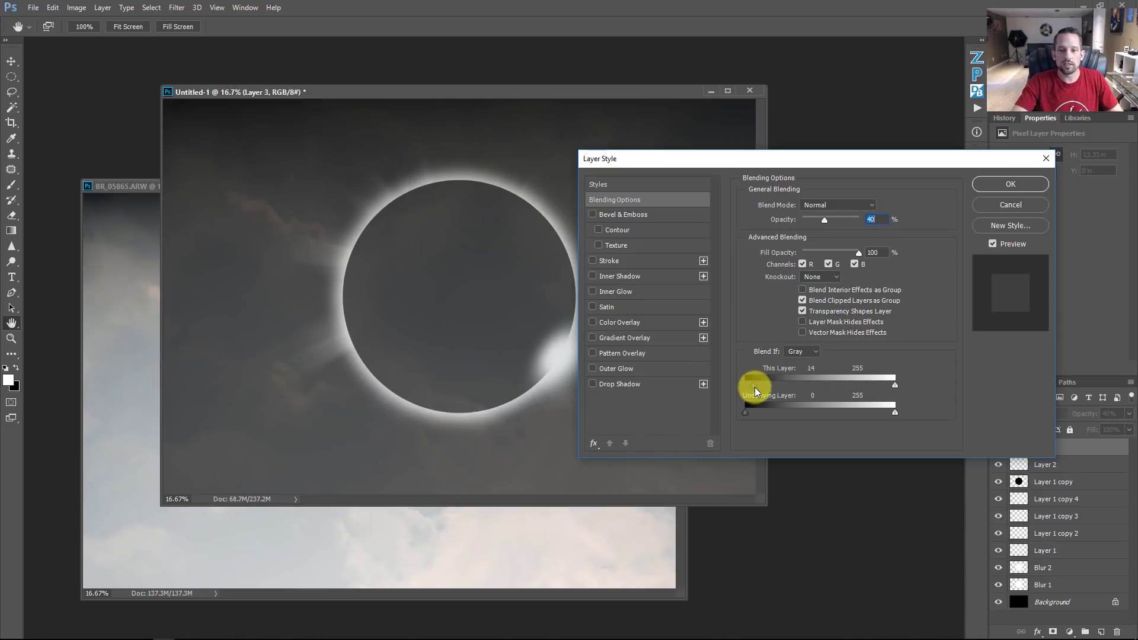
drag(768, 387, 862, 386)
key(alt)
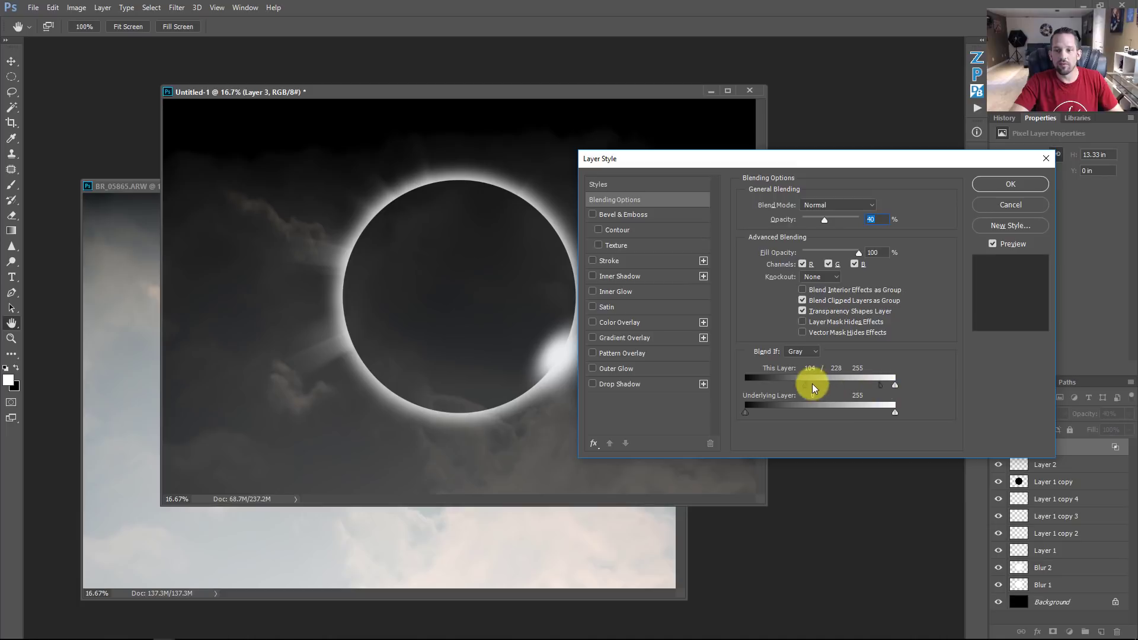
drag(810, 385, 798, 379)
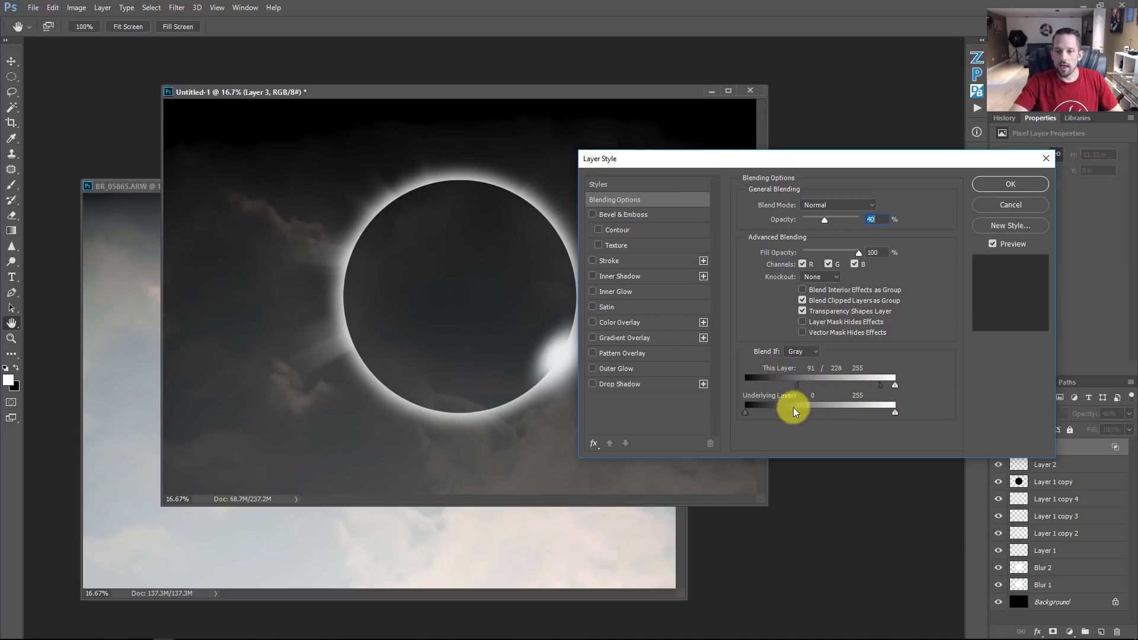
mouse_move(741, 410)
mouse_down()
mouse_move(762, 413)
mouse_move(708, 413)
mouse_move(730, 413)
mouse_up()
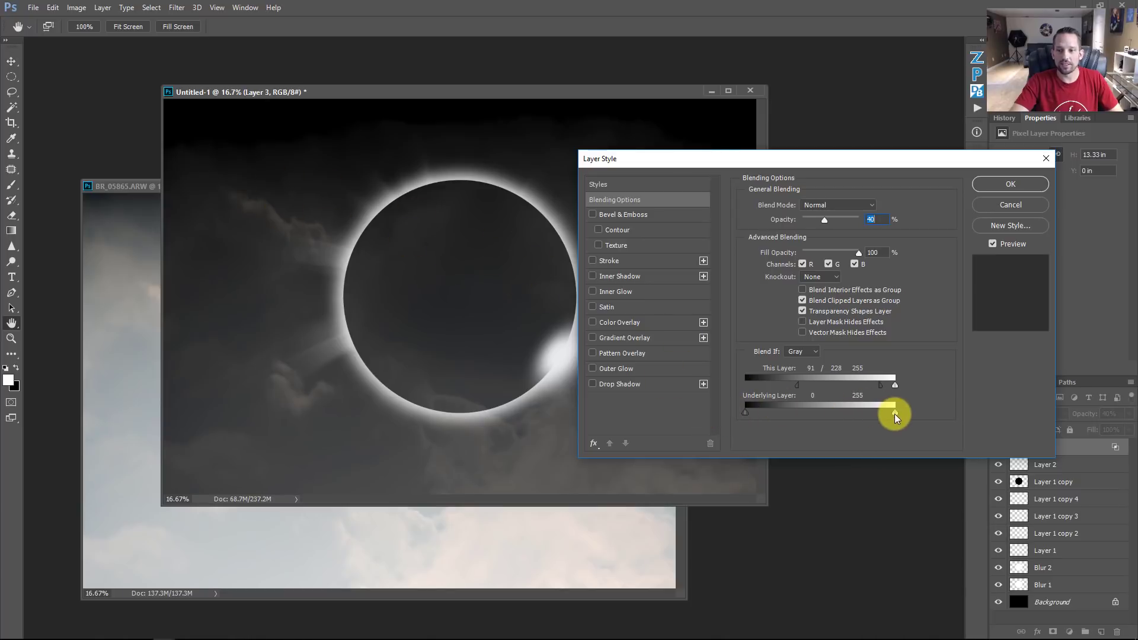
drag(891, 414, 815, 413)
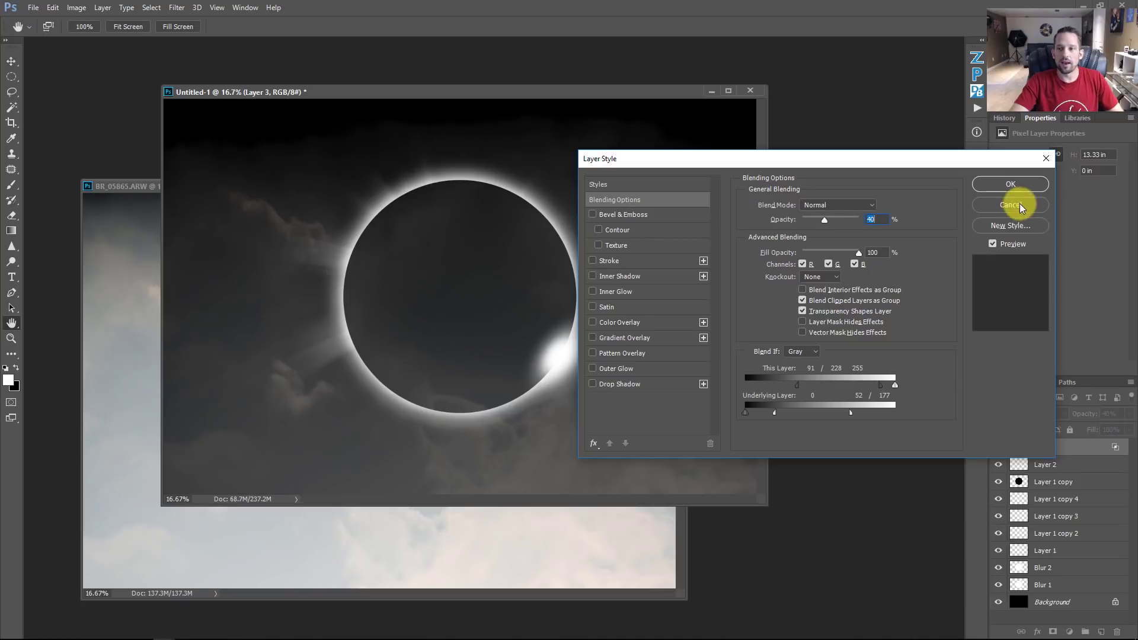
click(1023, 183)
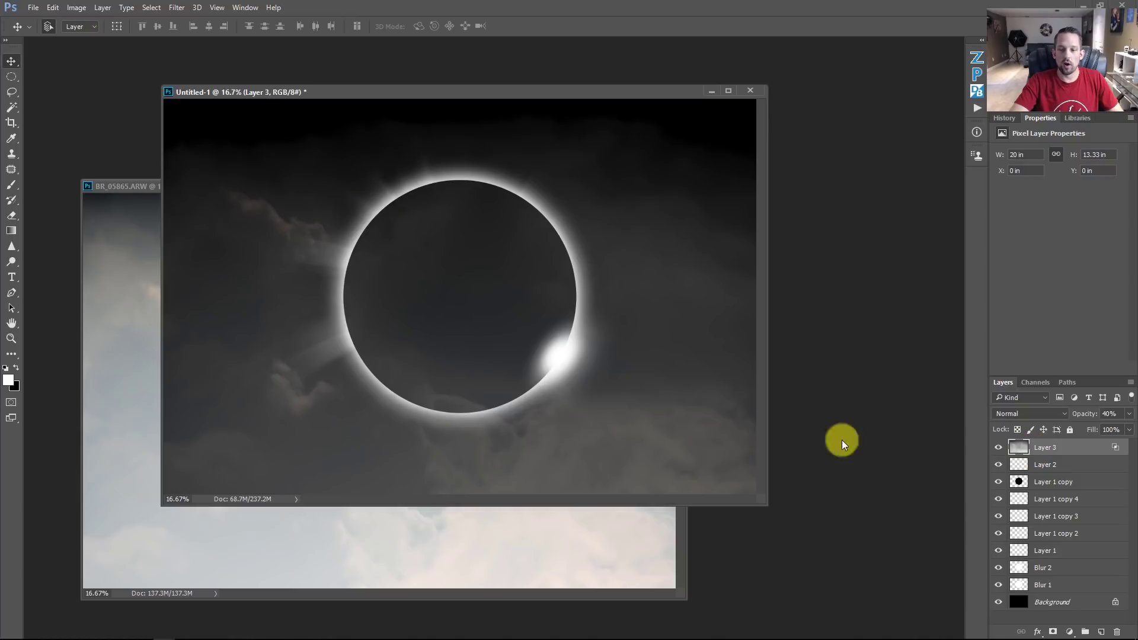
Step: Add a Curves adjustment above Layer 3 with a point at input 49, output 72, and clip it to the cloud layer
click(1068, 632)
click(1039, 447)
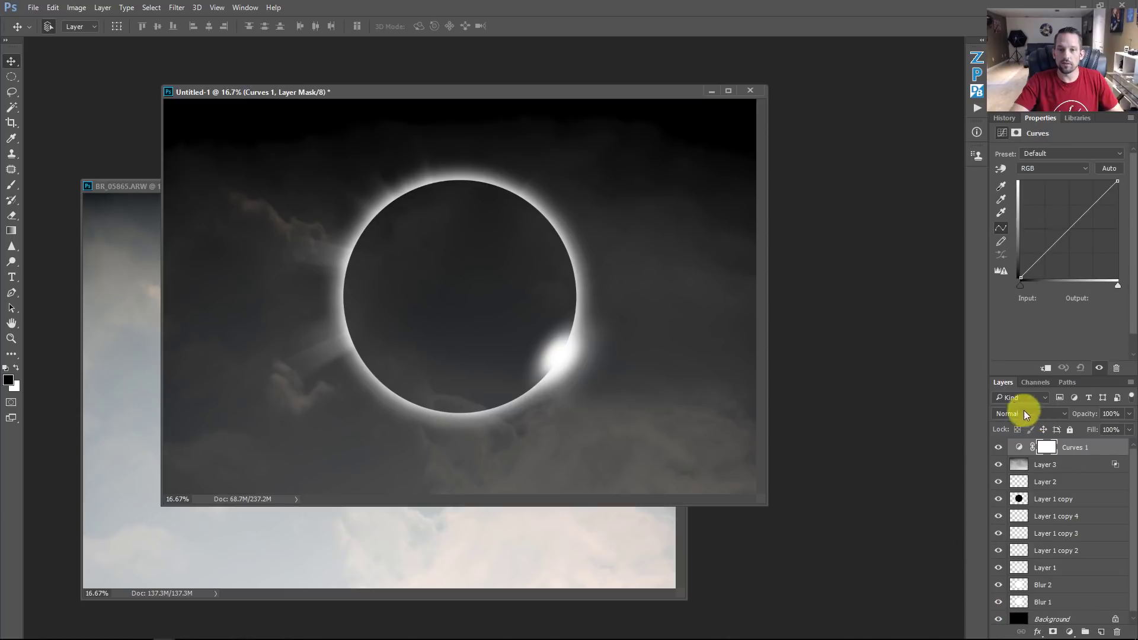
mouse_move(1039, 254)
mouse_down()
mouse_move(1034, 230)
mouse_move(1046, 259)
mouse_move(1038, 250)
mouse_up()
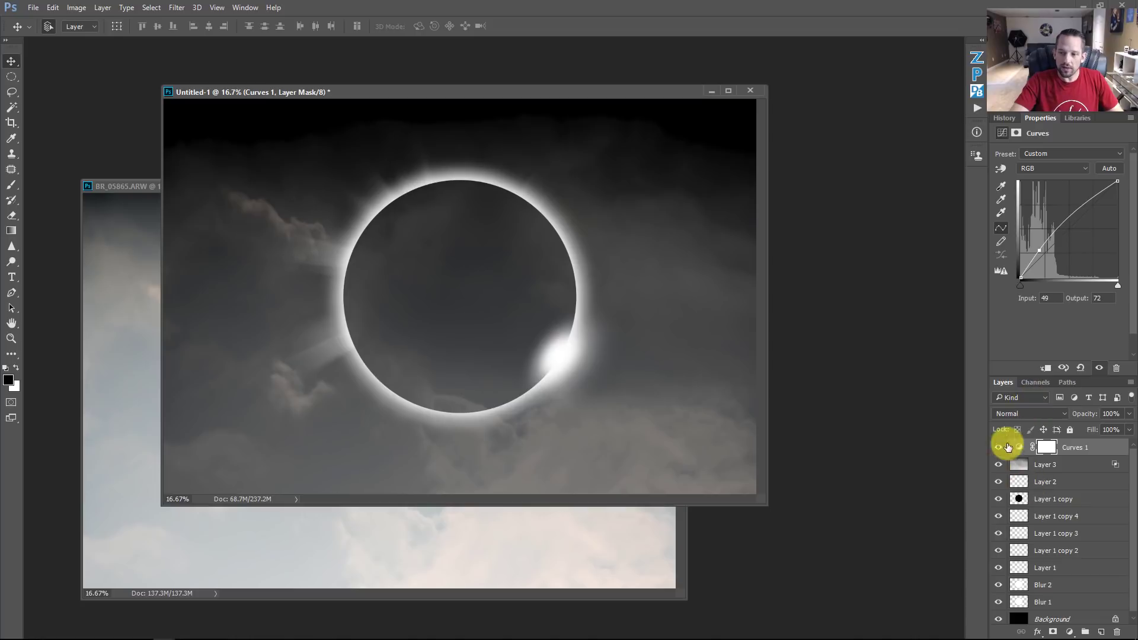
key(alt)
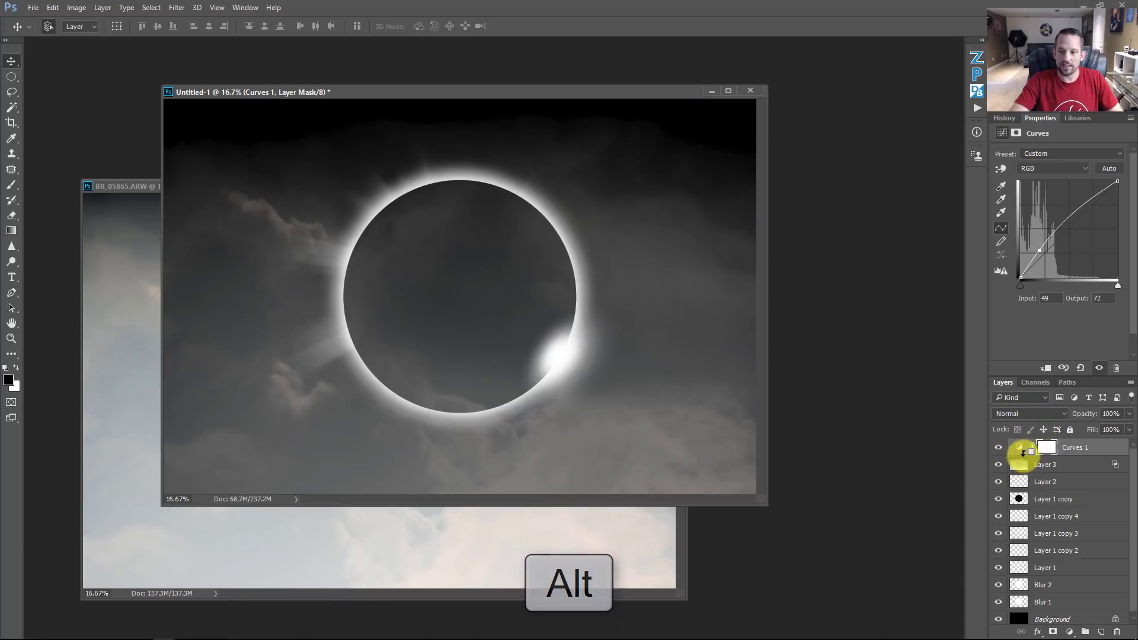
key(alt)
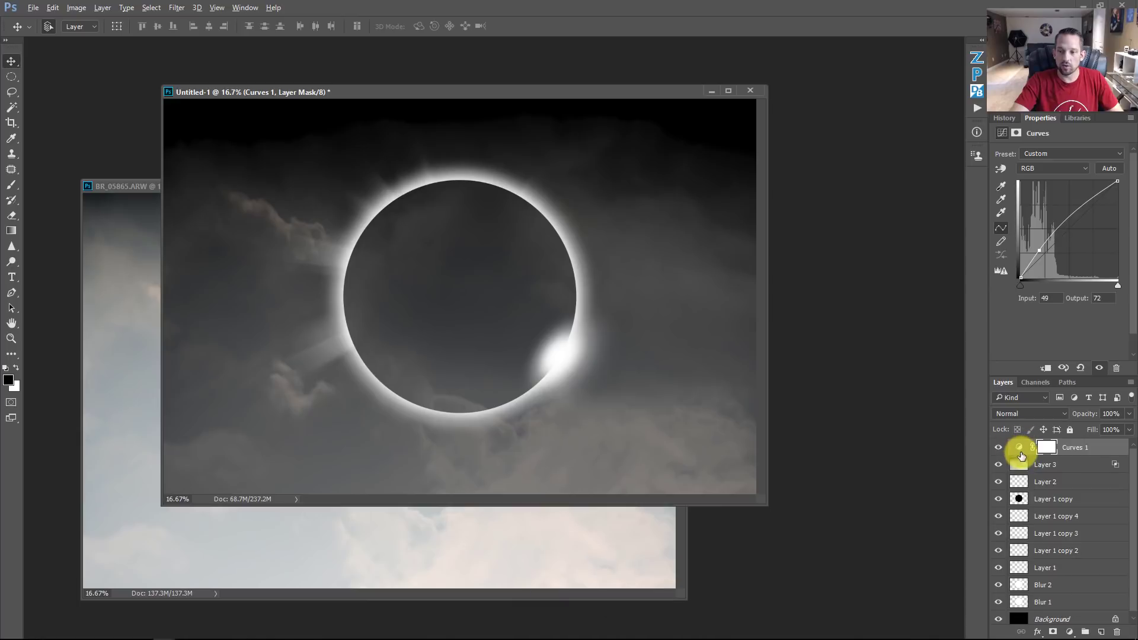
alt+click(1021, 455)
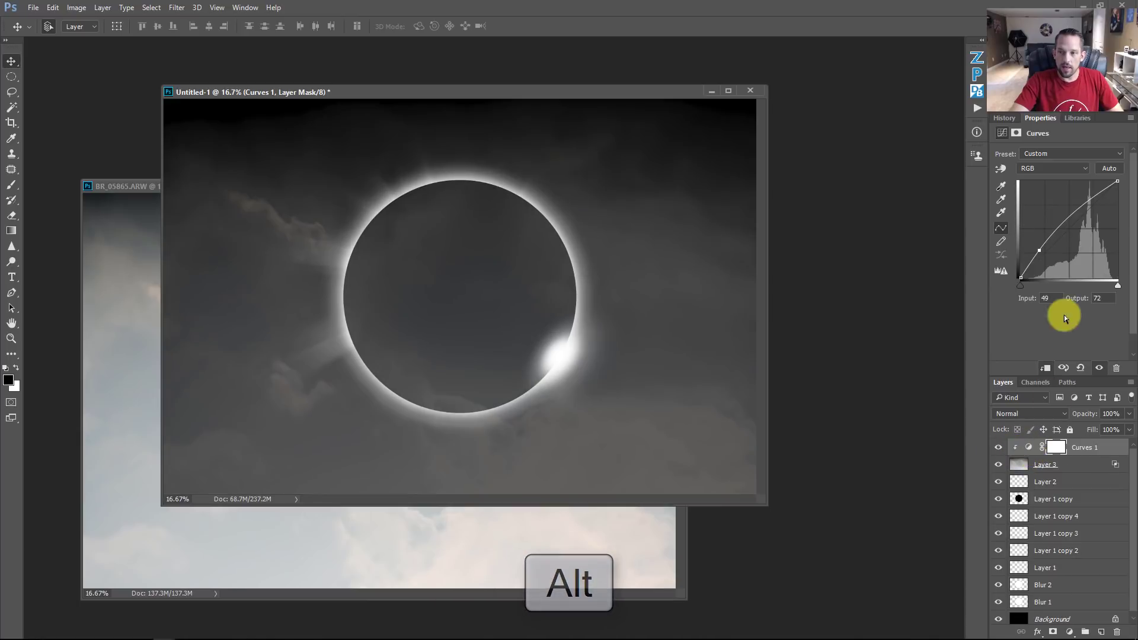
Step: Reshape the clipped curve for contrast, with a raised shadow point and a highlight point at about input 205, output 97
mouse_move(1040, 249)
mouse_down()
mouse_move(1041, 223)
mouse_move(1051, 259)
mouse_move(1046, 236)
mouse_move(1066, 261)
mouse_move(1046, 254)
mouse_move(1049, 266)
mouse_move(1044, 255)
mouse_move(1051, 268)
mouse_up()
drag(1097, 211, 1101, 237)
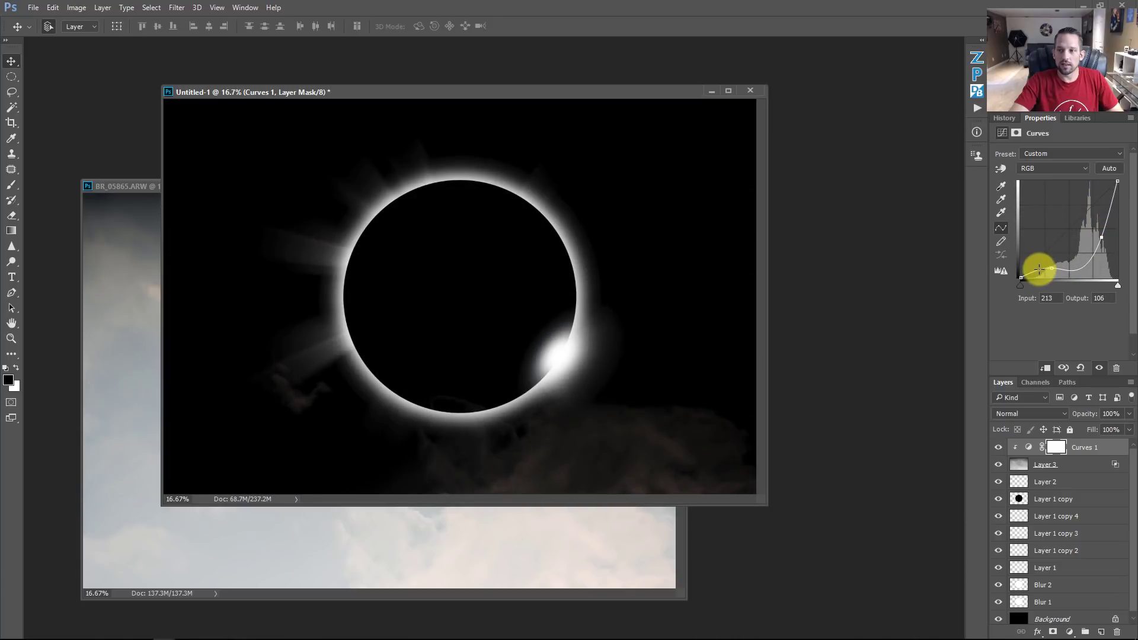
drag(1049, 264, 1099, 244)
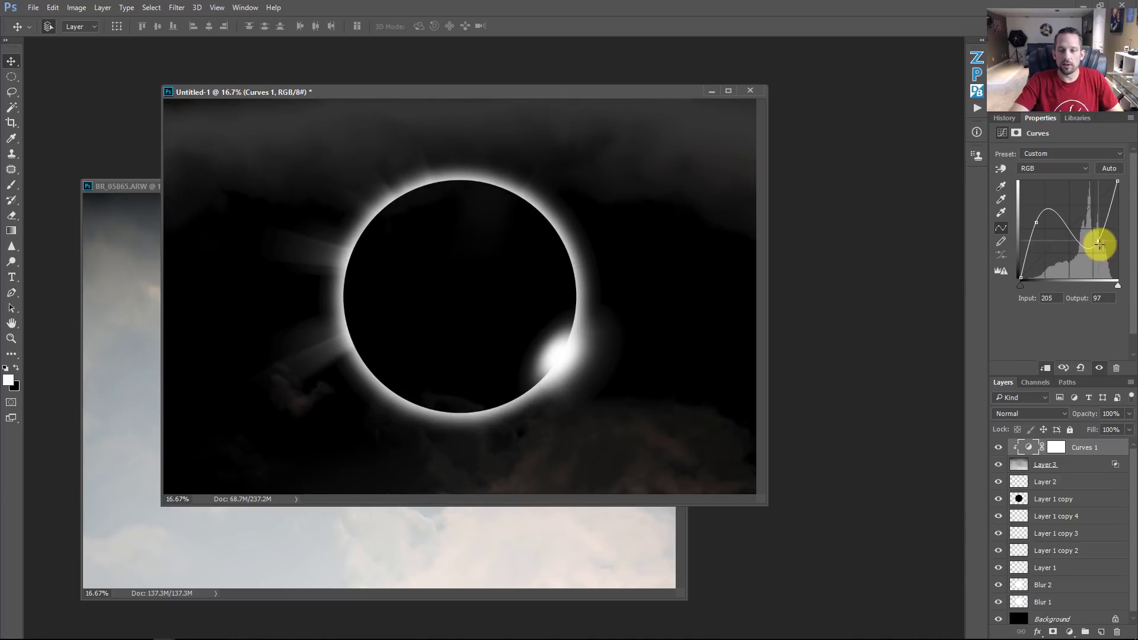
Step: Scale the clouds on Layer 3 to about 114.30% width and 126.85% height, and reposition them around X 2673, Y 2000 px
click(1083, 464)
key(ctrl+t)
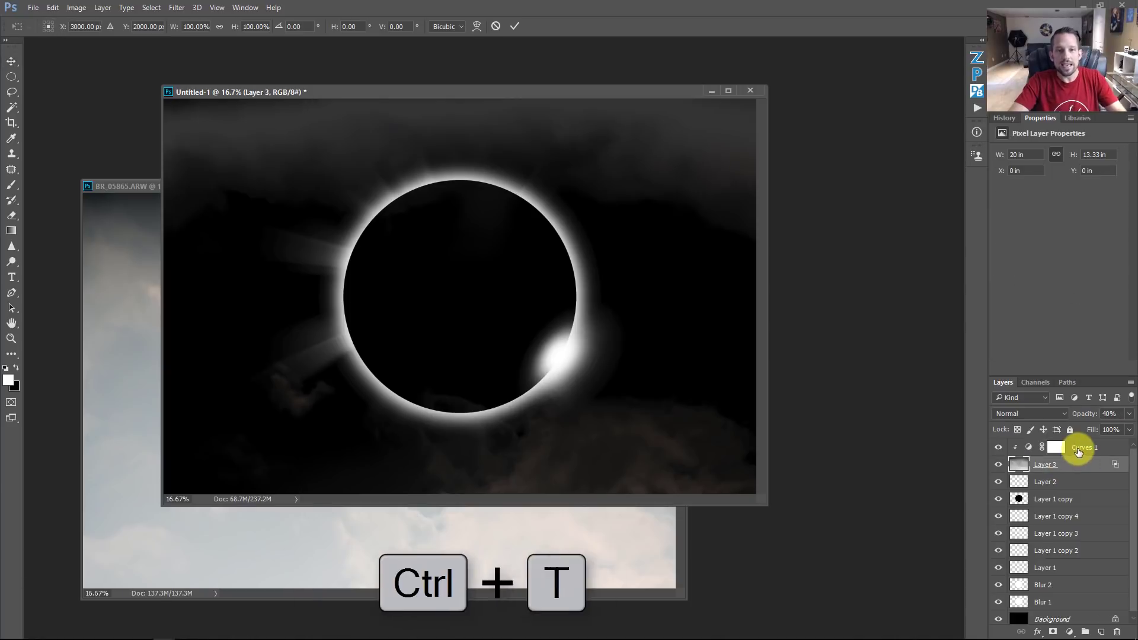
drag(464, 102, 456, 53)
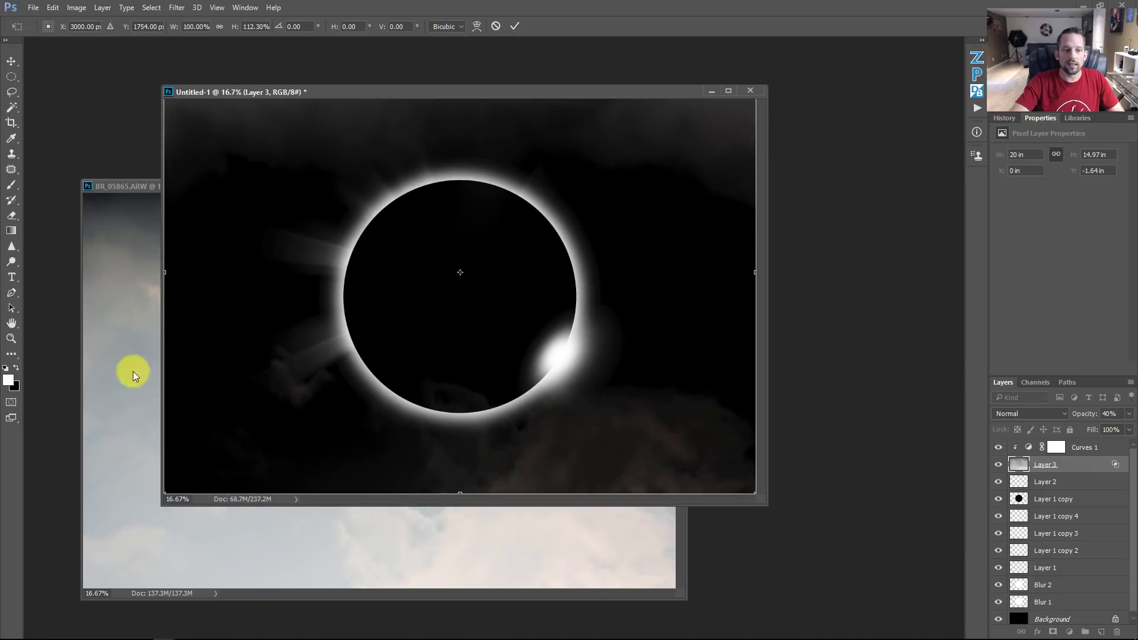
drag(164, 272, 82, 272)
drag(418, 489, 412, 543)
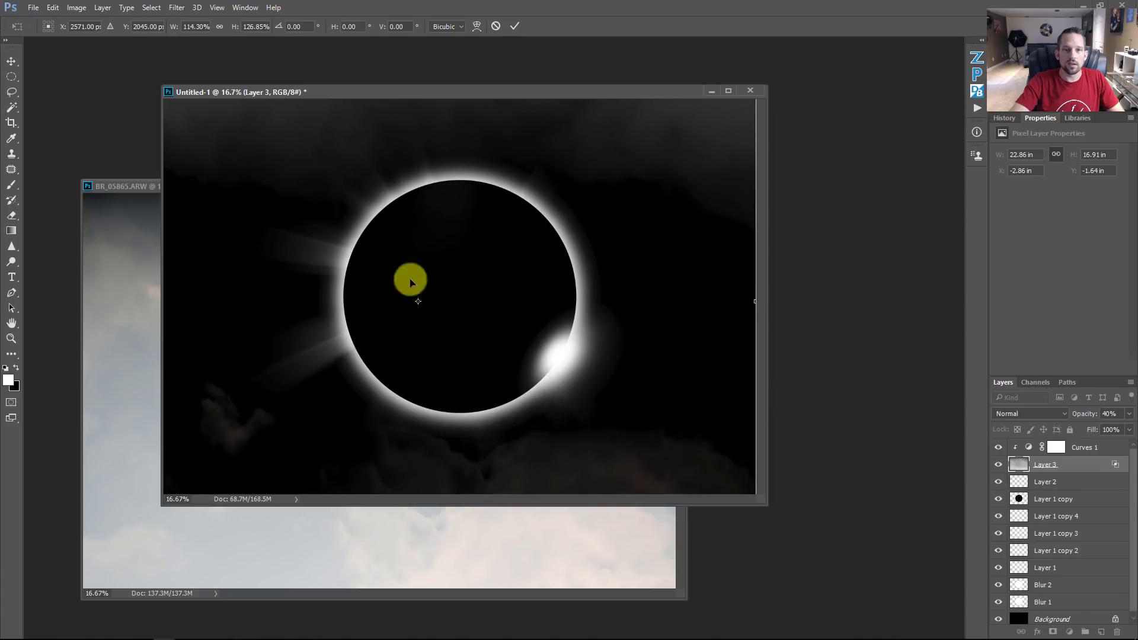
drag(533, 297, 543, 291)
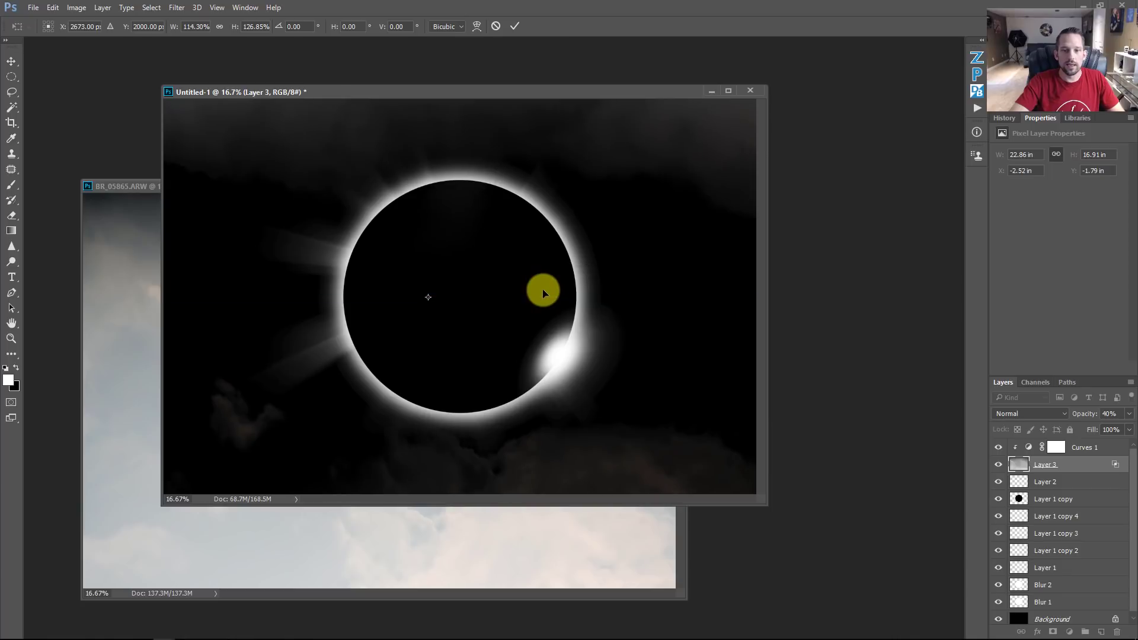
key(Return)
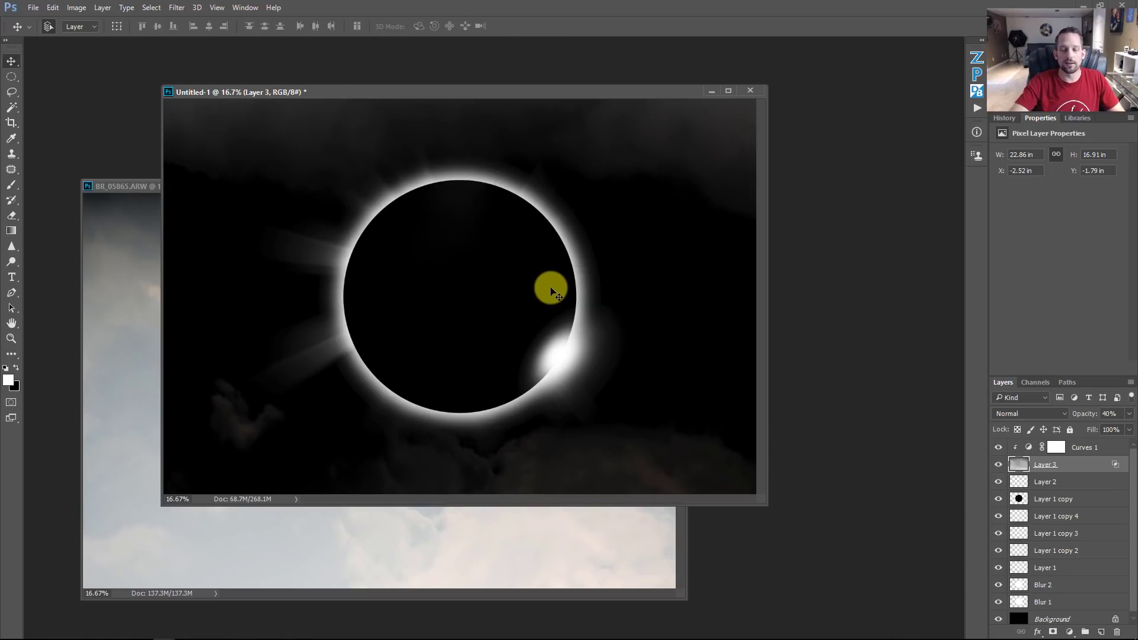
Step: Add a gradient fill layer above Curves 1 using the Color to Transparent gradient, linear style, 90° angle and 100% scale
click(1028, 447)
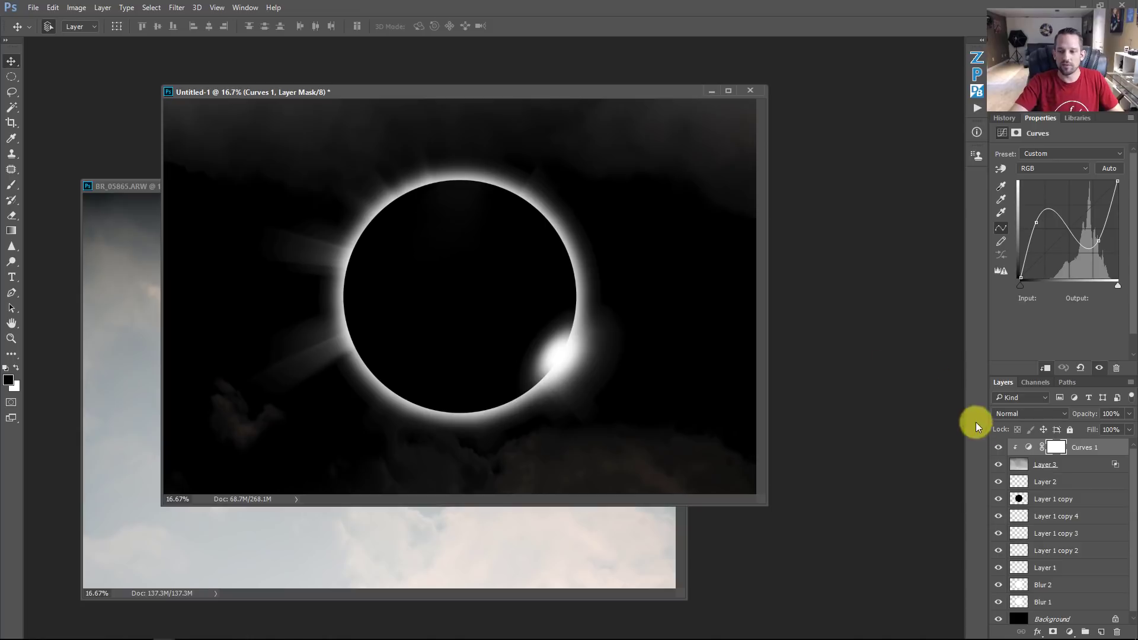
click(1069, 632)
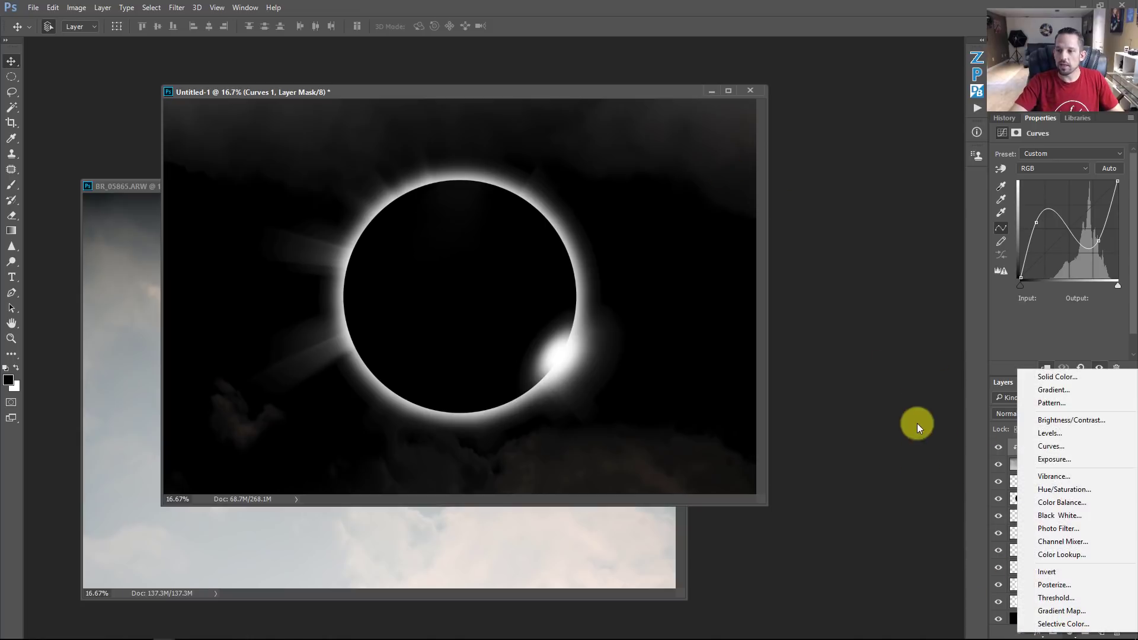
click(1042, 386)
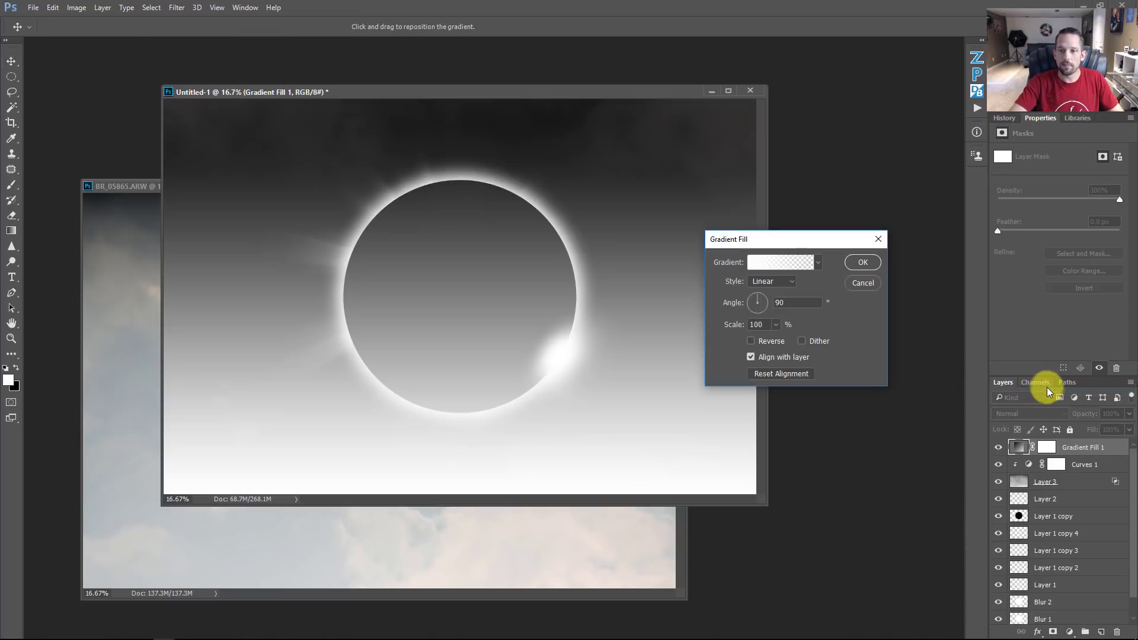
click(772, 266)
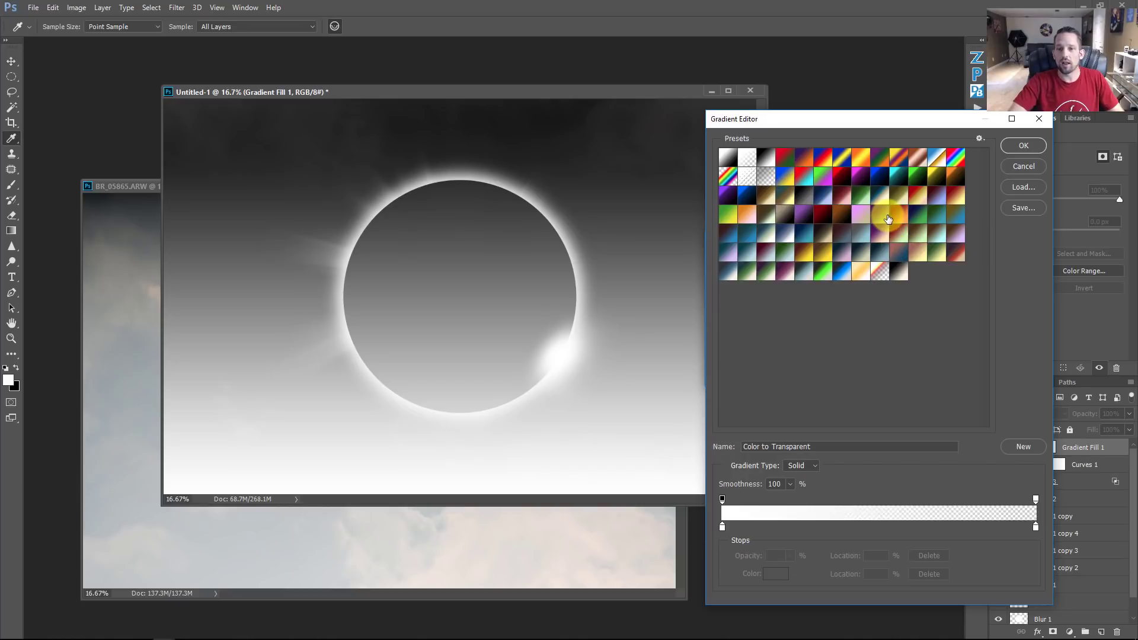
click(1014, 145)
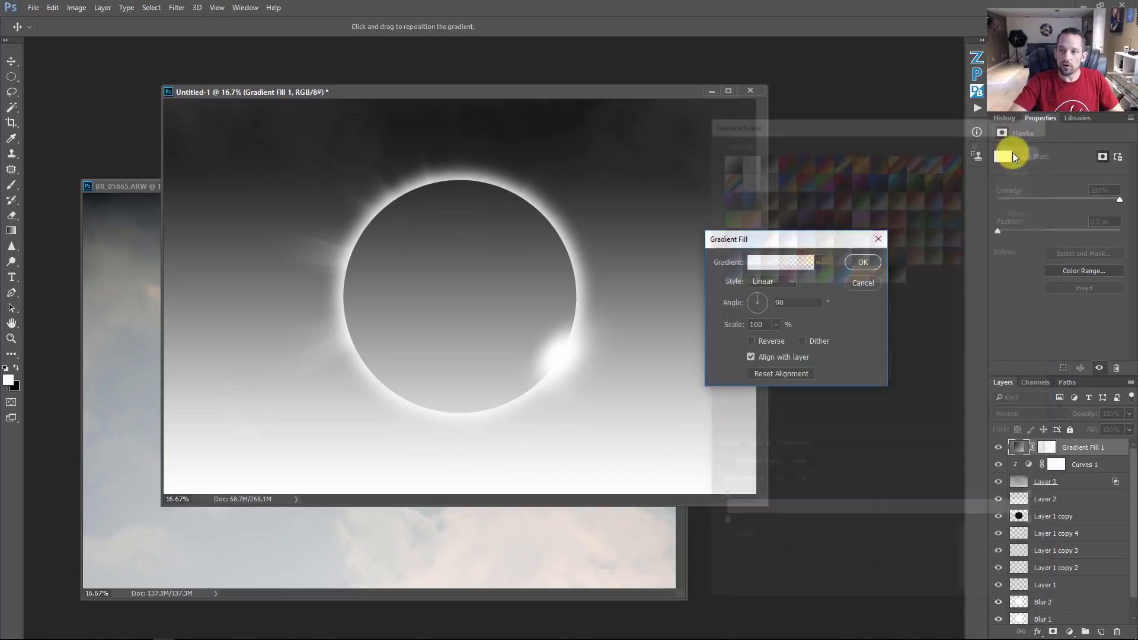
click(861, 263)
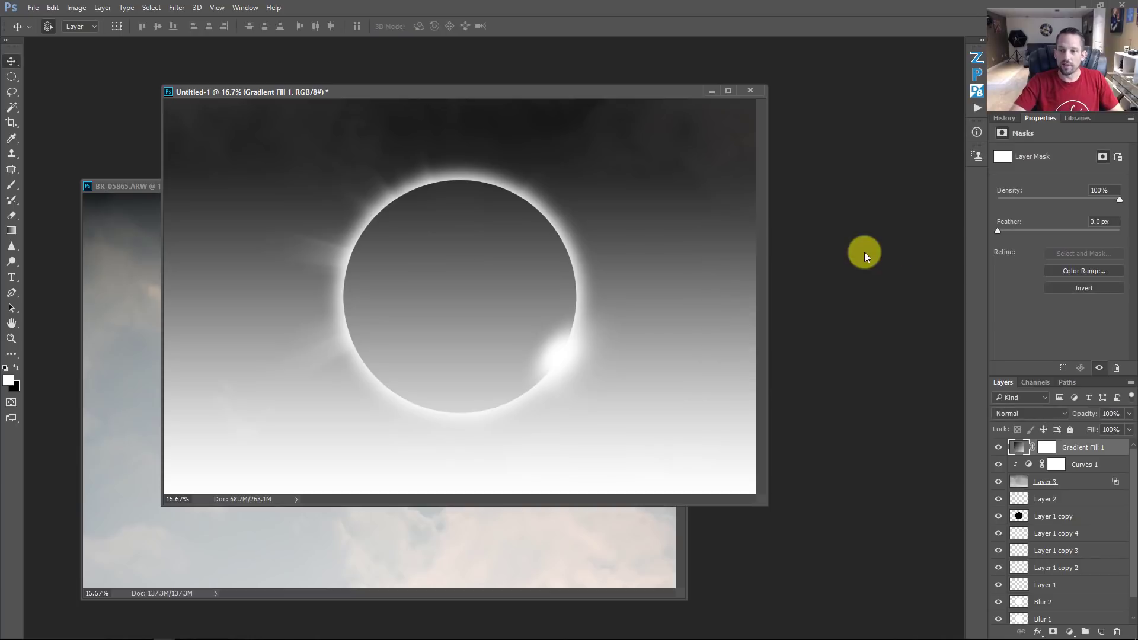
Step: Set Gradient Fill 1's blend mode to Overlay, compare the image with and without it, and clip it to the cloud layer
click(1019, 410)
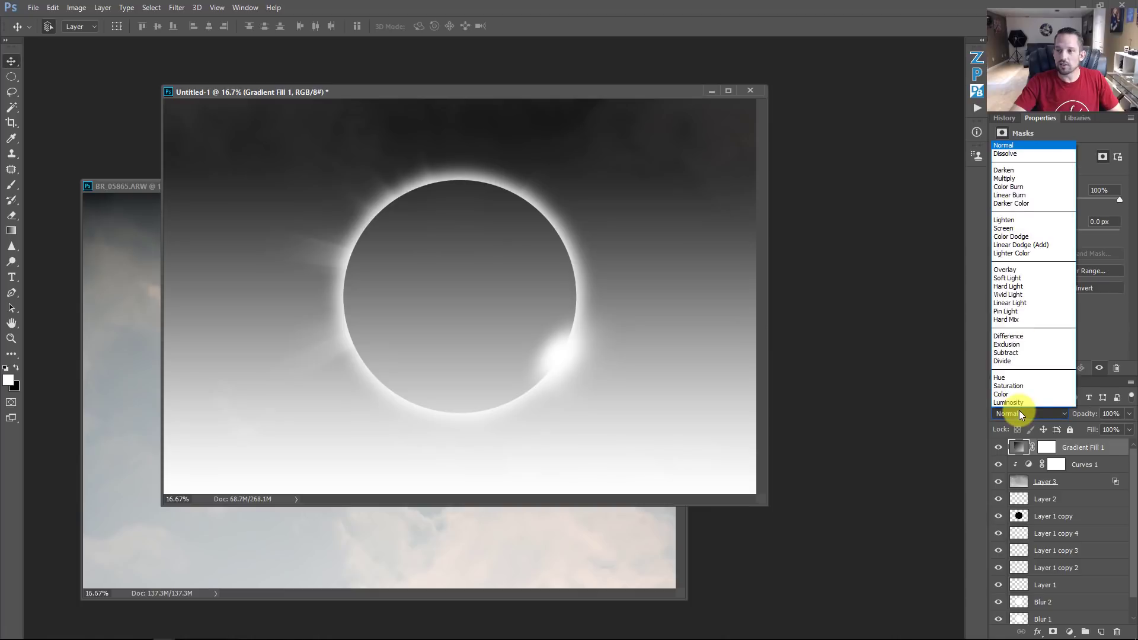
click(1012, 269)
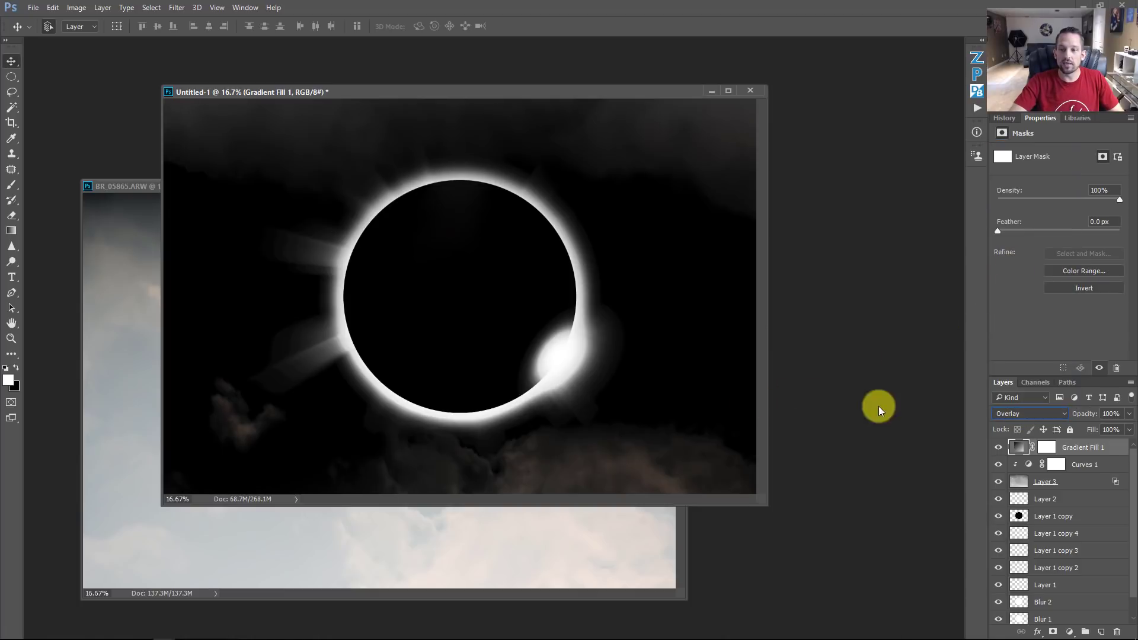
click(998, 448)
click(998, 448)
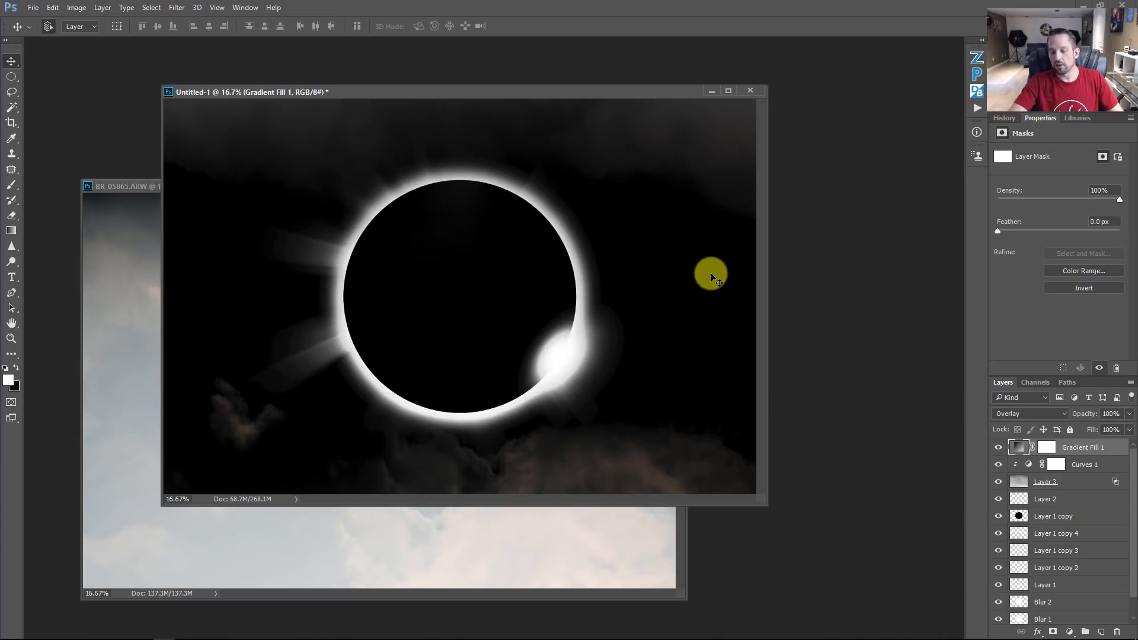
alt+click(1035, 454)
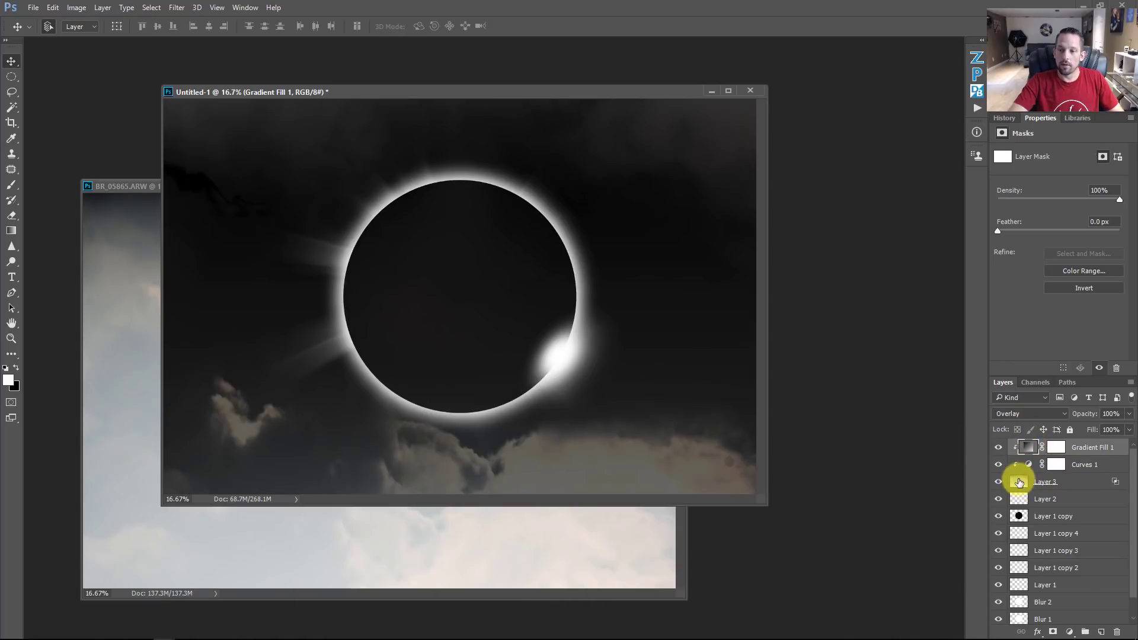
Step: Change Gradient Fill 1's style to Radial and open its gradient for editing
double_click(1027, 449)
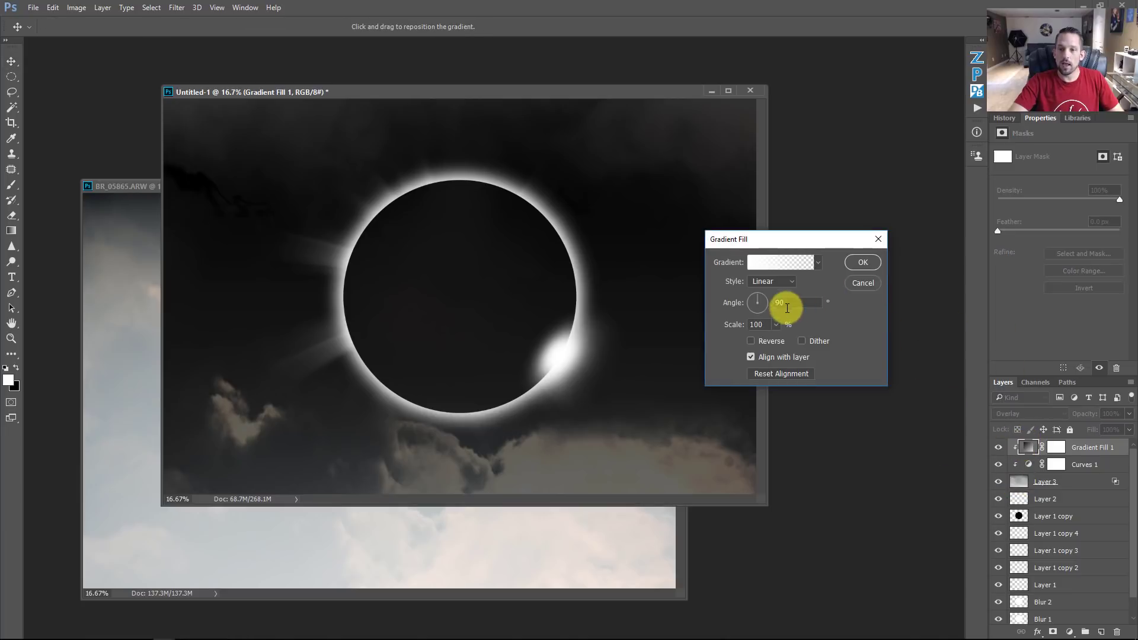
click(767, 280)
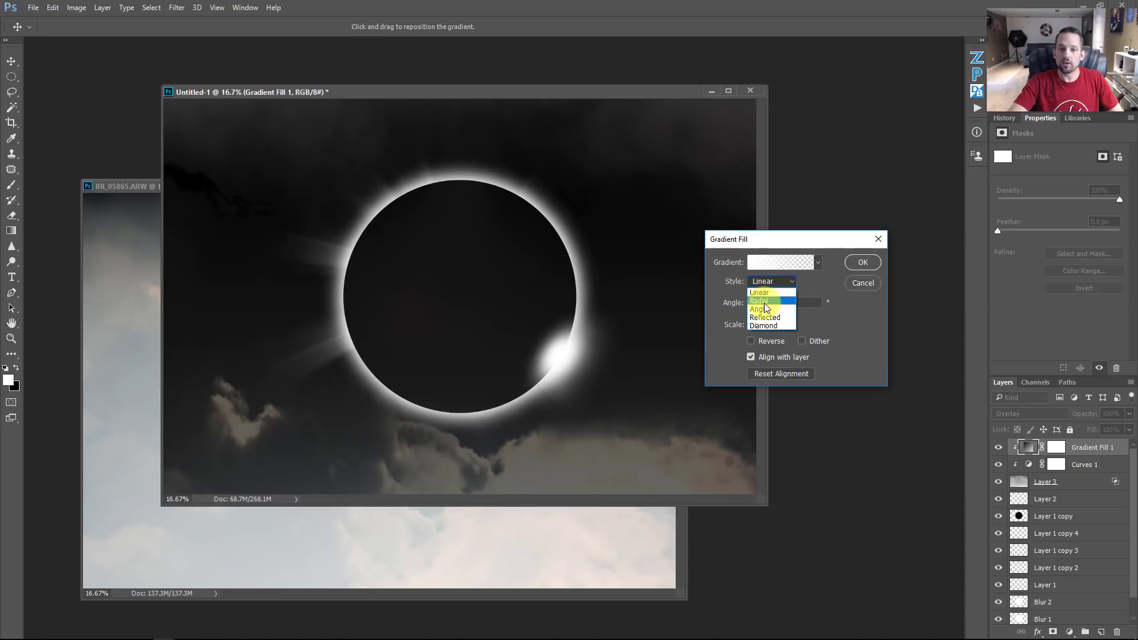
click(764, 301)
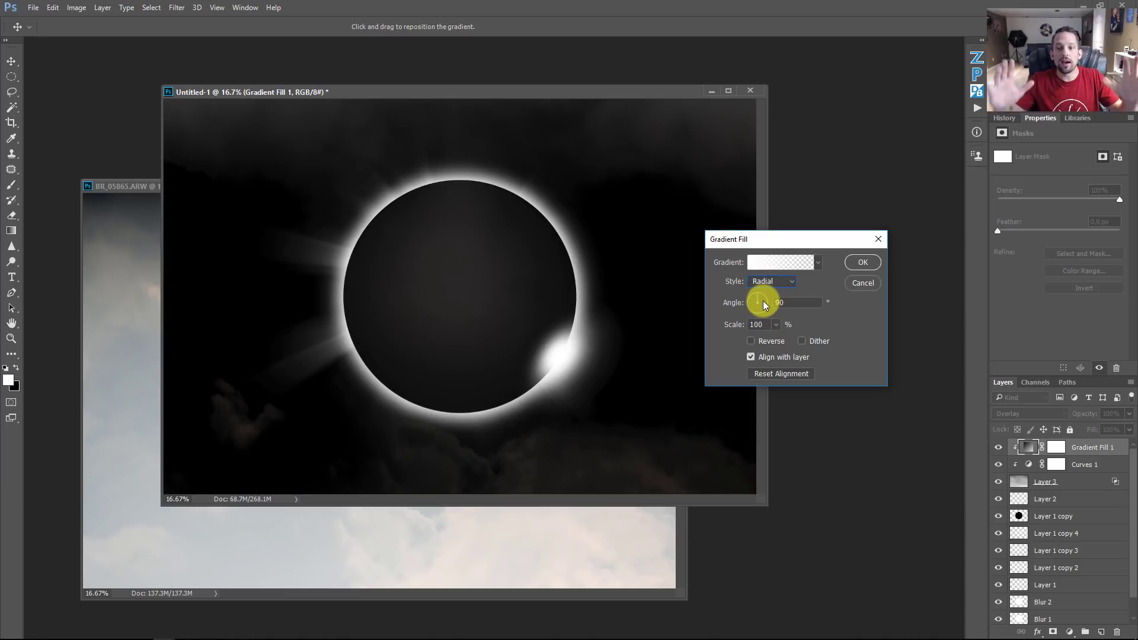
click(803, 260)
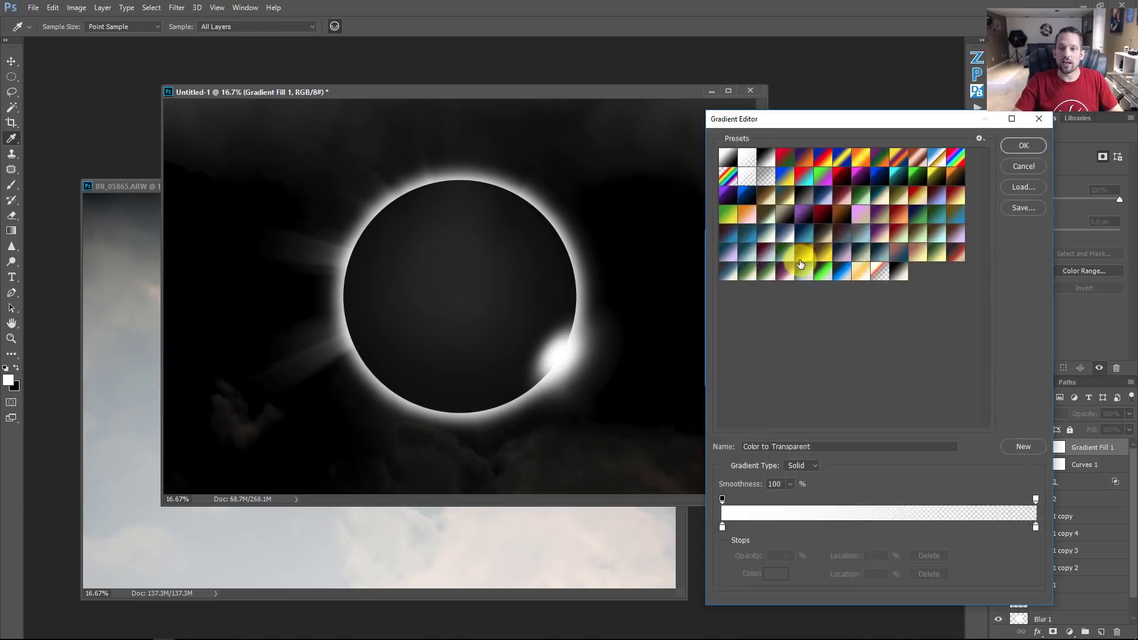
Step: Try gradient presets such as Tea Stained, Green Dominent, Purple Knight, Blue Toned, Violet and Cream and Golden Amber on the clouds
click(898, 218)
click(902, 235)
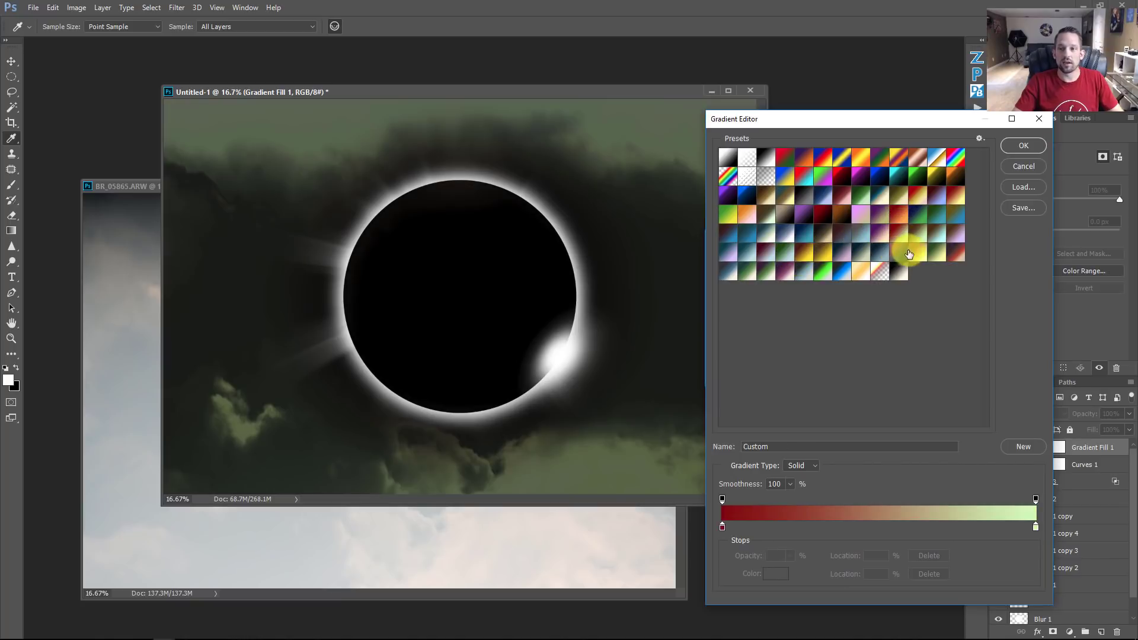
click(918, 249)
click(950, 202)
click(901, 189)
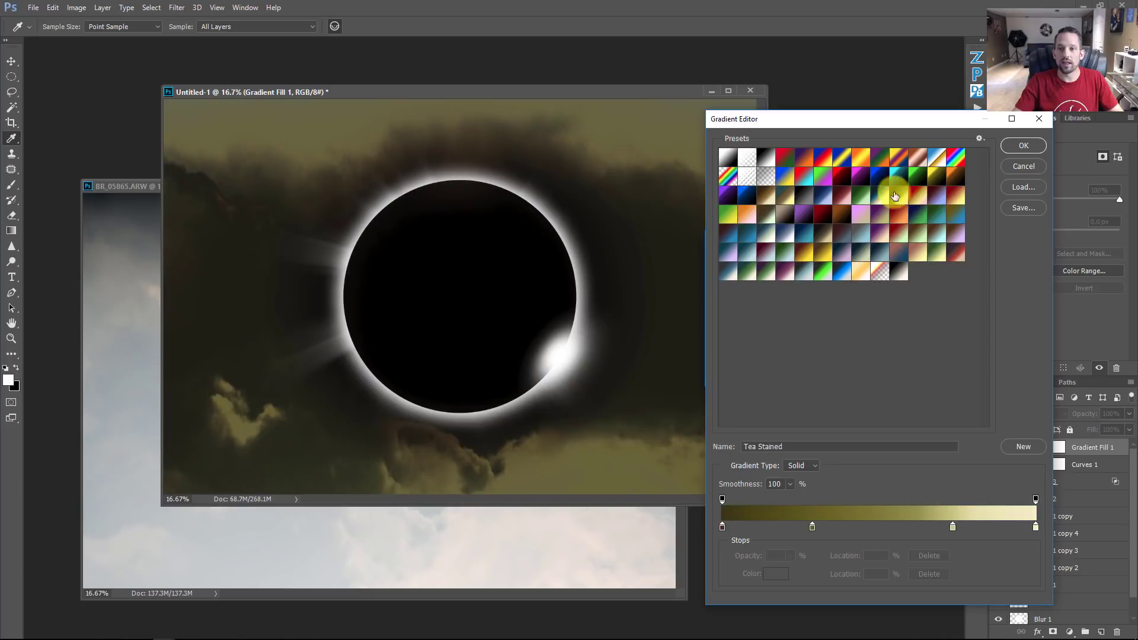
click(824, 176)
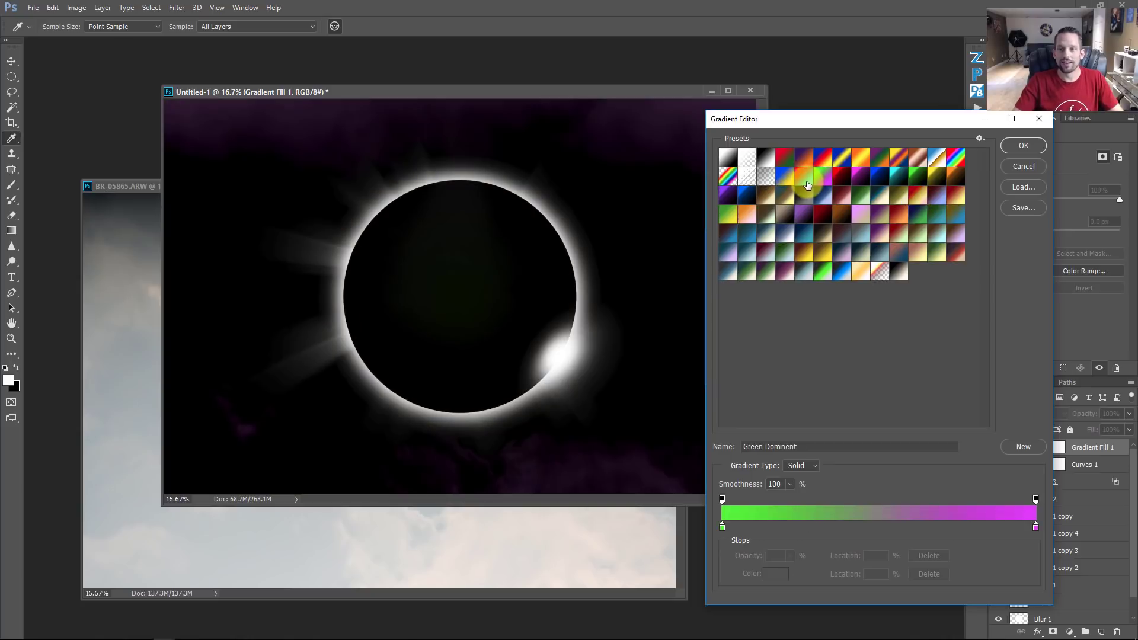
click(807, 214)
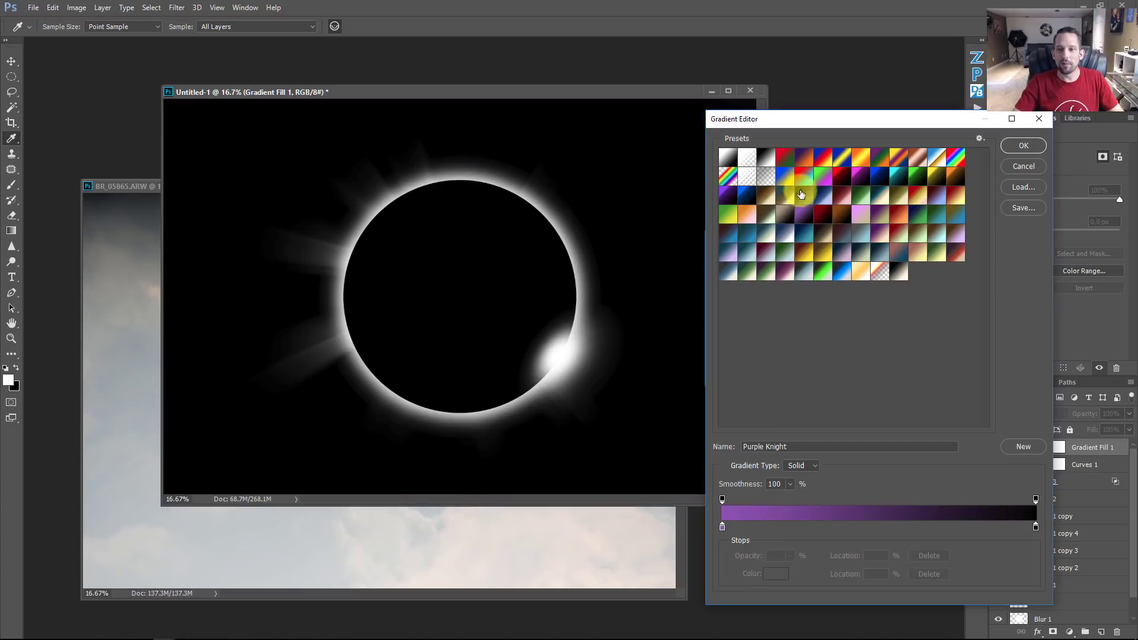
click(730, 196)
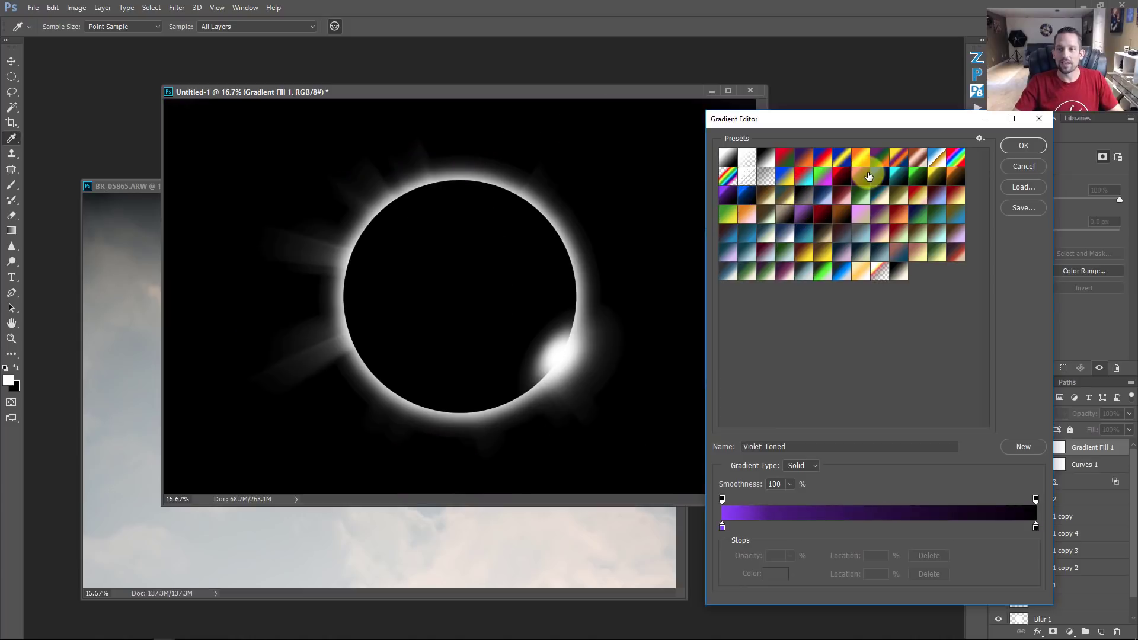
click(860, 176)
click(883, 176)
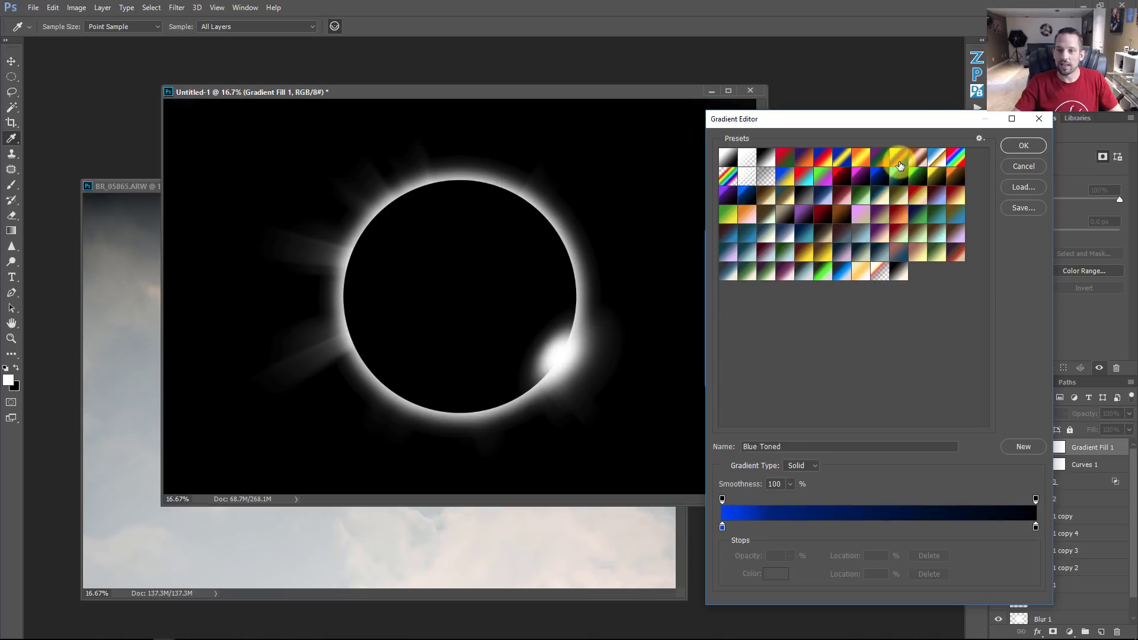
click(899, 160)
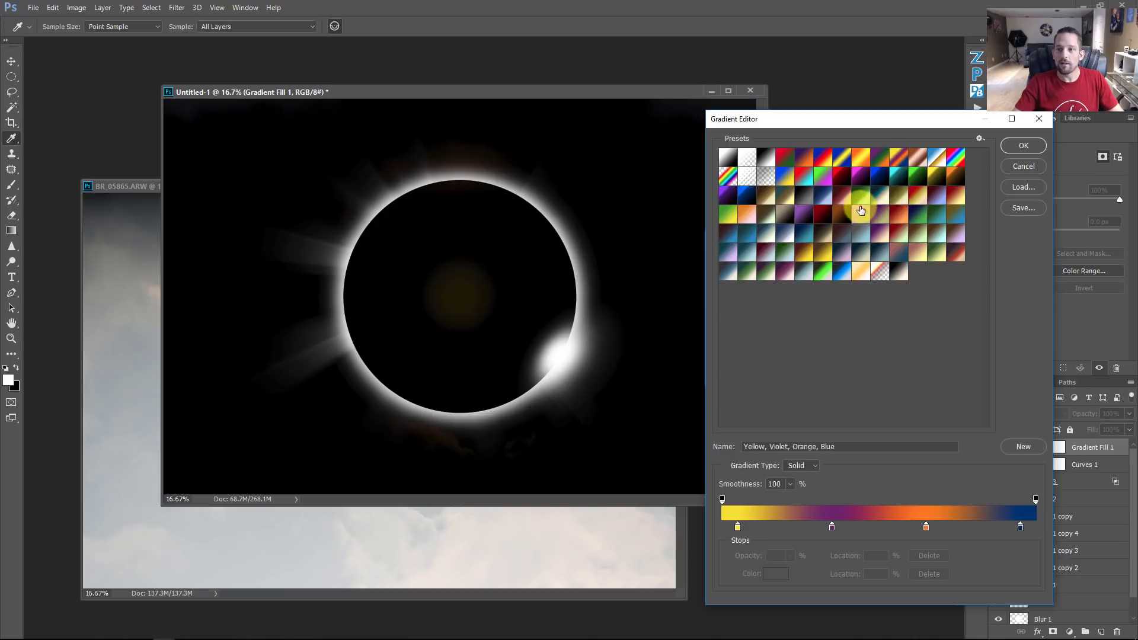
click(804, 221)
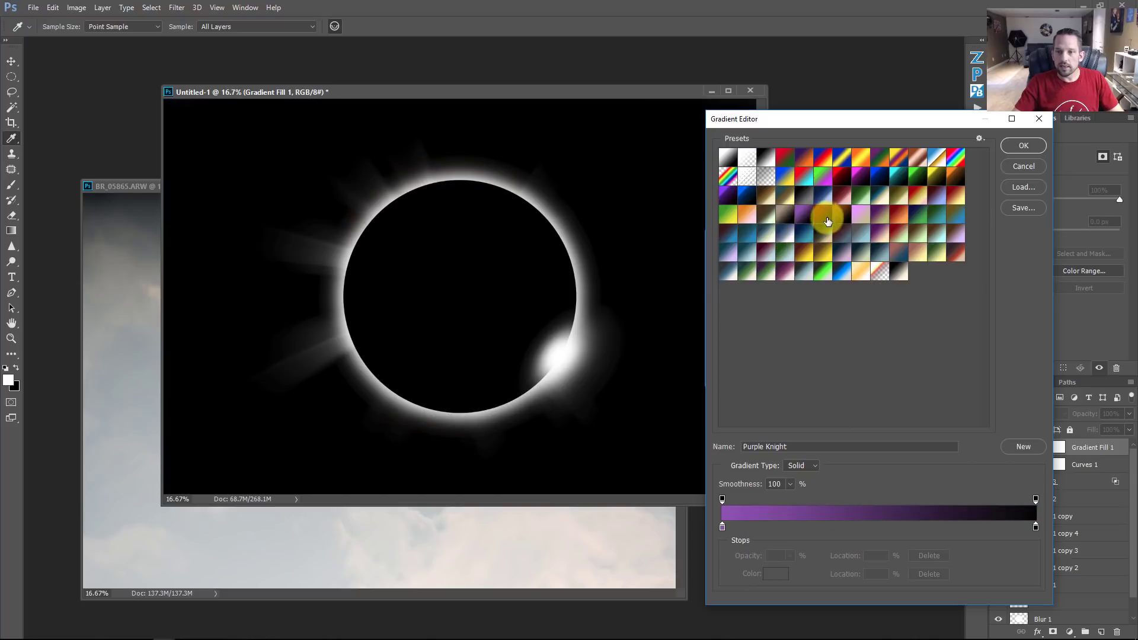
click(860, 215)
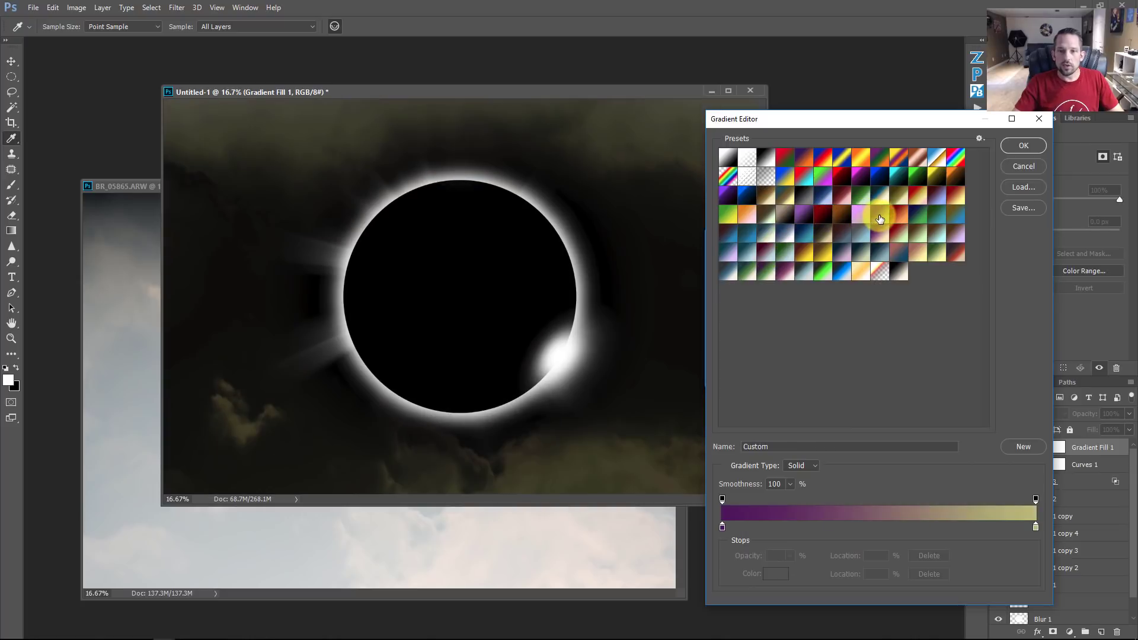
click(897, 217)
click(883, 234)
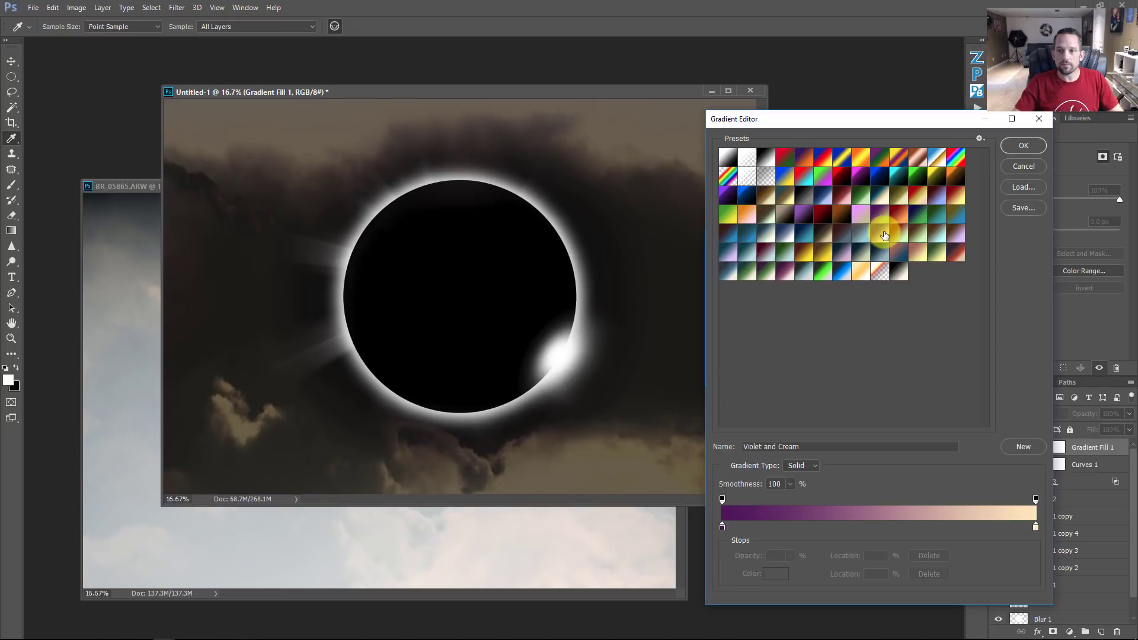
click(900, 219)
click(909, 195)
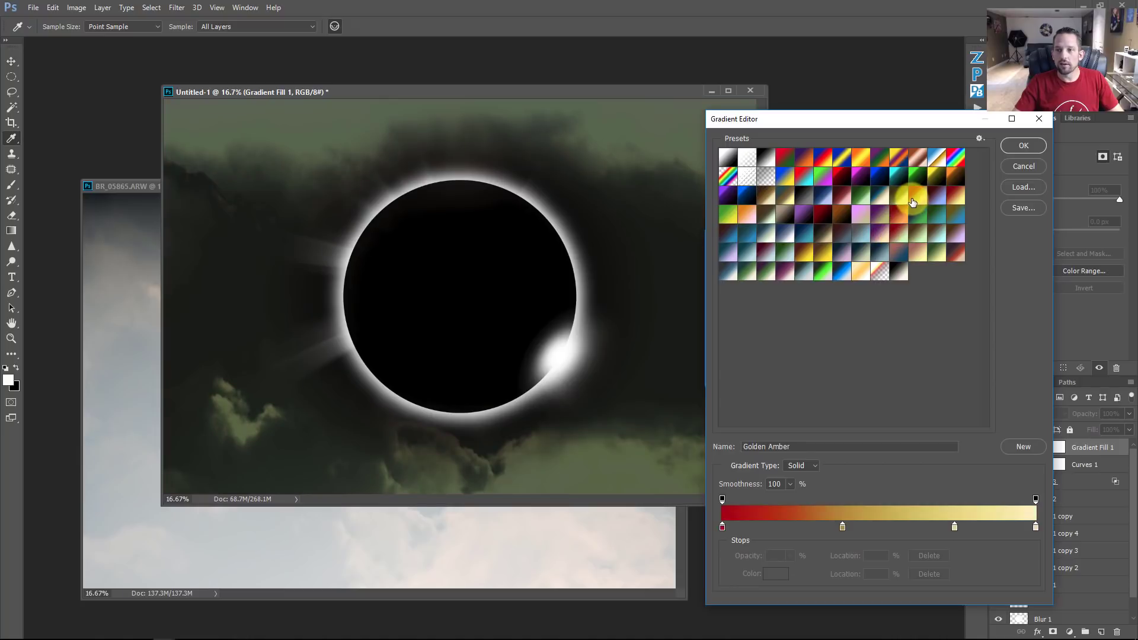
Step: Apply the Blue Raspberry preset to the radial gradient fill
click(938, 196)
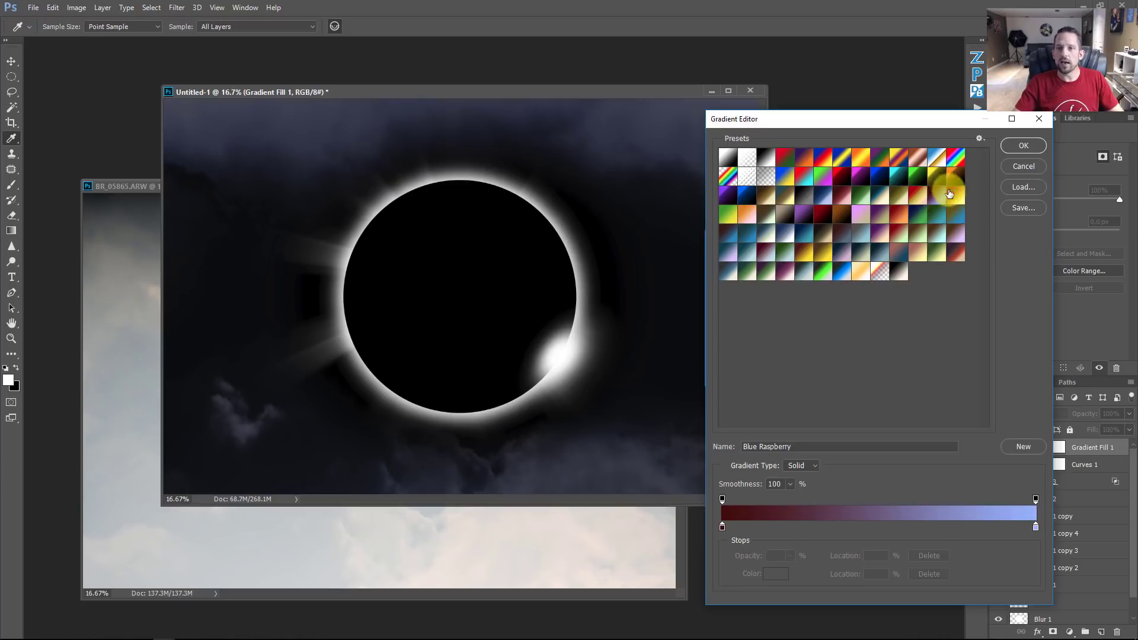
click(1010, 147)
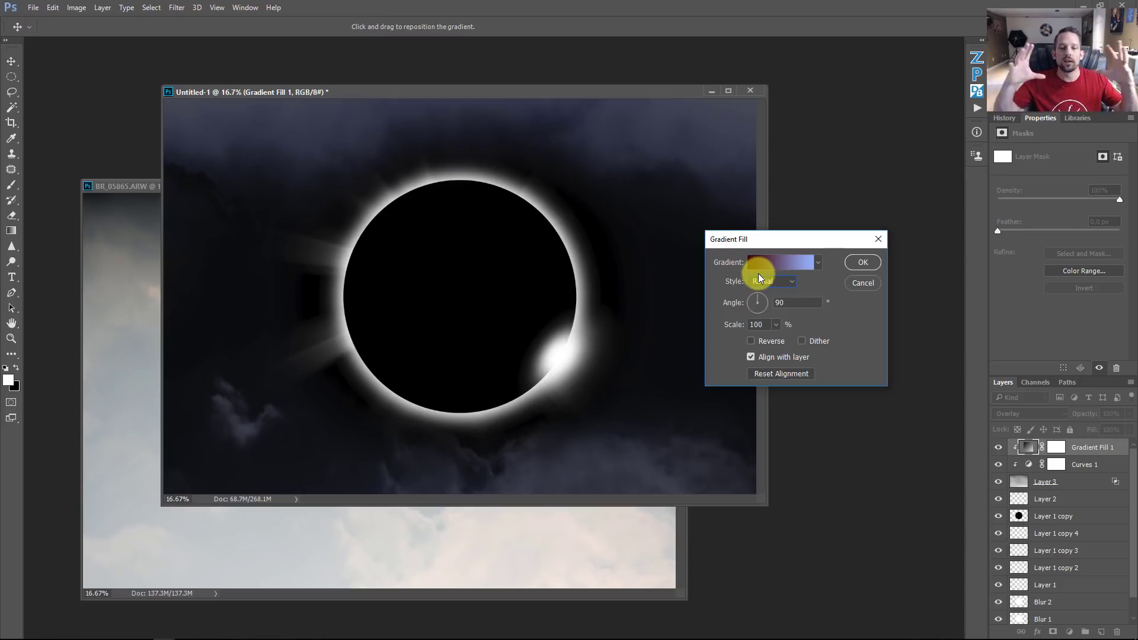
click(866, 264)
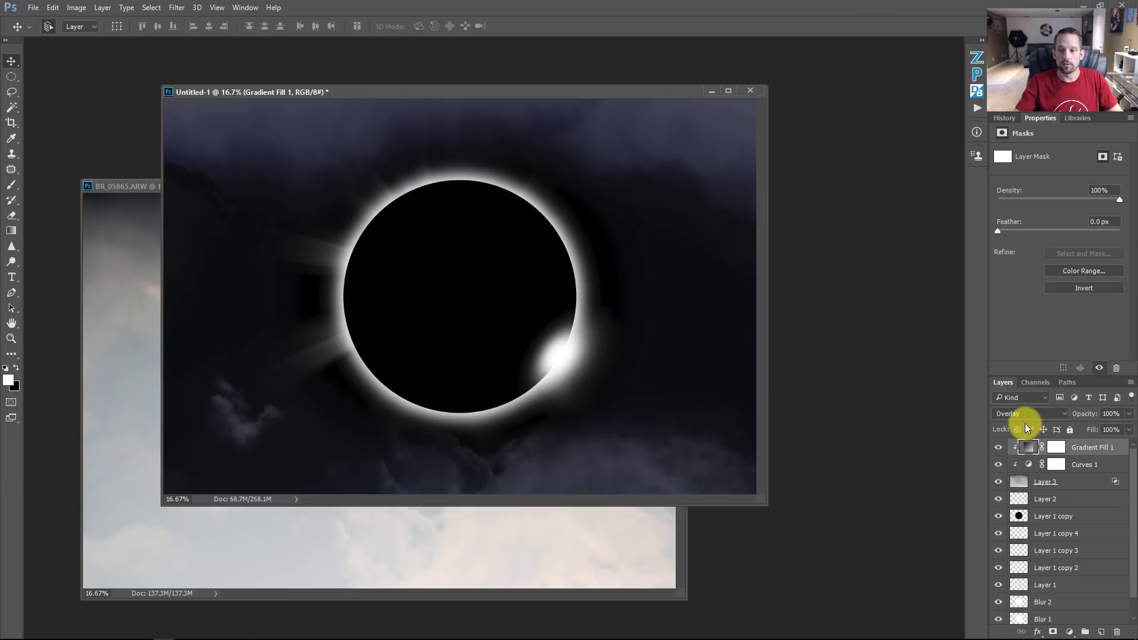
Step: Change Gradient Fill 1's blend mode to Multiply
click(1019, 413)
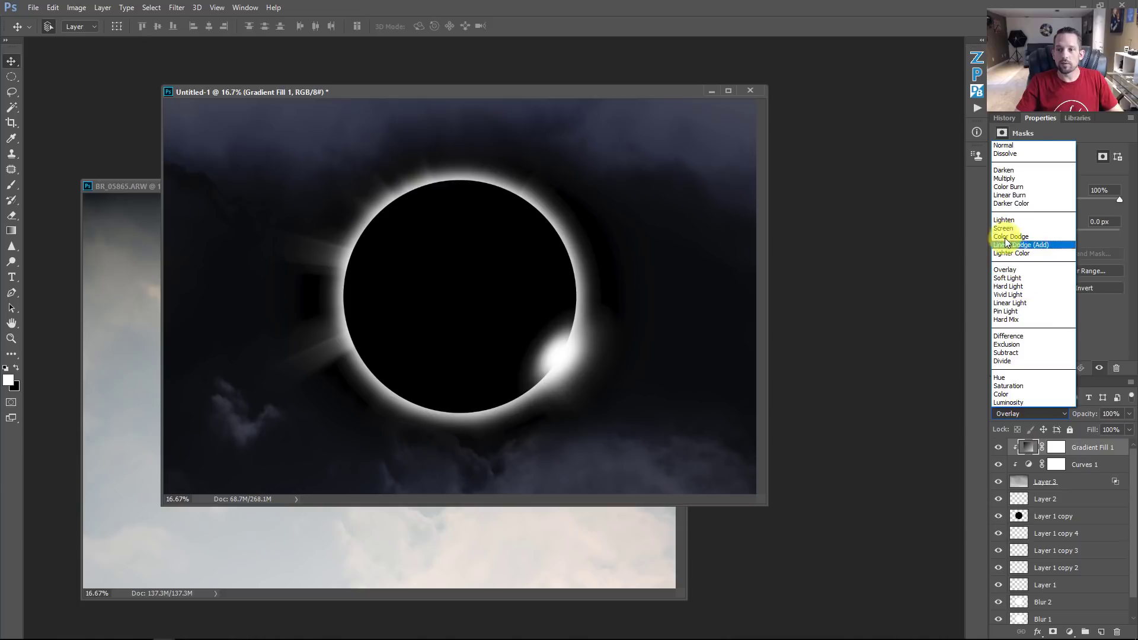
click(1006, 178)
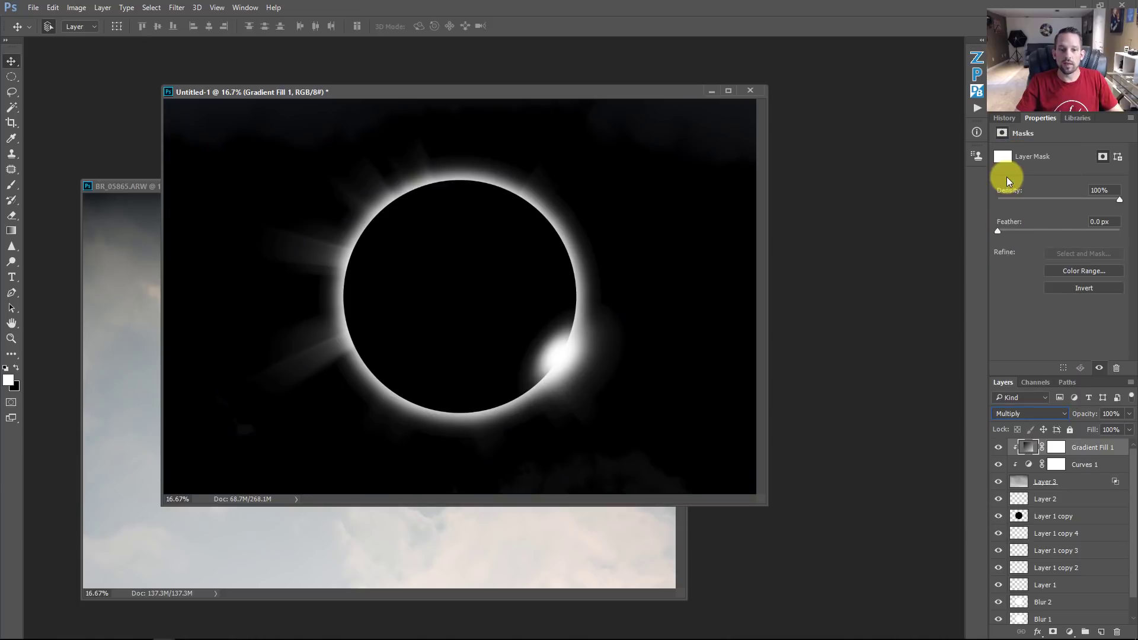
Step: Reopen Gradient Fill 1's gradient, compare presets such as Strawberry Banana, With Envy and Red Toned, and apply the custom dark purple-red-peach preset
double_click(1029, 453)
click(784, 263)
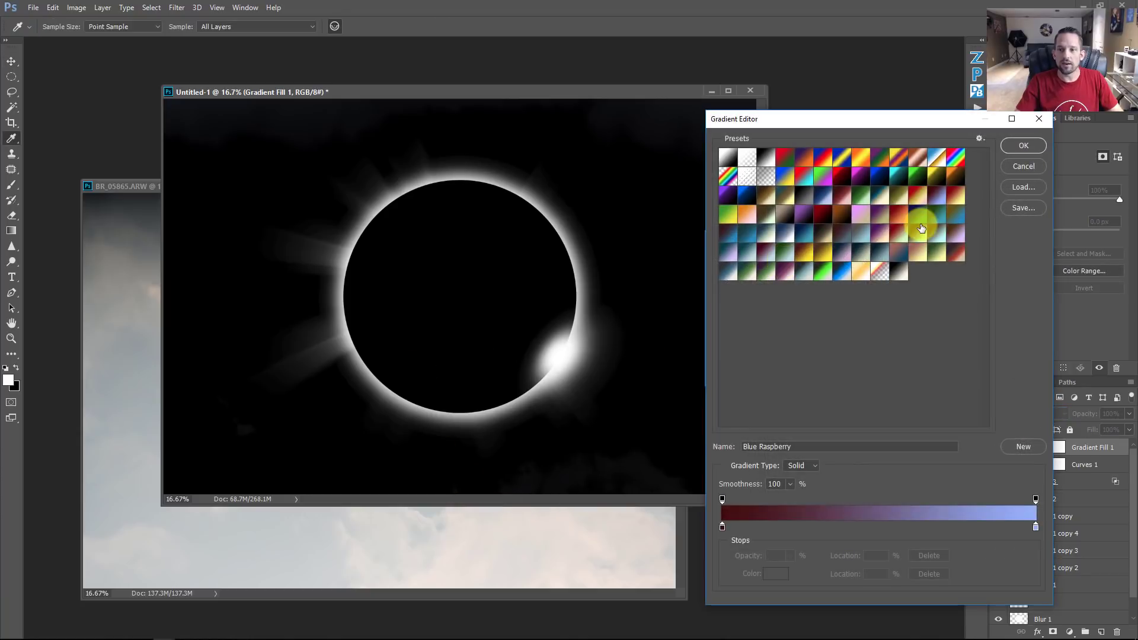
click(900, 217)
click(896, 234)
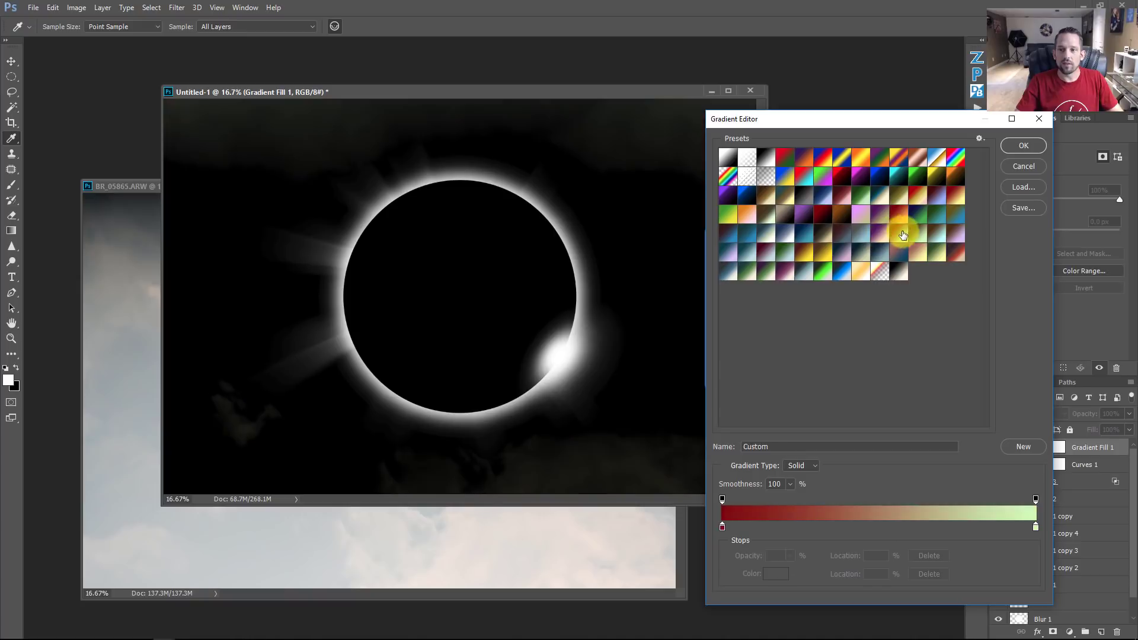
click(954, 194)
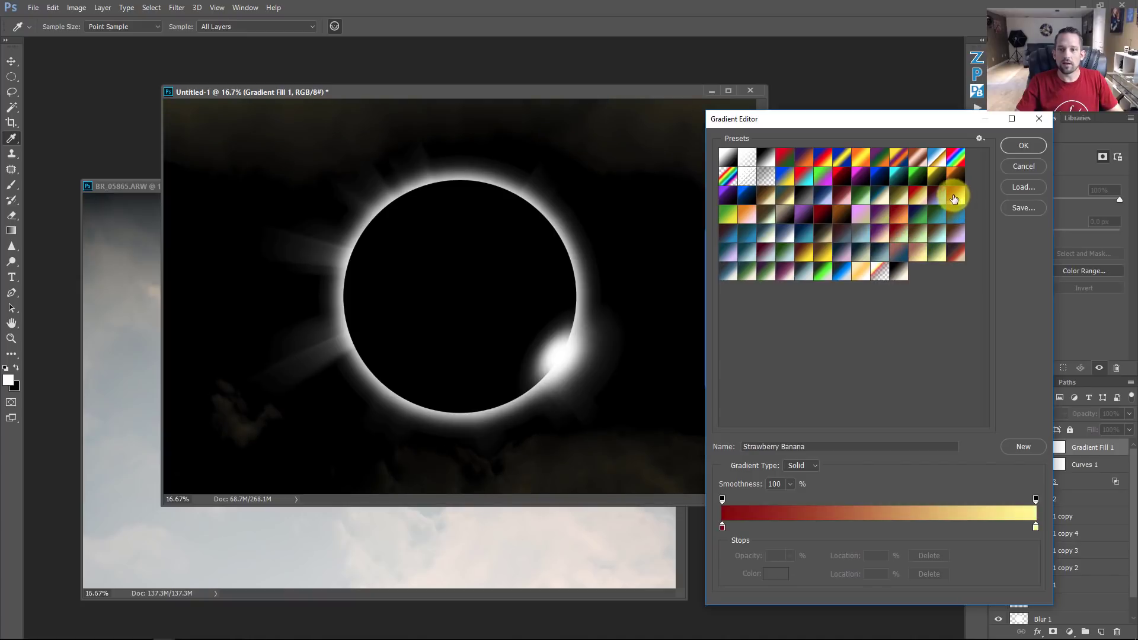
click(918, 203)
click(862, 194)
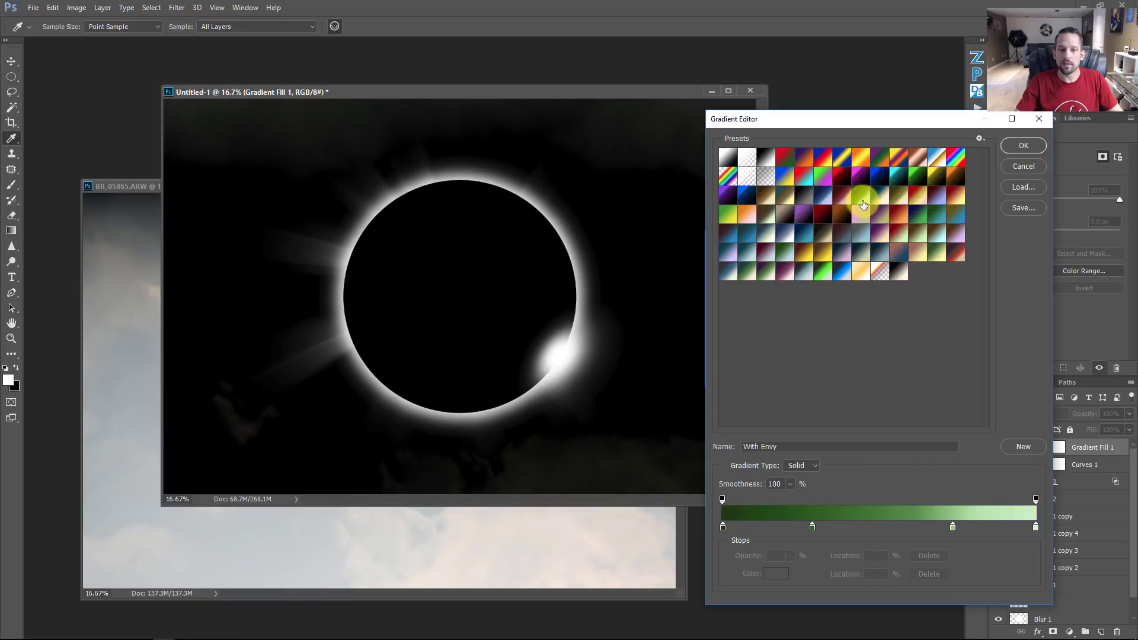
click(843, 195)
click(836, 181)
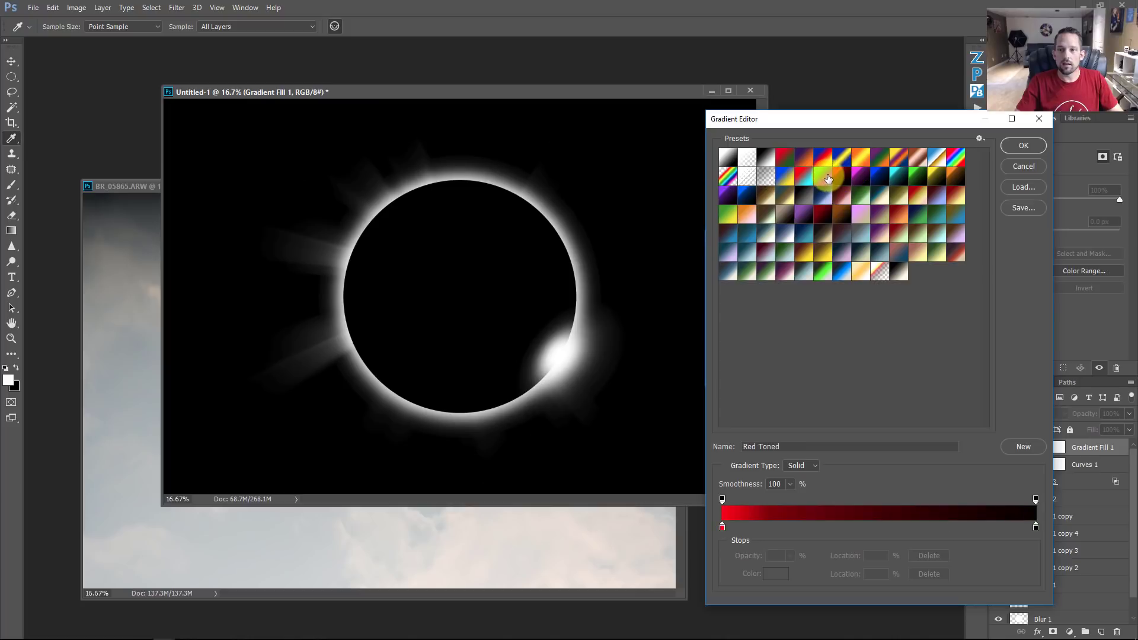
click(827, 178)
click(833, 213)
click(895, 257)
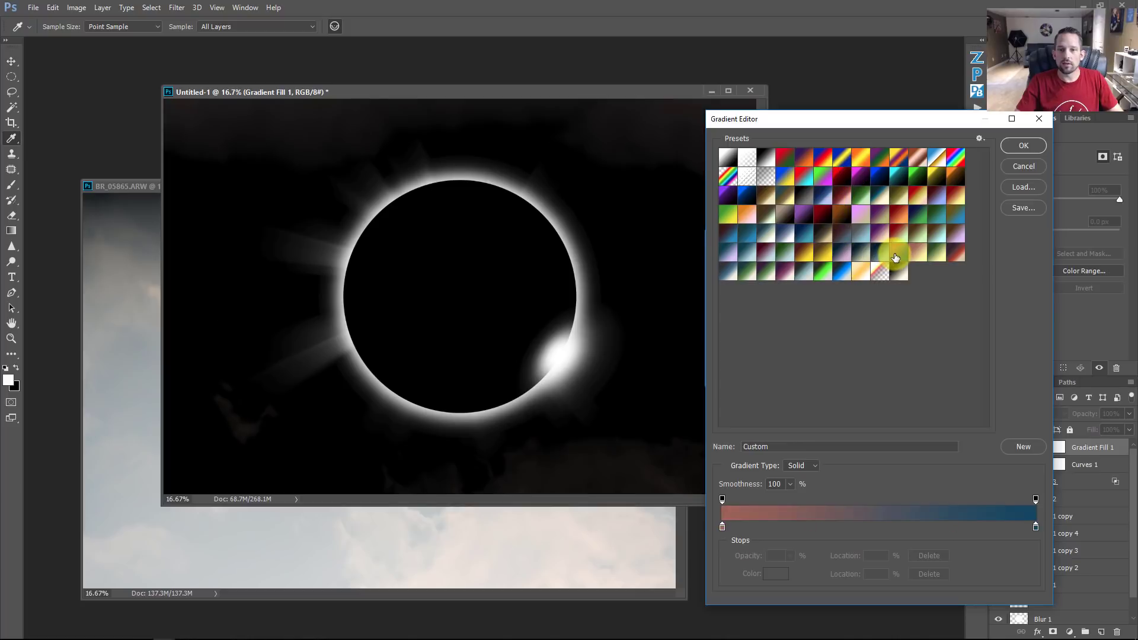
click(955, 252)
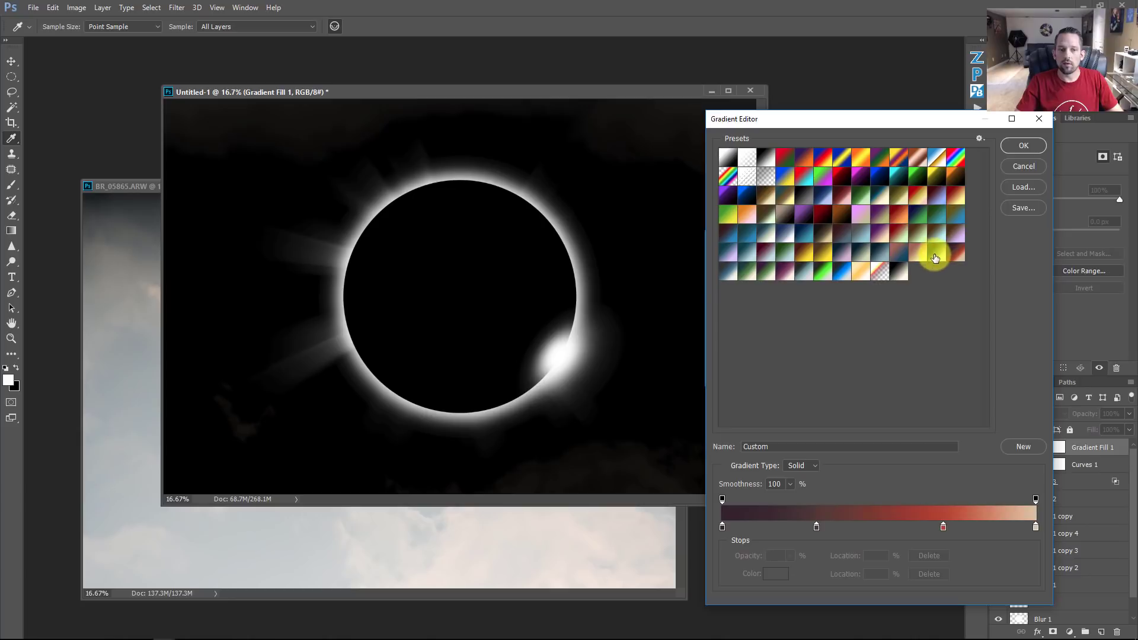
click(1021, 145)
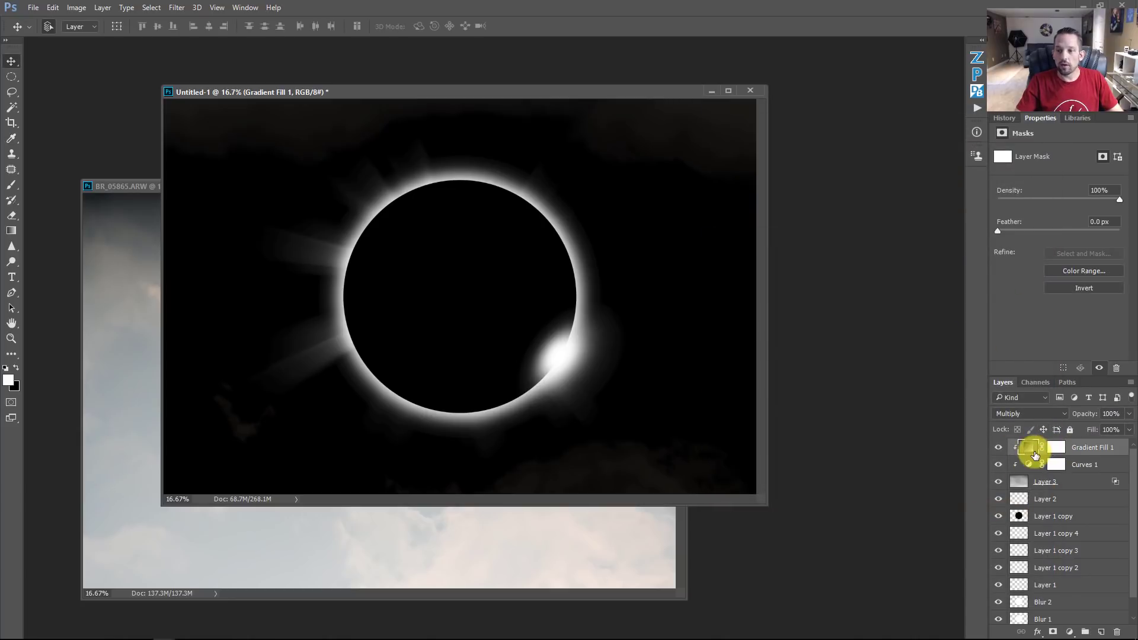
Step: Lower the opacity of the cloud layer, Layer 3, to 75%
click(1022, 479)
click(1129, 413)
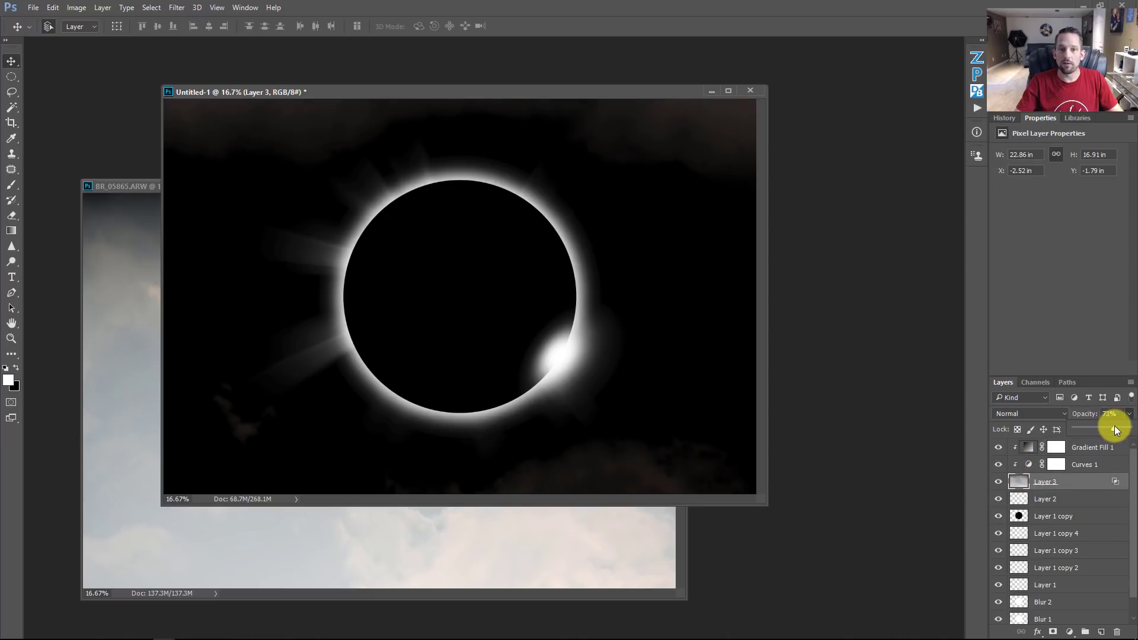
drag(1123, 430, 1115, 431)
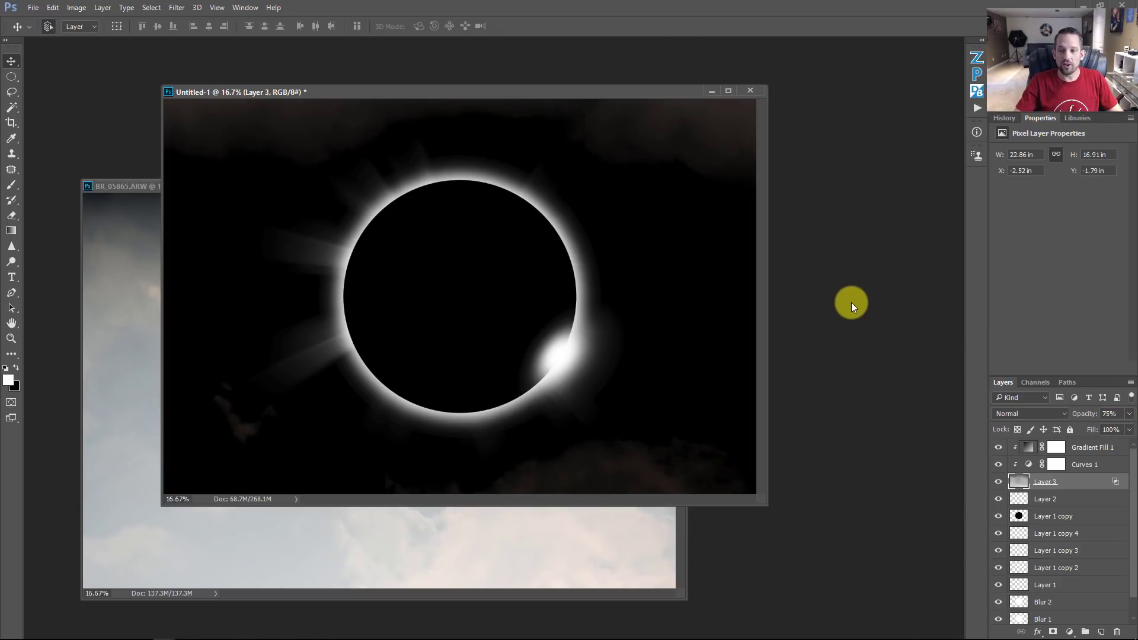
Step: Review the composite's build-up by isolating the Background and showing the layers above it again one by one up to Gradient Fill 1
scroll(1007, 515, down, 1)
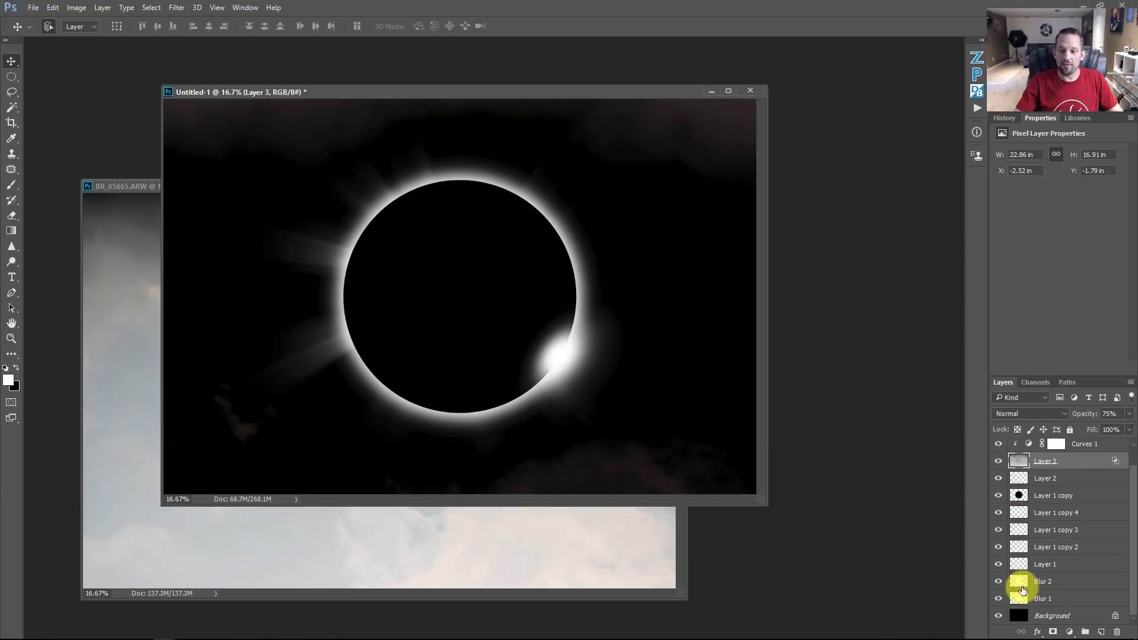
alt+click(999, 616)
click(998, 598)
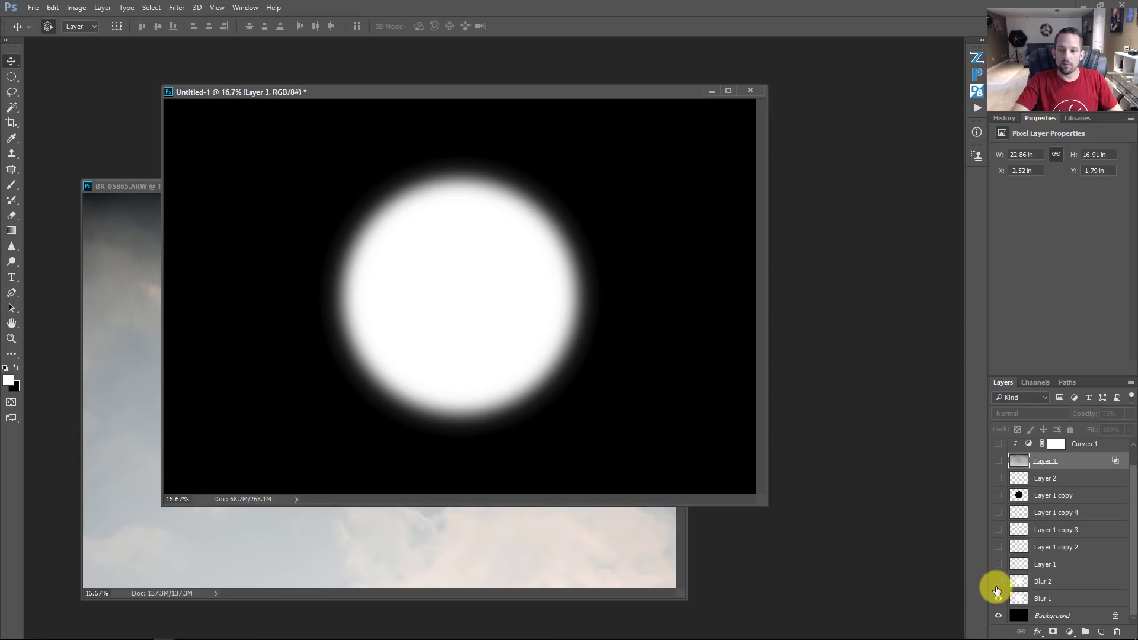
click(999, 581)
click(997, 564)
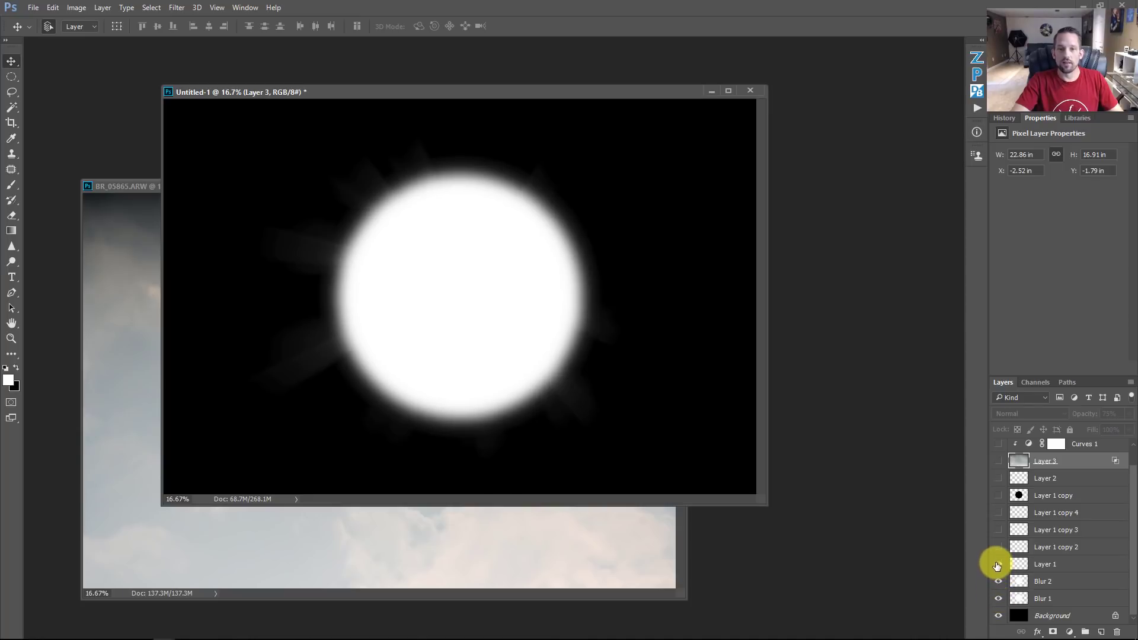
click(998, 547)
click(998, 530)
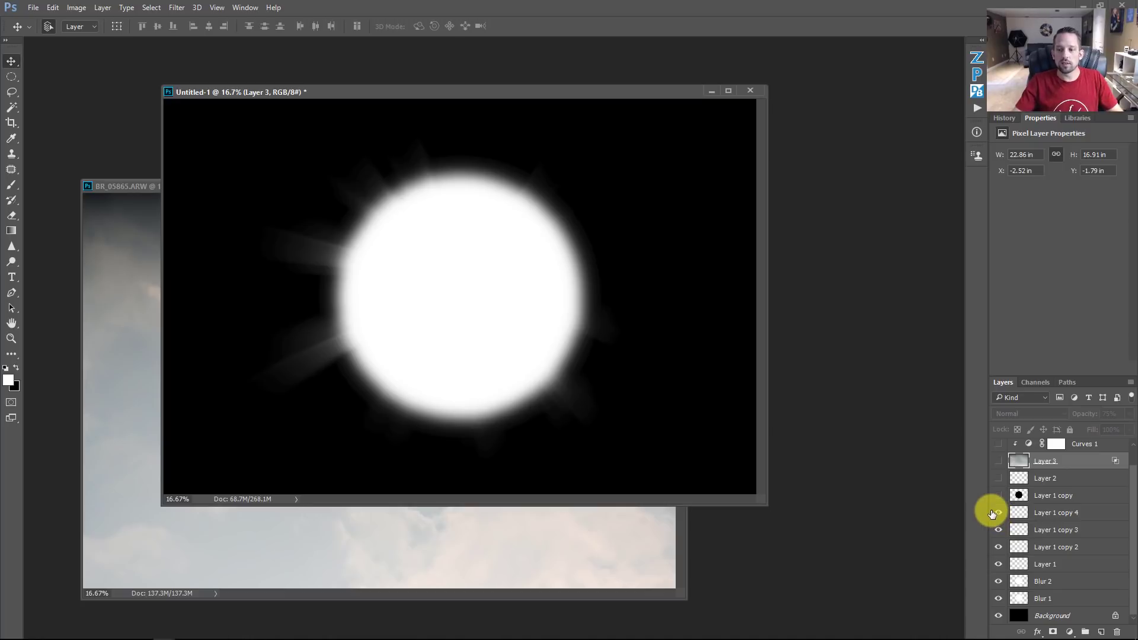
click(997, 496)
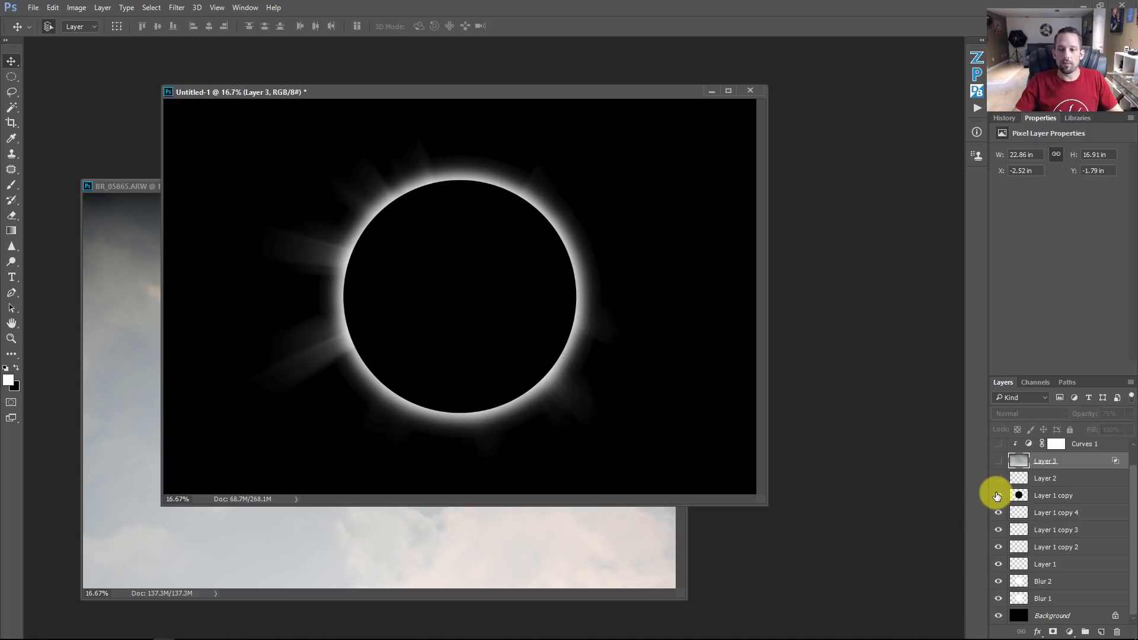
click(998, 478)
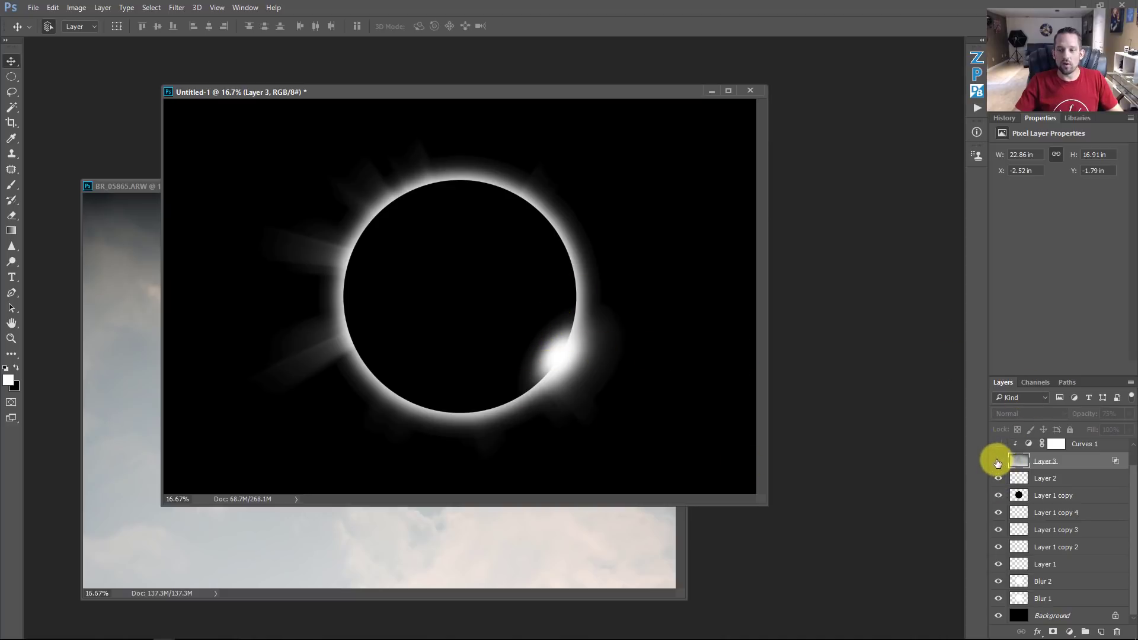
scroll(1001, 462, up, 1)
click(996, 484)
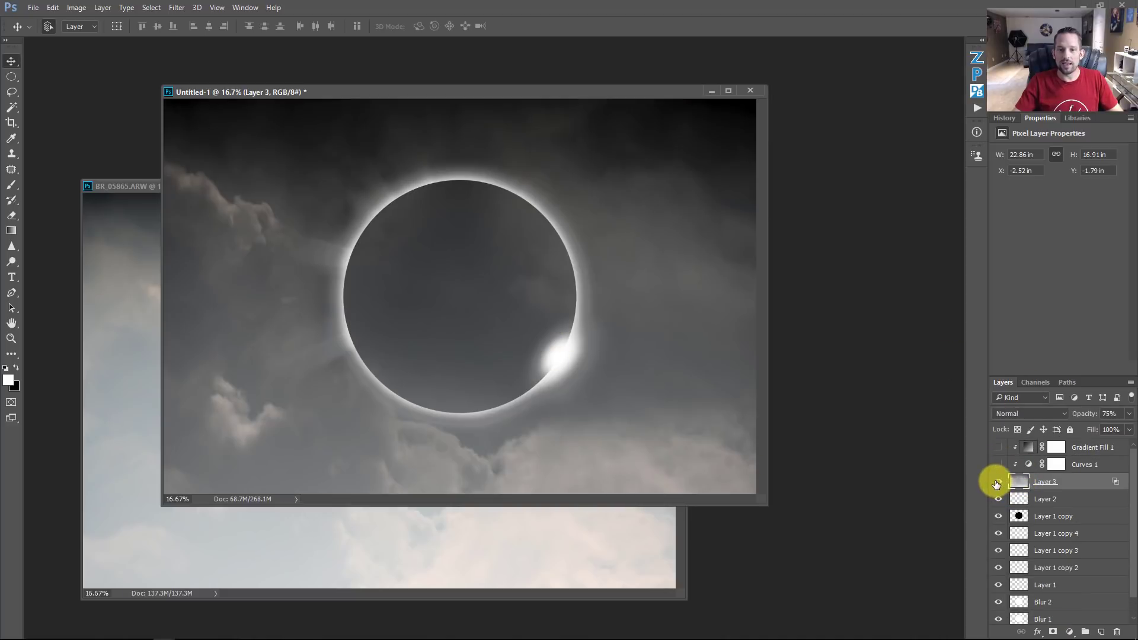
click(998, 465)
click(996, 448)
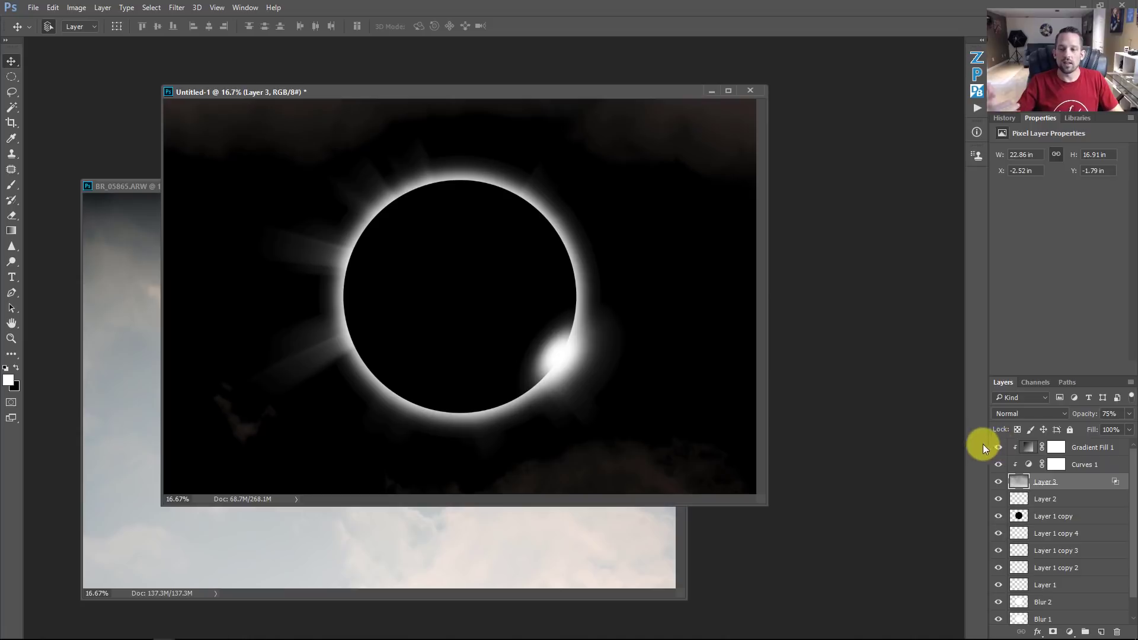
Step: Add a Gradient fill layer above Gradient Fill 1 with the white Color to Transparent gradient and Radial style
click(1025, 446)
click(1073, 631)
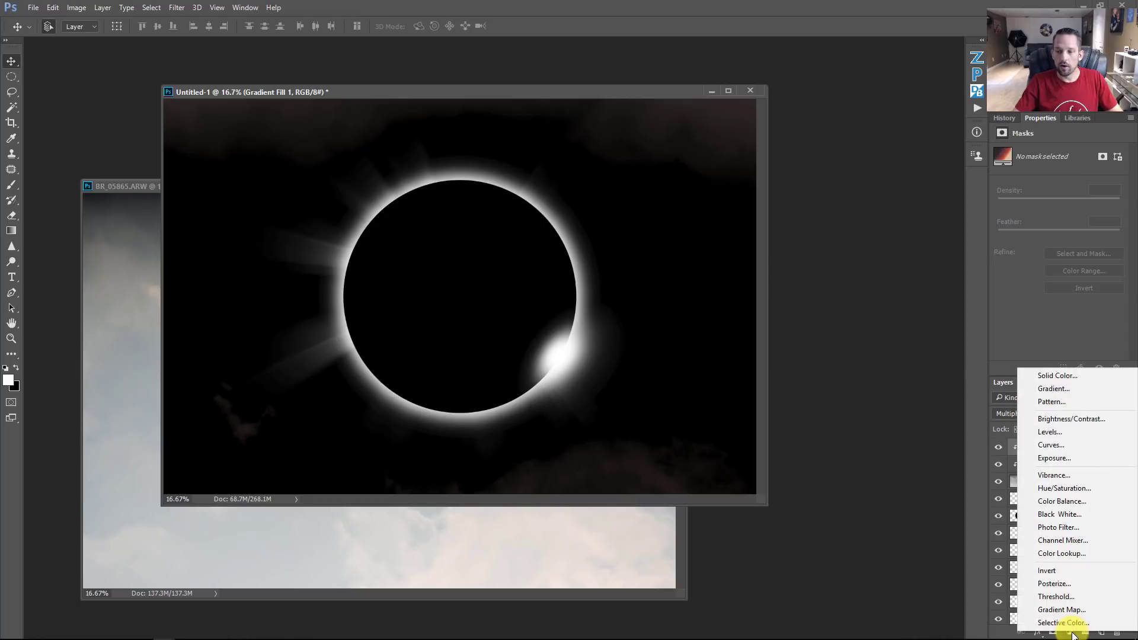
click(1051, 389)
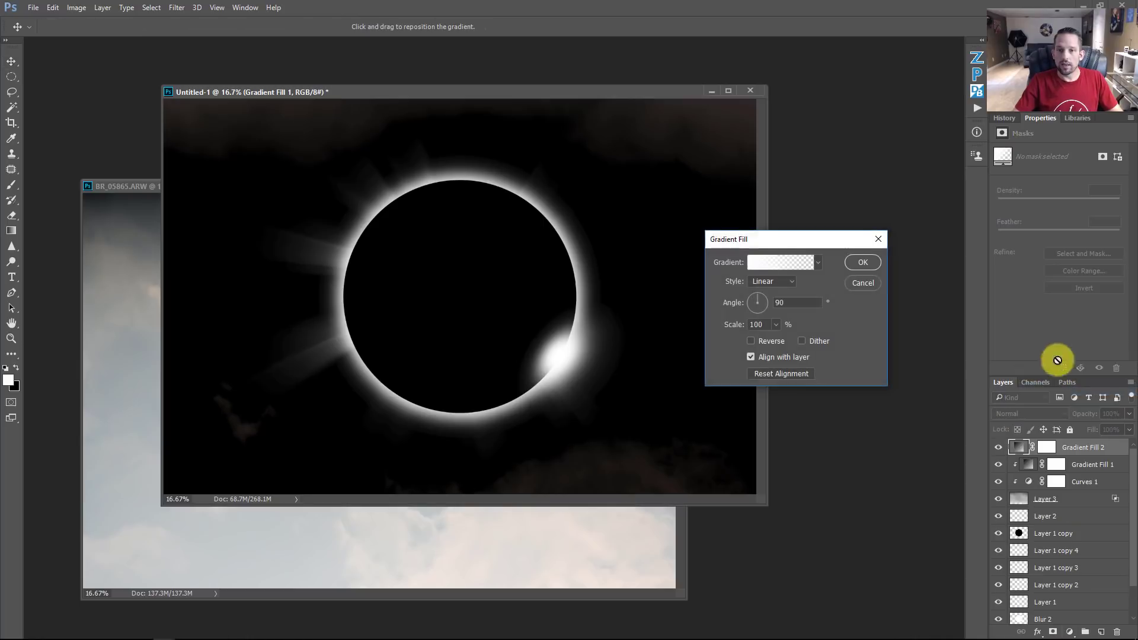
click(777, 265)
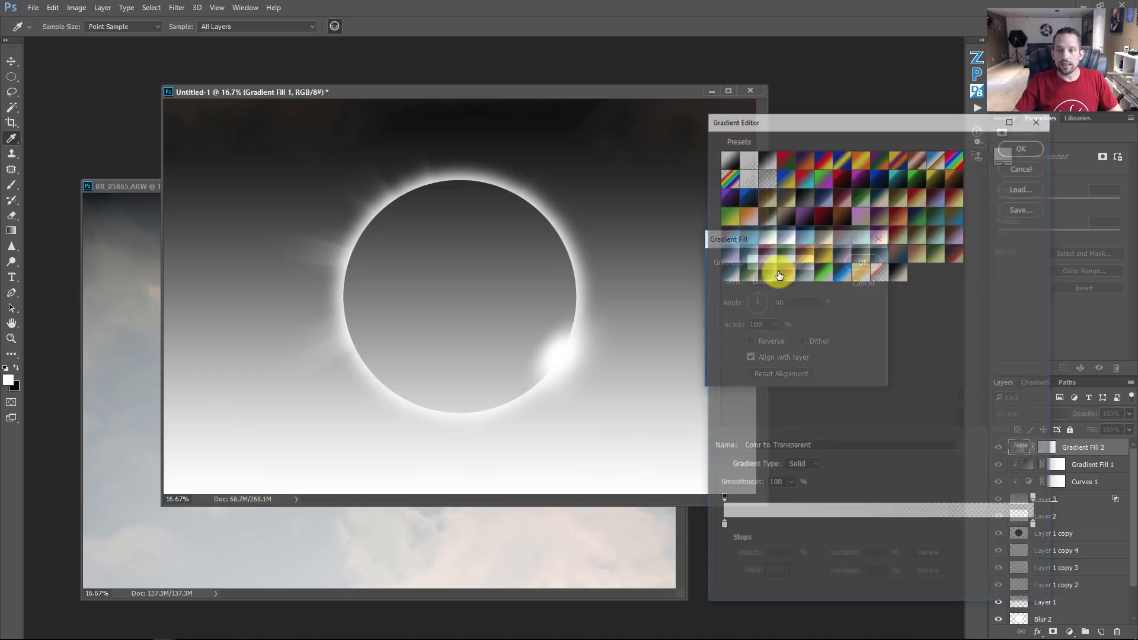
click(1029, 162)
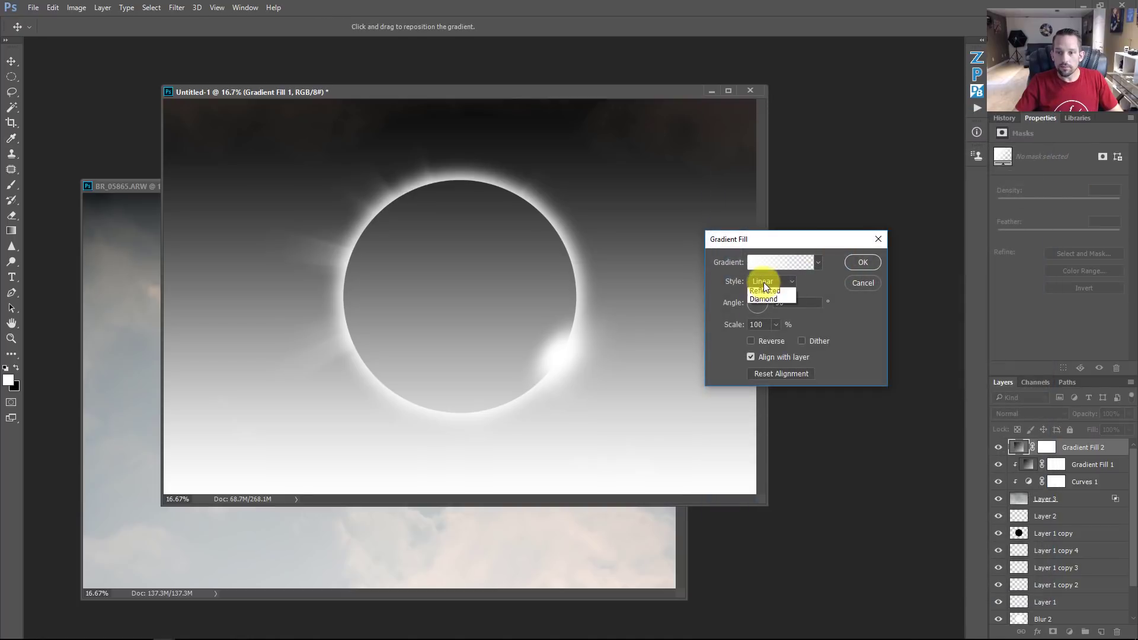
click(764, 298)
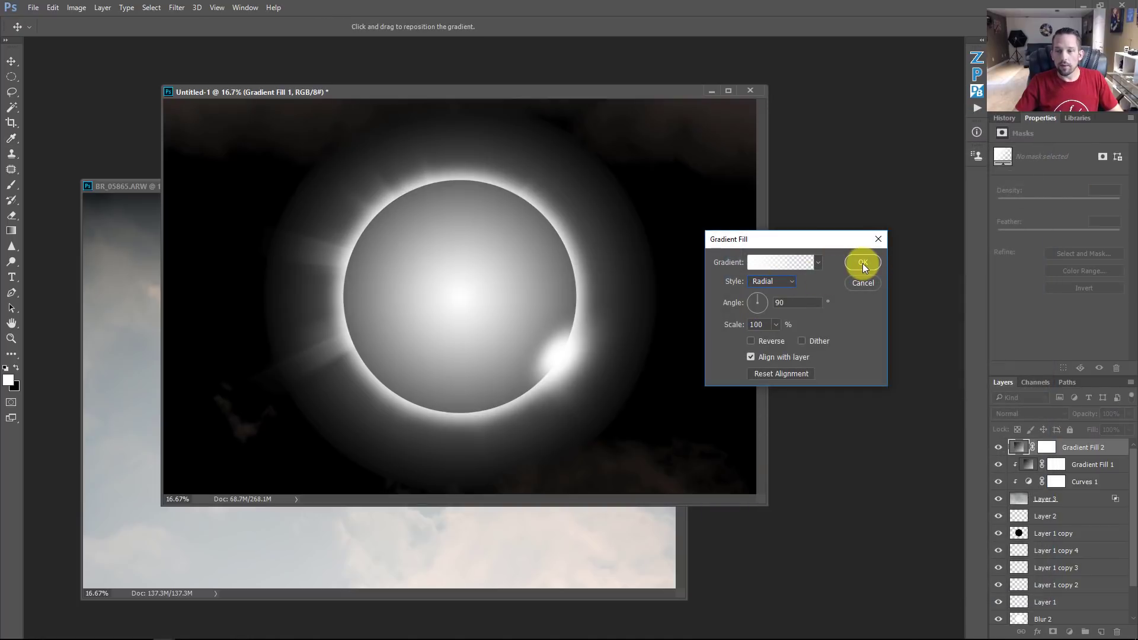
click(862, 263)
Step: Compare the Overlay and Soft Light blend modes on Gradient Fill 2 and set it to Overlay
click(1027, 413)
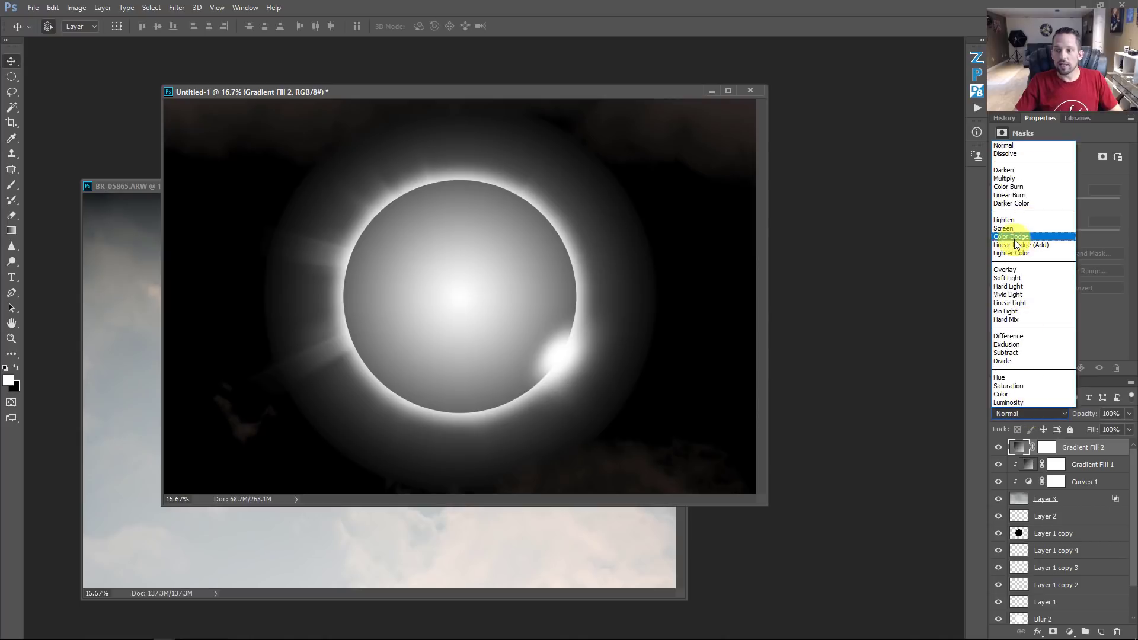
click(1006, 270)
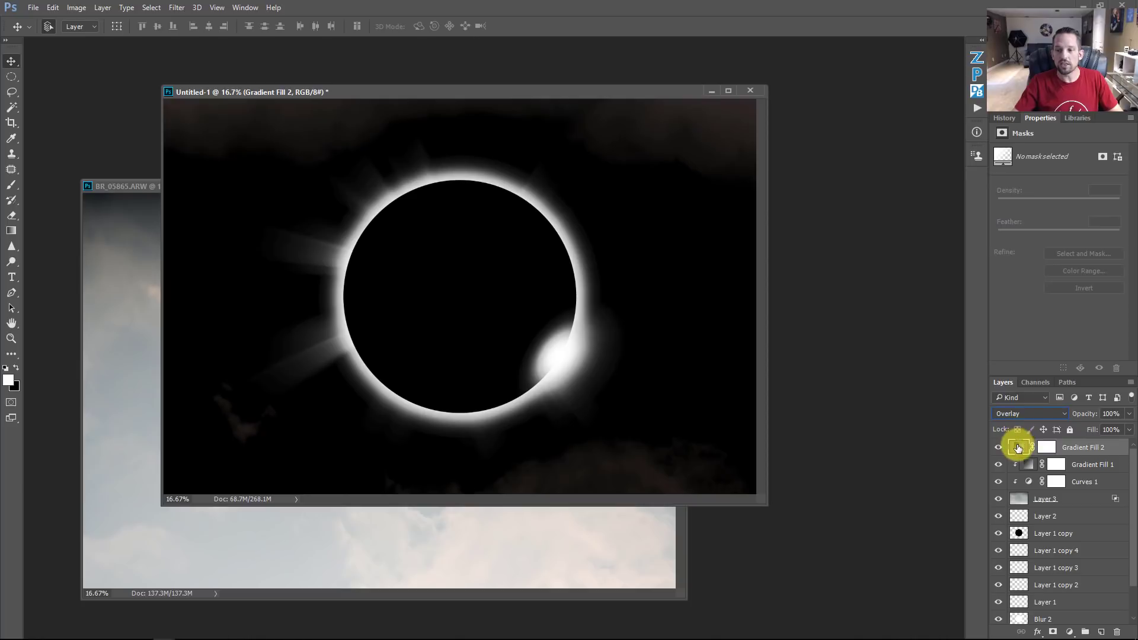
click(1016, 413)
click(1005, 285)
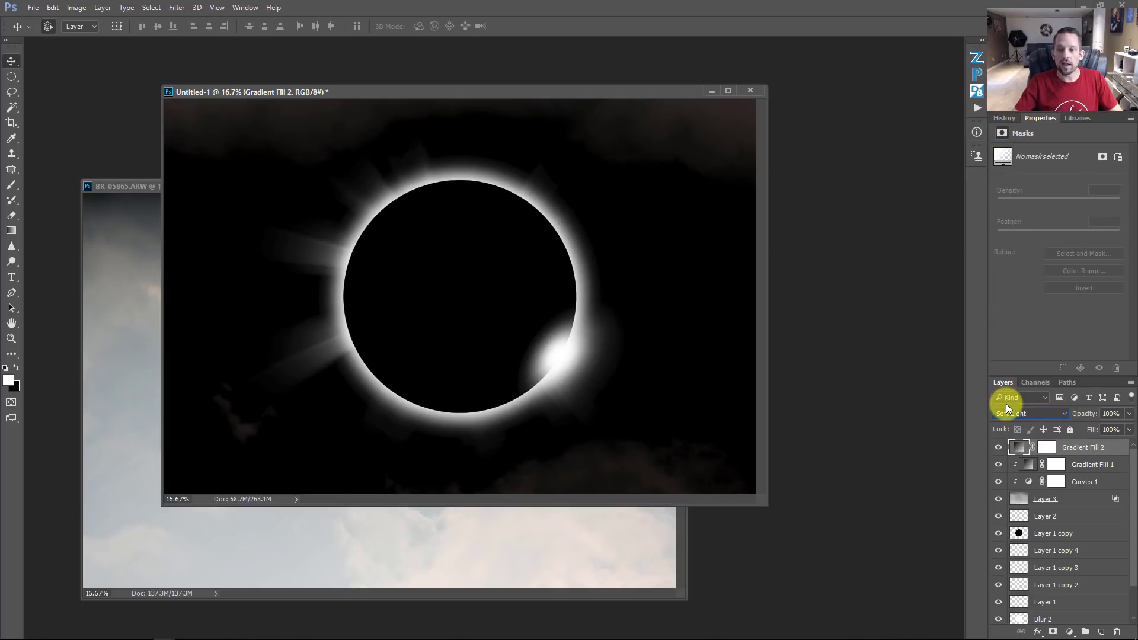
click(1008, 413)
click(997, 265)
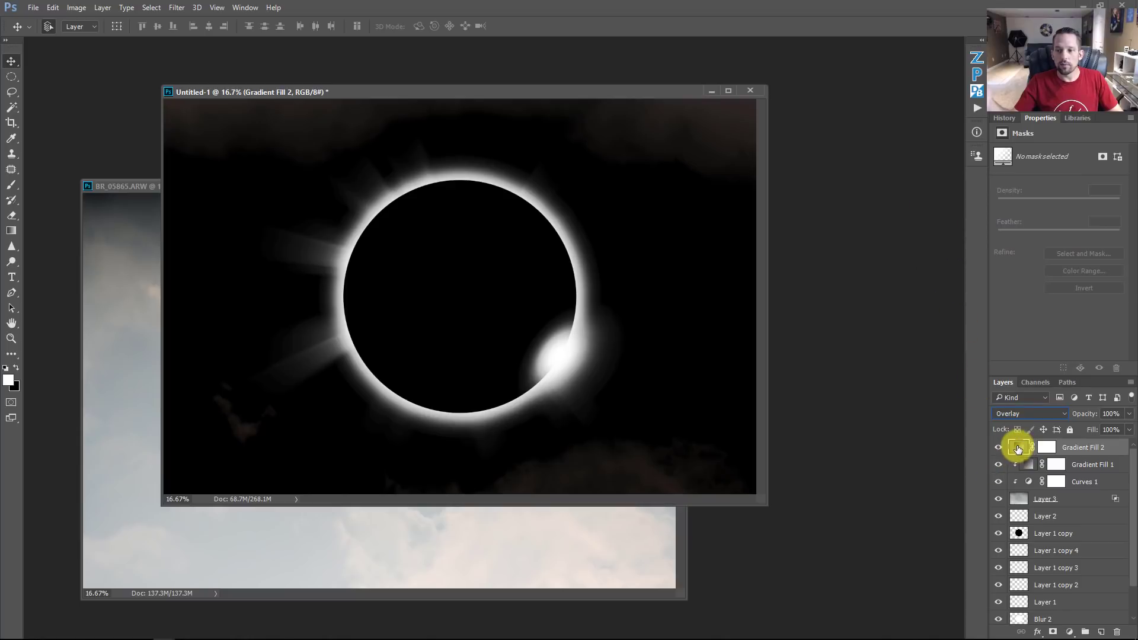
Step: Open Gradient Fill 2's gradient, try the Violet and Cream and Burnt Amber presets, and select Golden Amber
double_click(1017, 446)
click(778, 262)
click(898, 215)
click(879, 234)
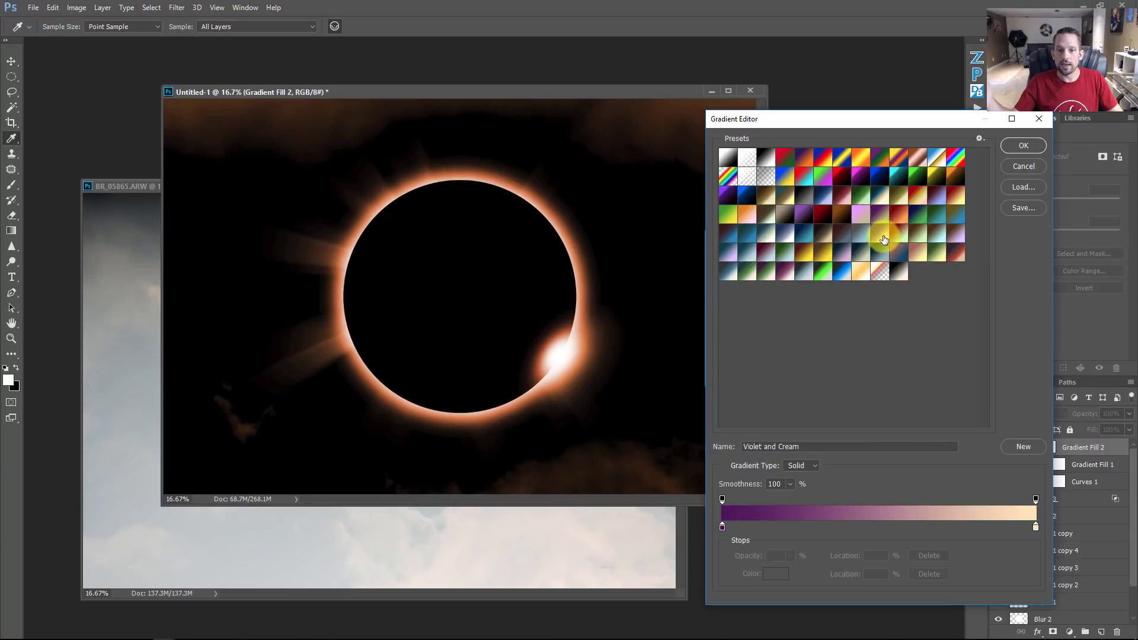
click(894, 218)
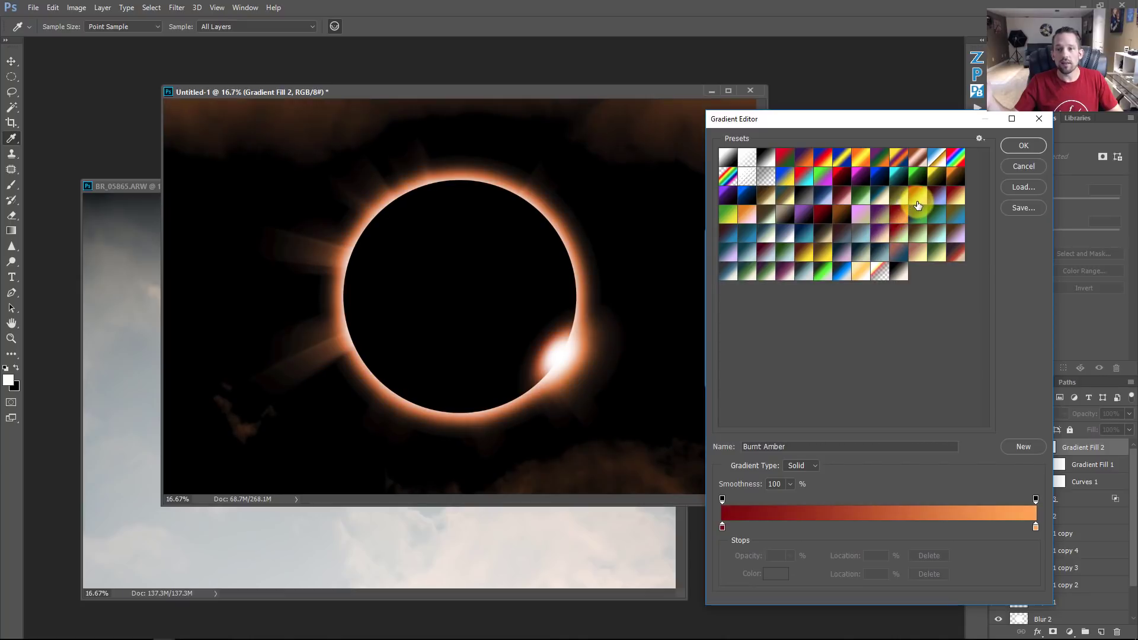
click(918, 205)
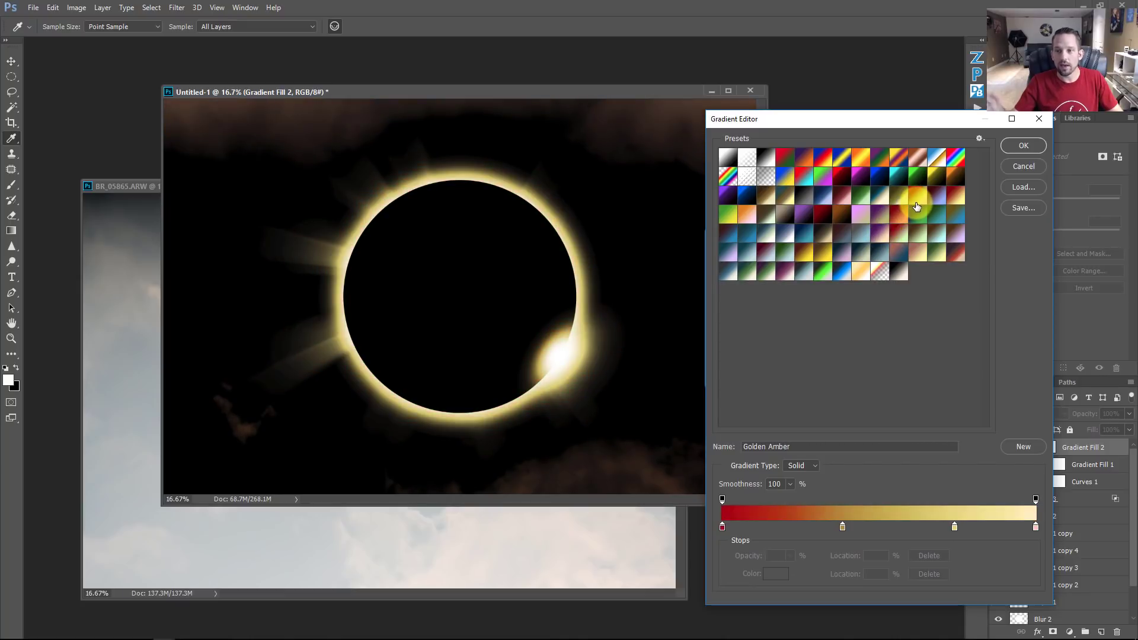
Step: Compare Orange Grapefruit, a brown-to-yellow and a cream-orange preset on Gradient Fill 2, and apply Golden Amber with the Radial style
click(759, 214)
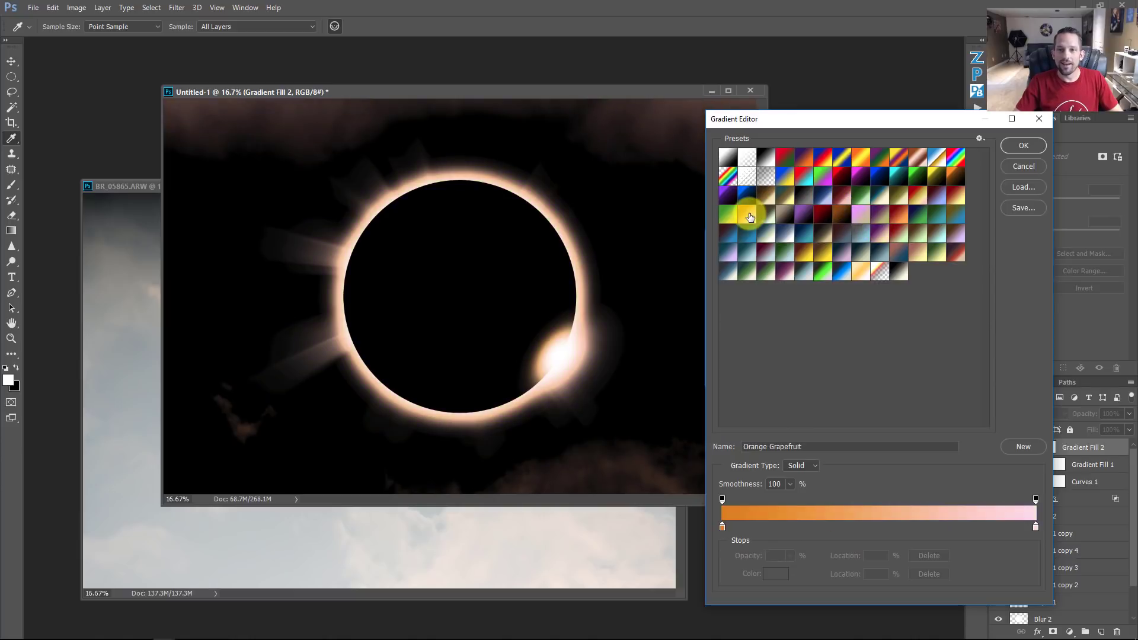
click(914, 196)
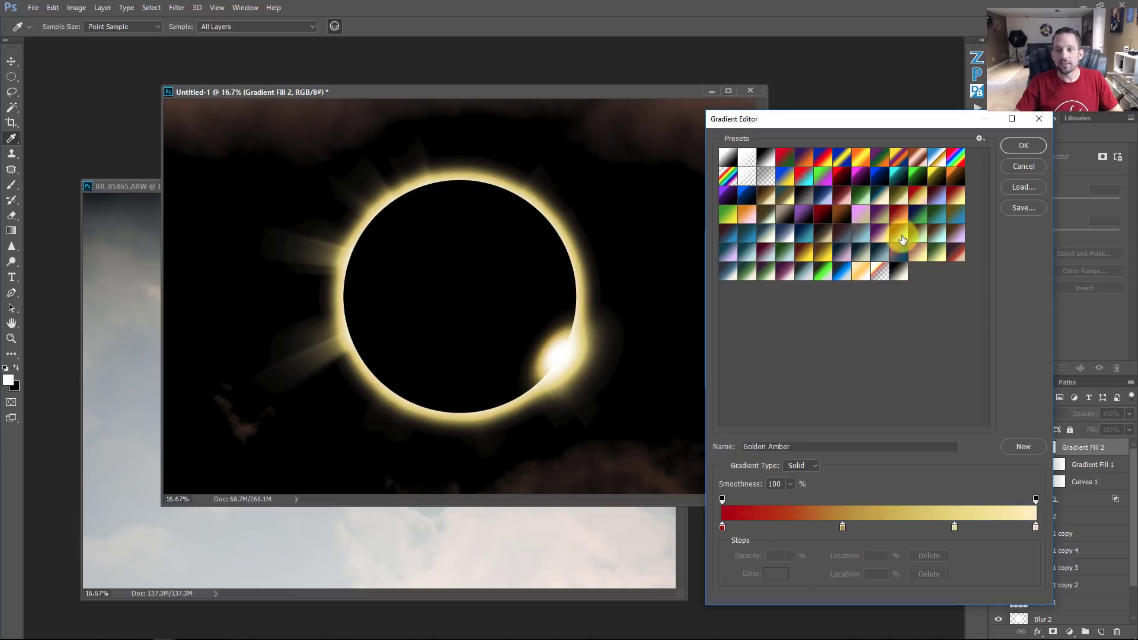
click(820, 253)
click(804, 259)
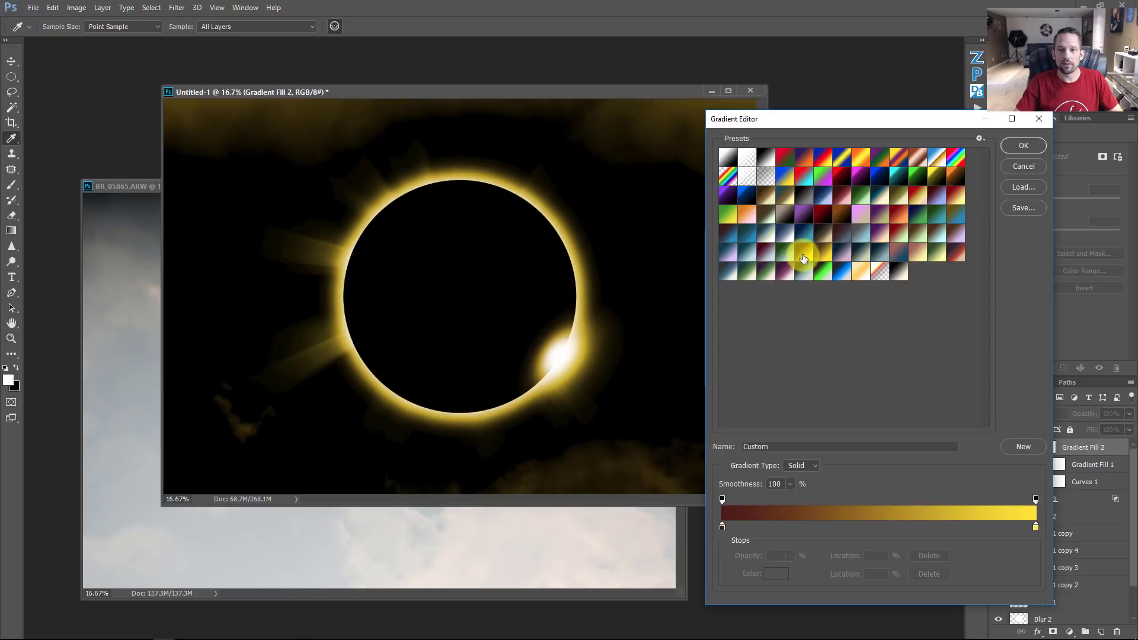
click(867, 268)
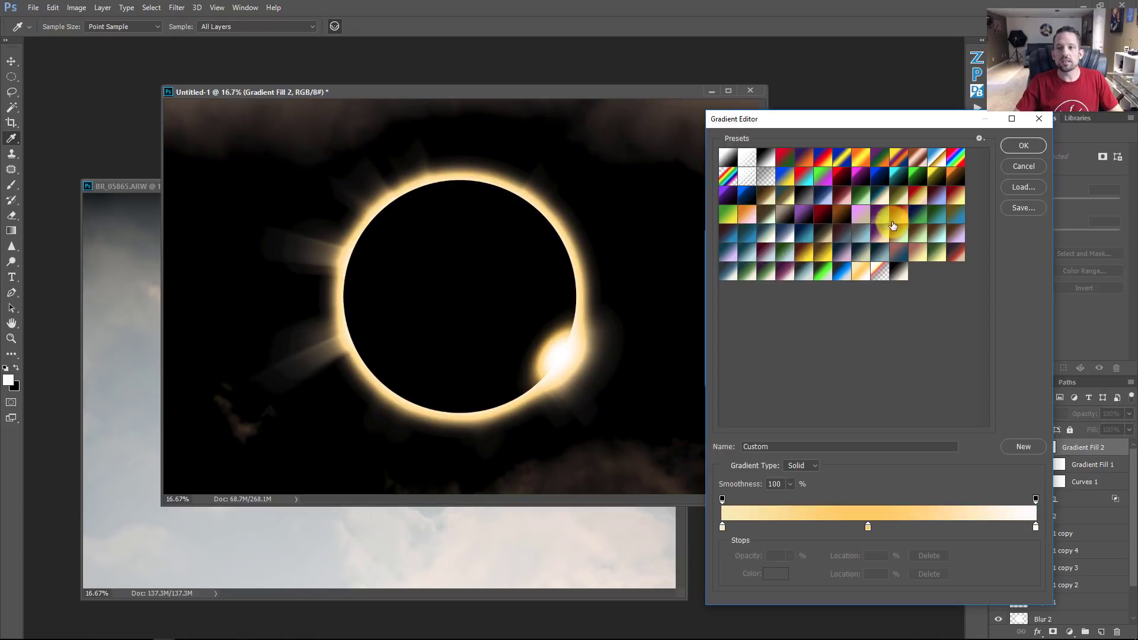
click(915, 197)
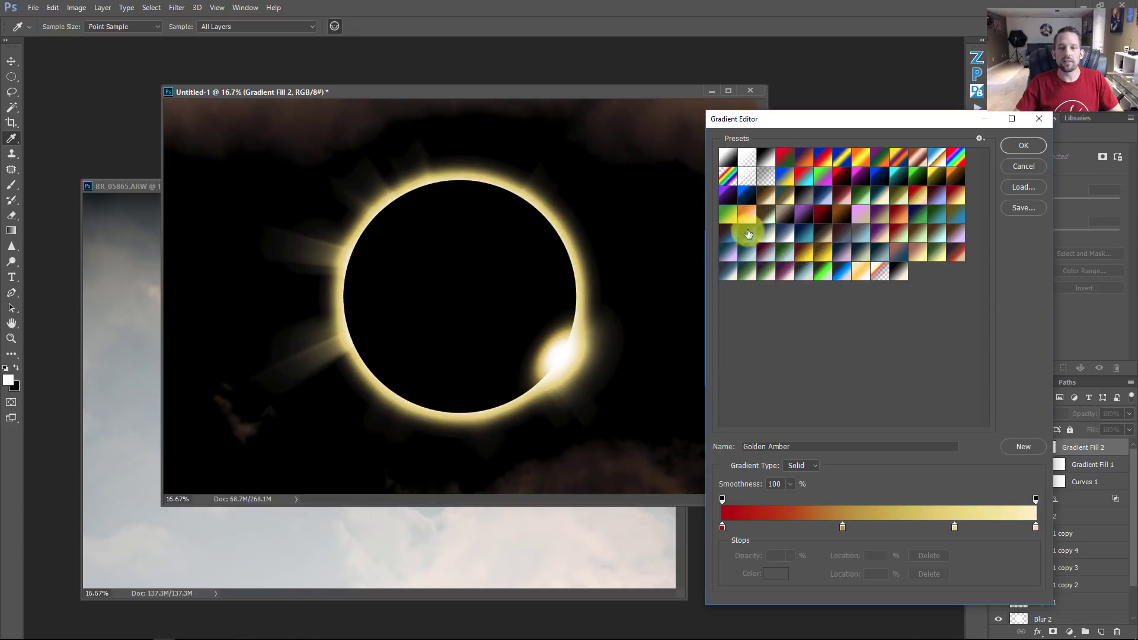
click(1023, 145)
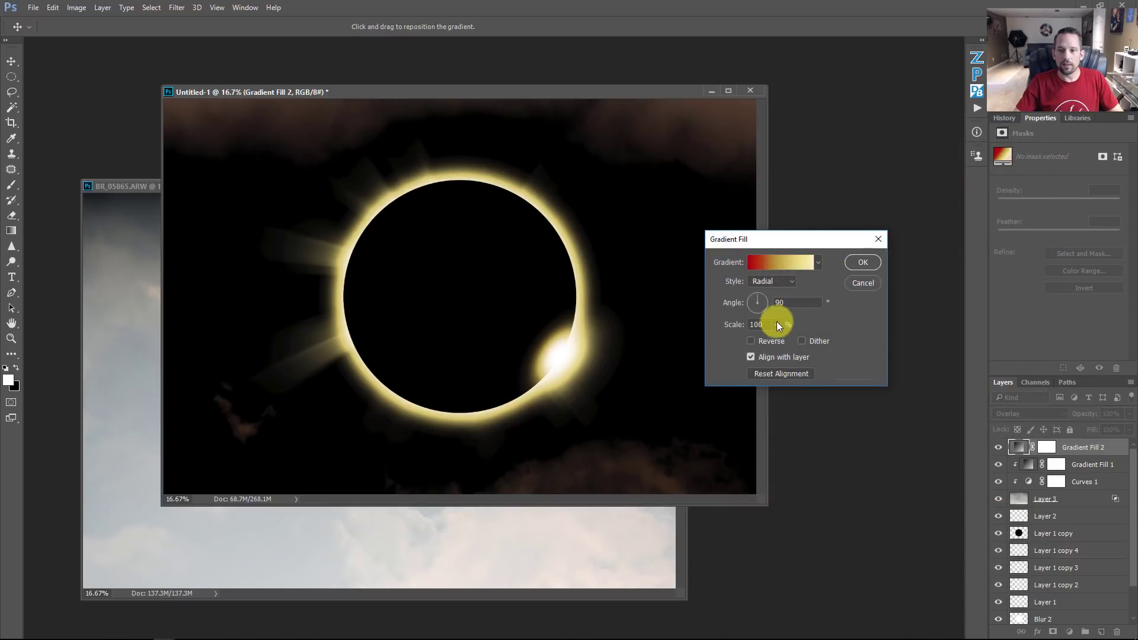
click(860, 264)
Step: Lower Gradient Fill 2's opacity to 53%, compare the image with the layer hidden and shown, and reduce the opacity to 41%
click(1129, 413)
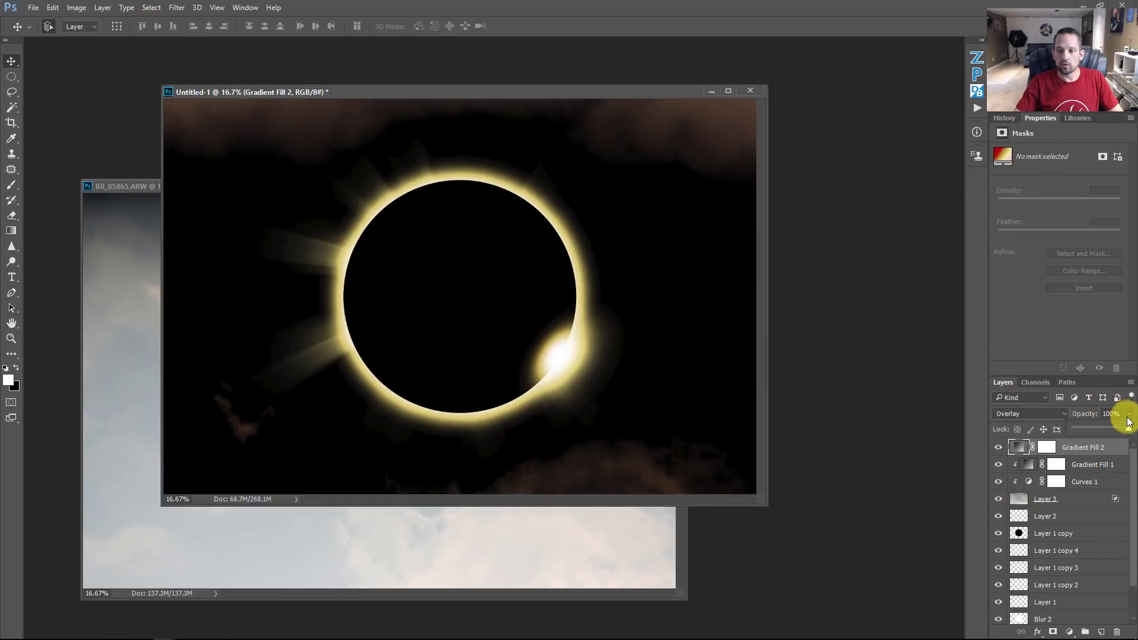
click(1106, 429)
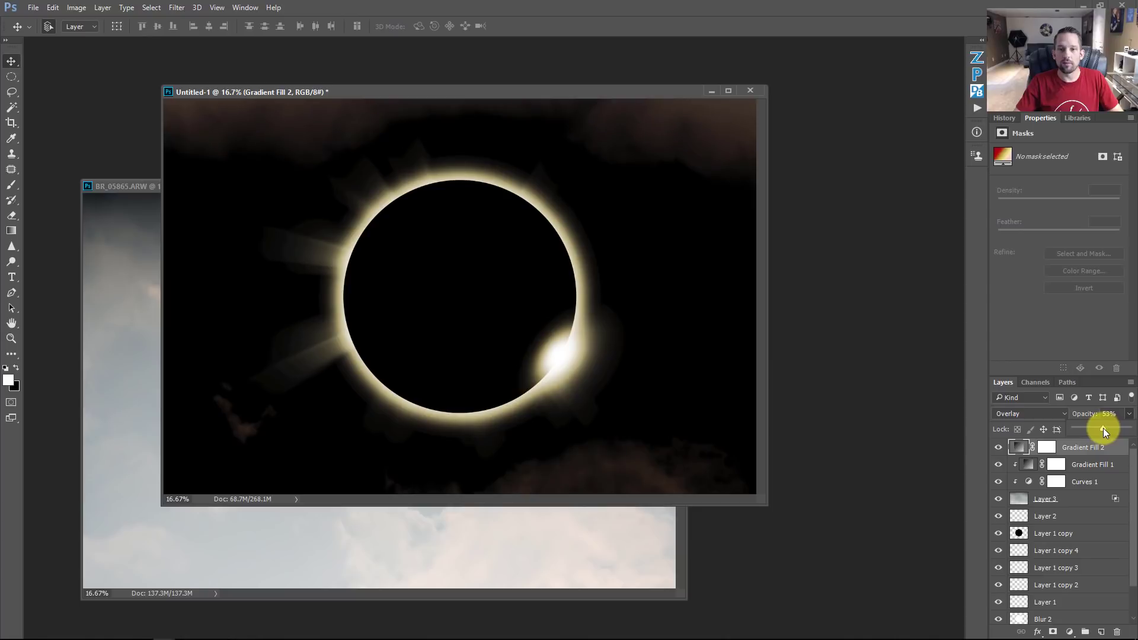
click(998, 448)
click(997, 448)
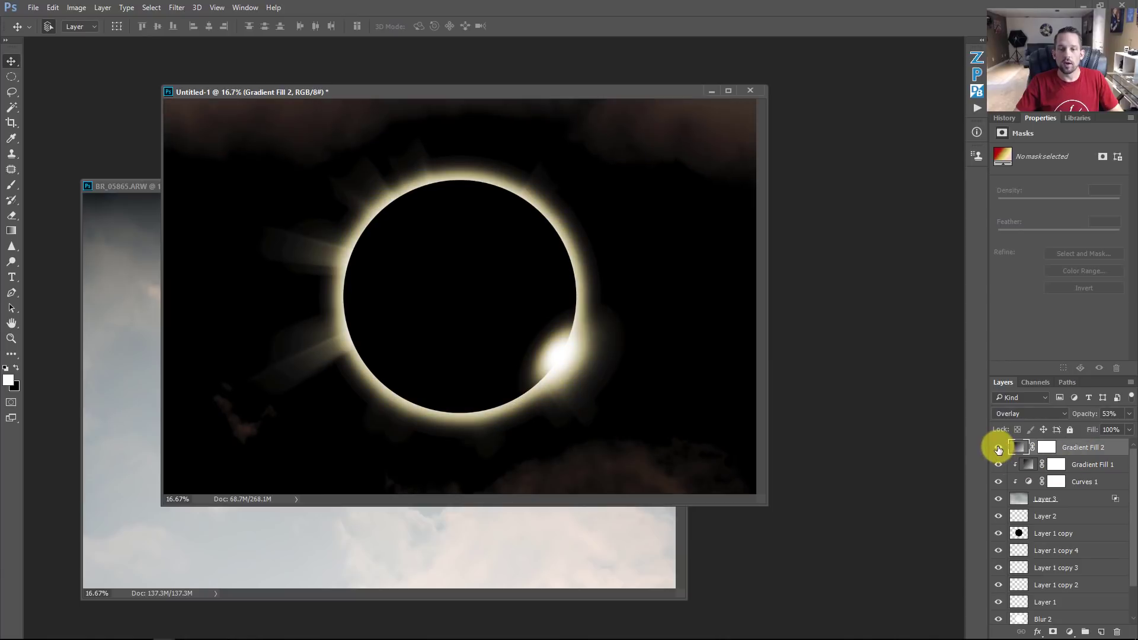
click(1129, 413)
drag(1107, 432, 1096, 430)
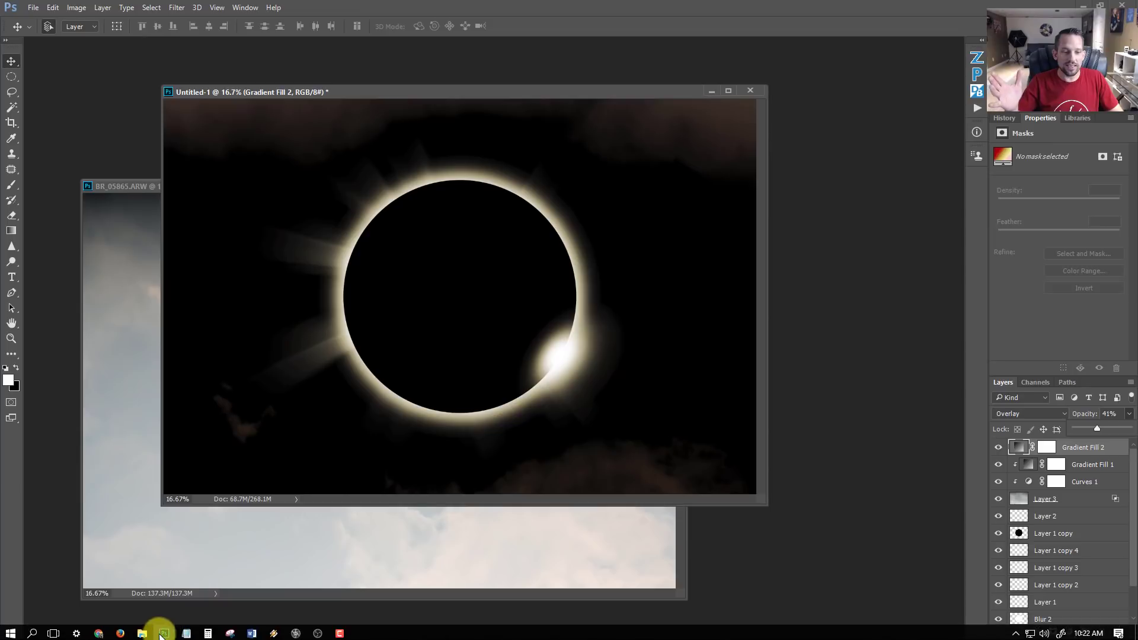
Step: Try the white f64 academy logo inside the eclipse's black disc, scaled down to about 6.93 in wide, and delete its layer
mouse_move(159, 630)
click(488, 545)
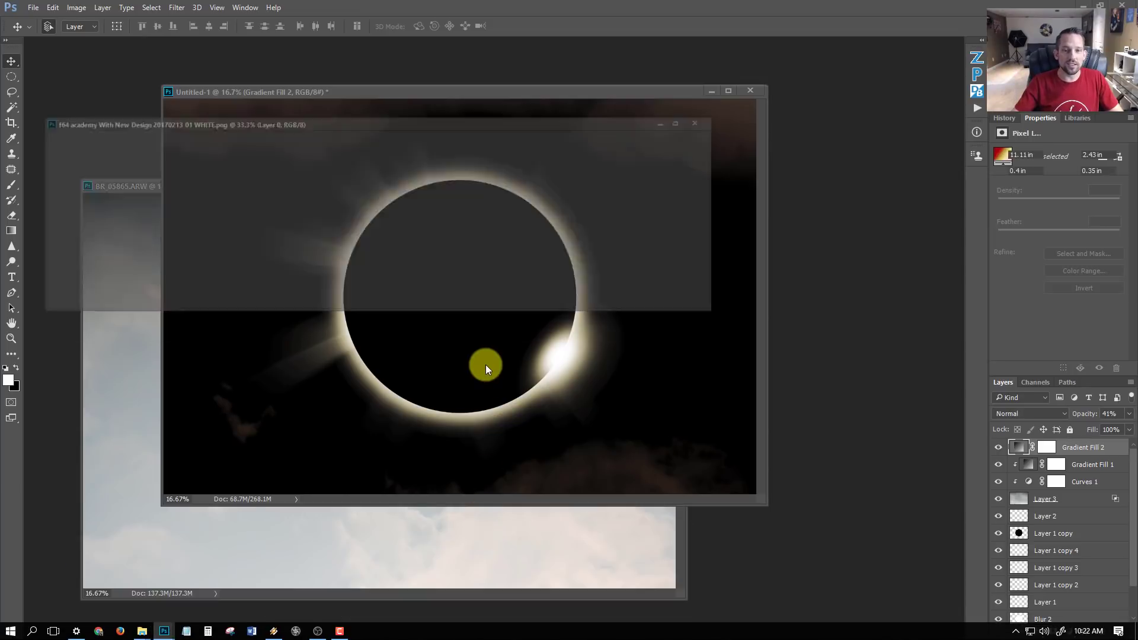
drag(426, 173, 487, 320)
key(ctrl+t)
drag(296, 262, 358, 282)
key(Return)
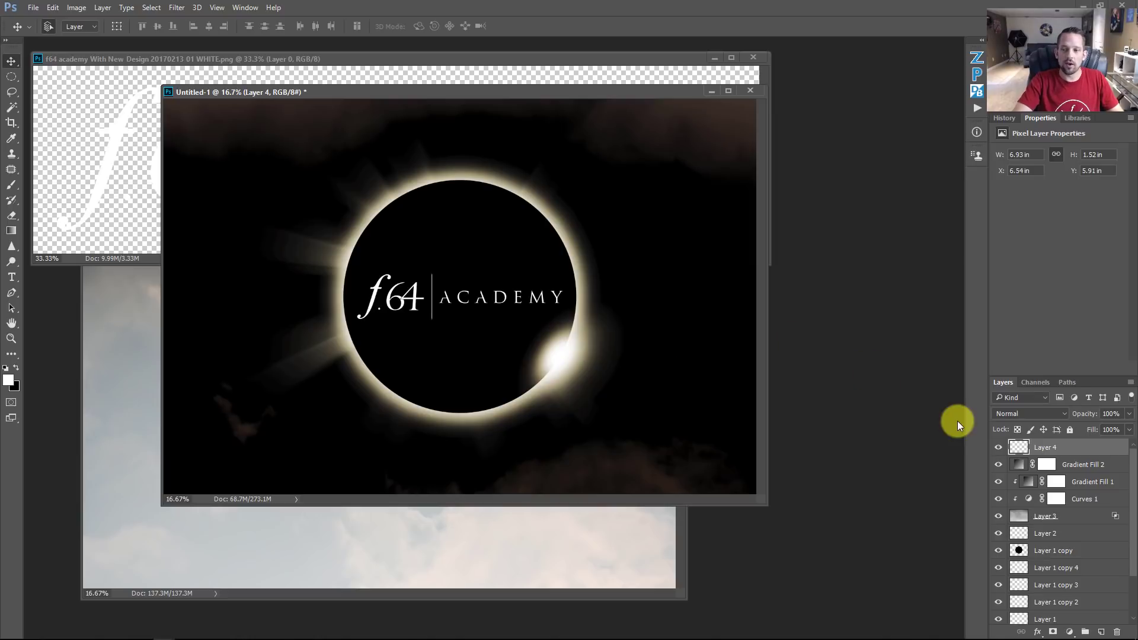
key(Delete)
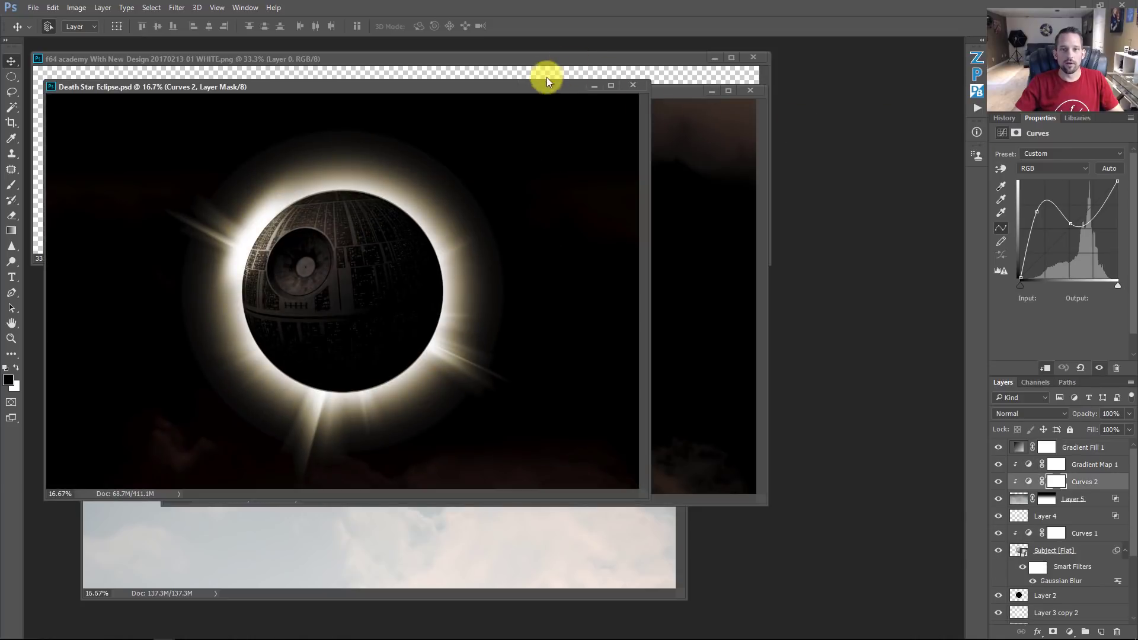
Step: Reposition the Death Star Eclipse.psd document window over the eclipse composite to view the finished example
drag(545, 84, 620, 99)
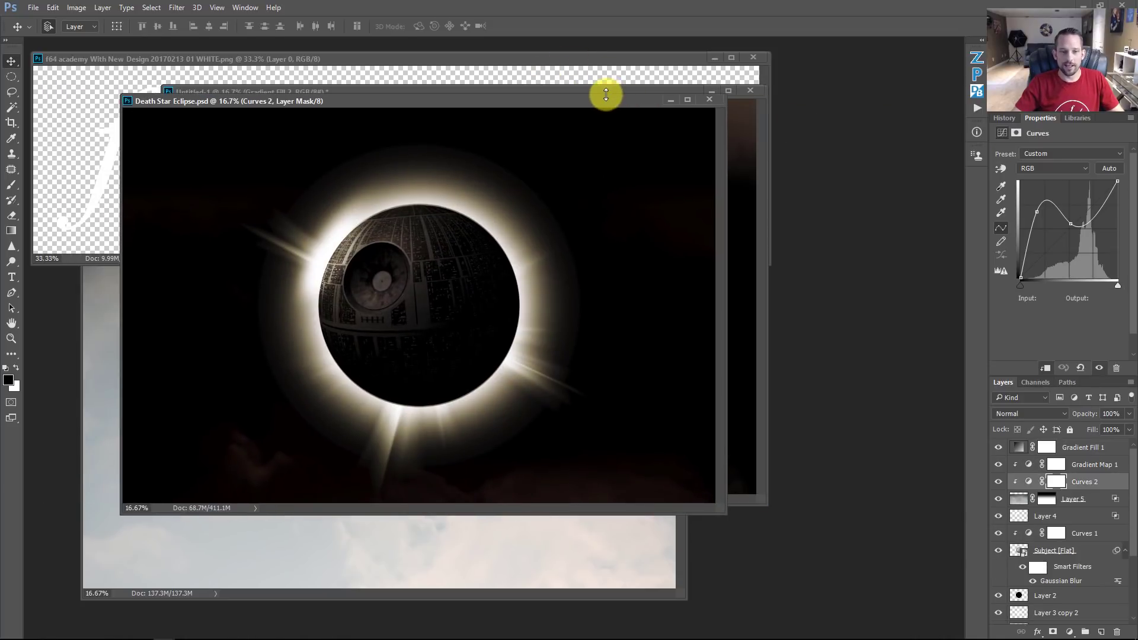